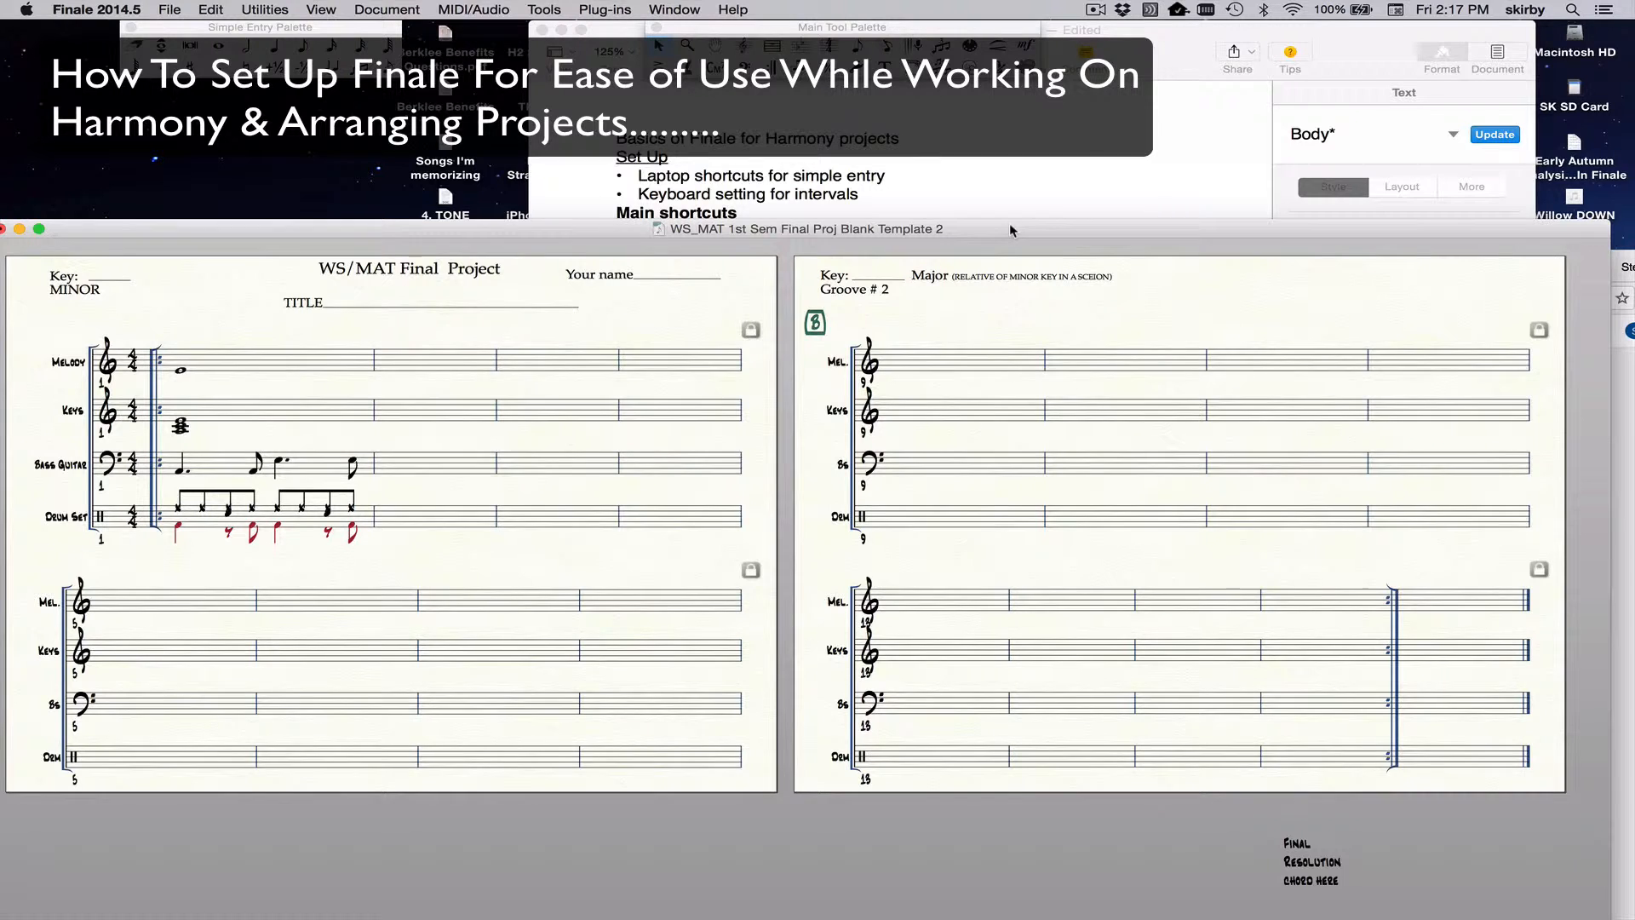
Step: Check that the Main Tool Palette and Simple Entry Palette are enabled, and place the score window just below both palettes
{"action": "mouse_move", "coordinate": [1010, 226]}
{"action": "left_mouse_down"}
{"action": "mouse_move", "coordinate": [1004, 212]}
{"action": "mouse_move", "coordinate": [1027, 212]}
{"action": "left_mouse_up"}
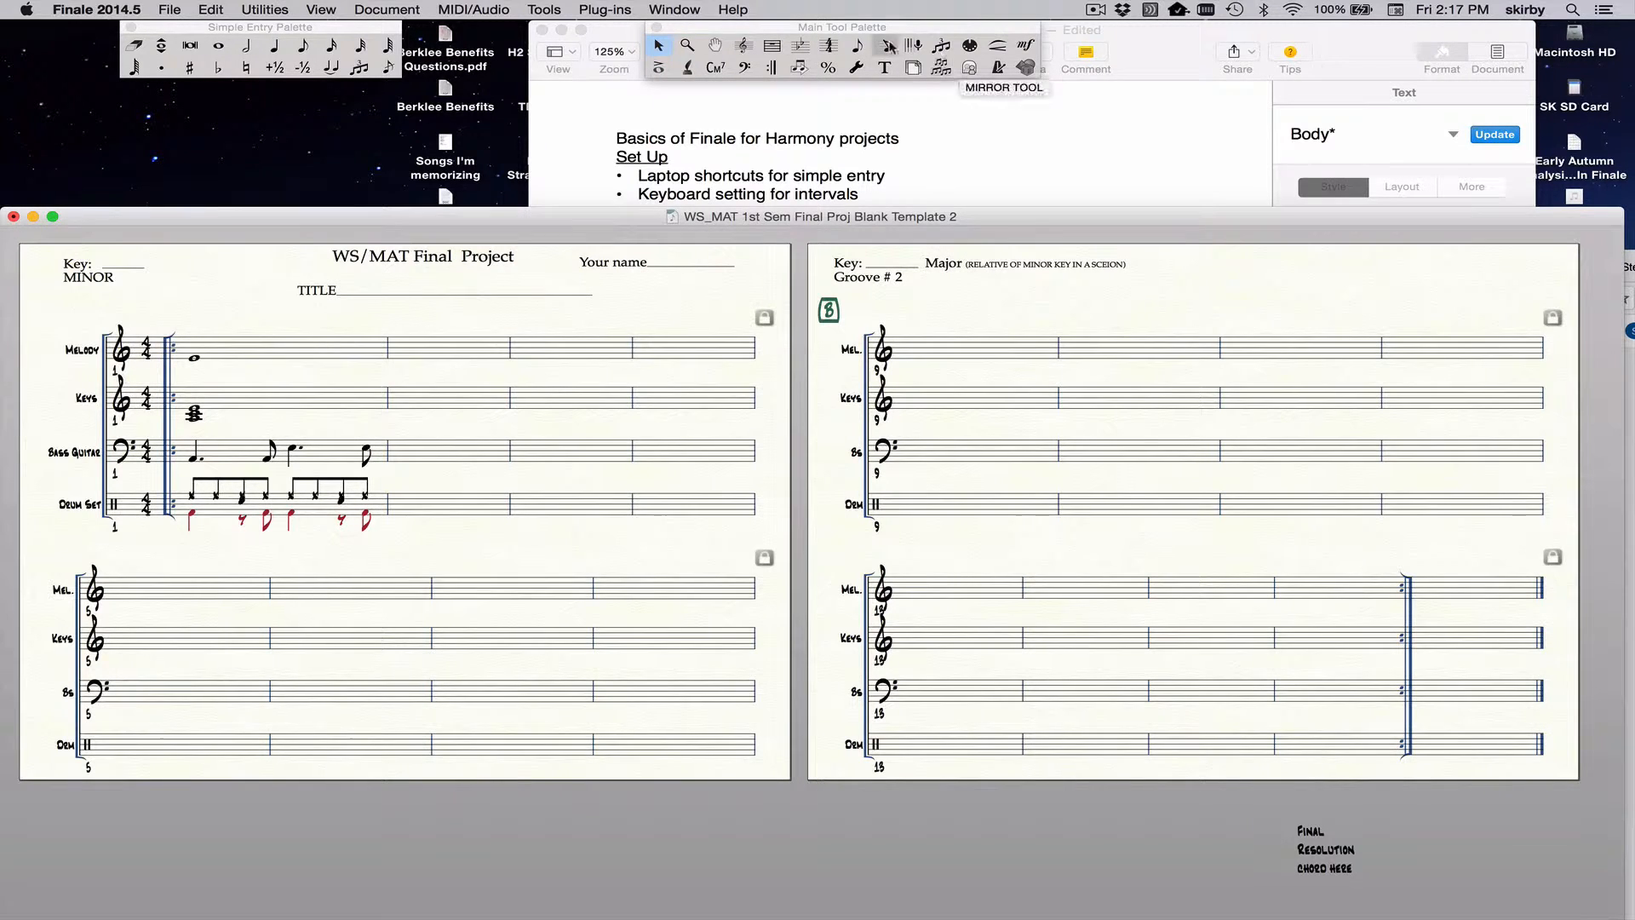
{"action": "left_click", "coordinate": [691, 10]}
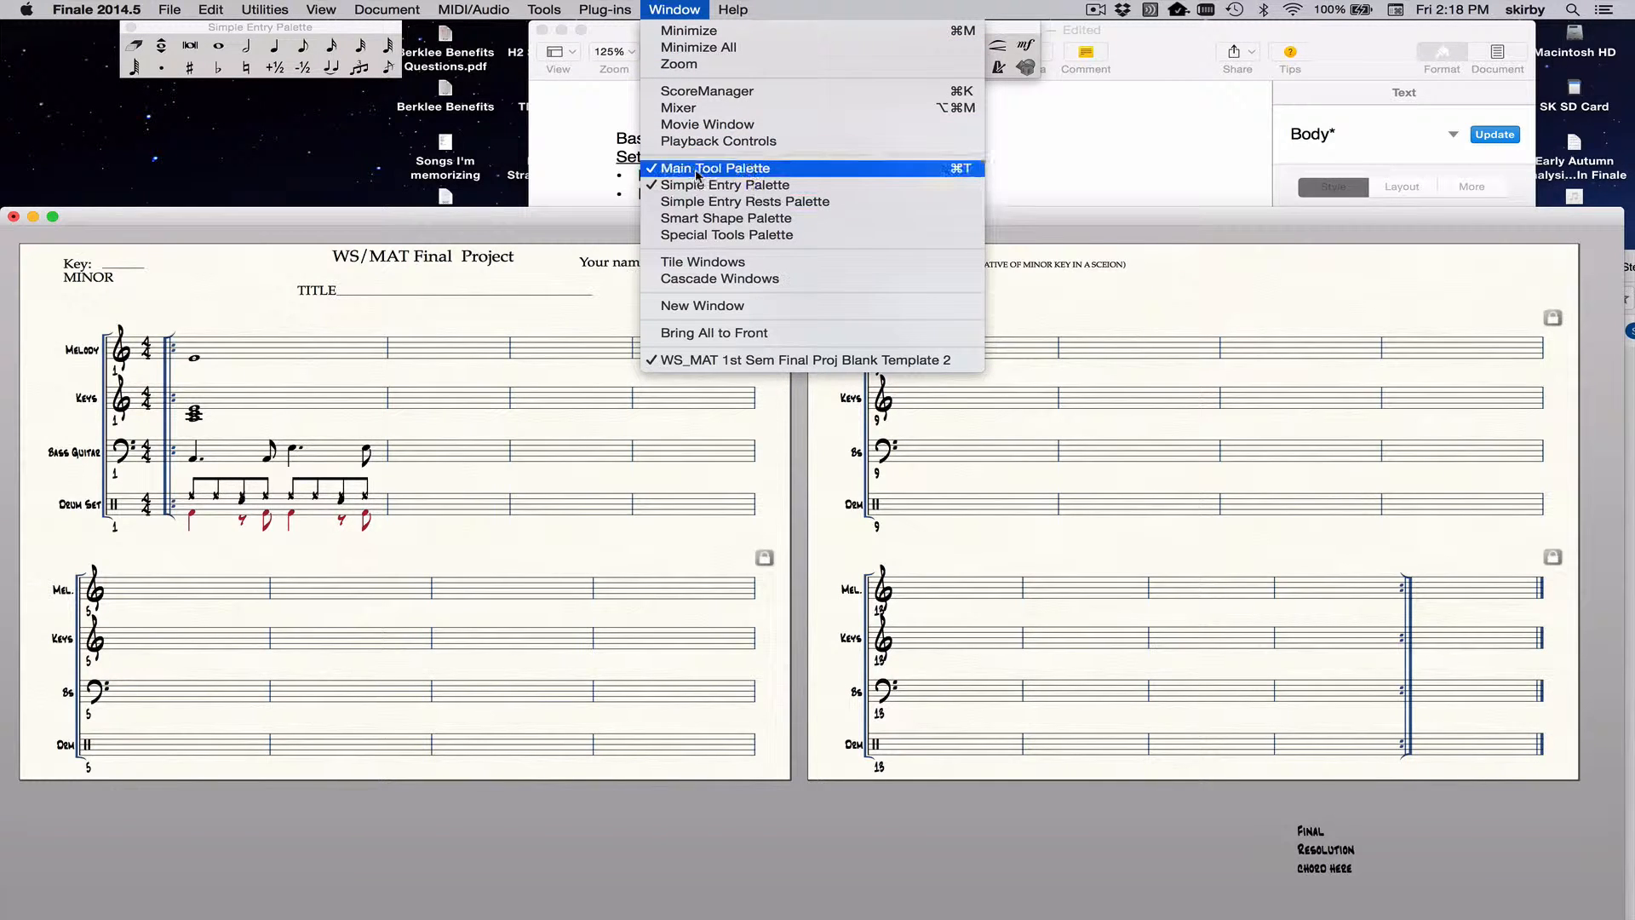
{"action": "left_click", "coordinate": [1034, 216]}
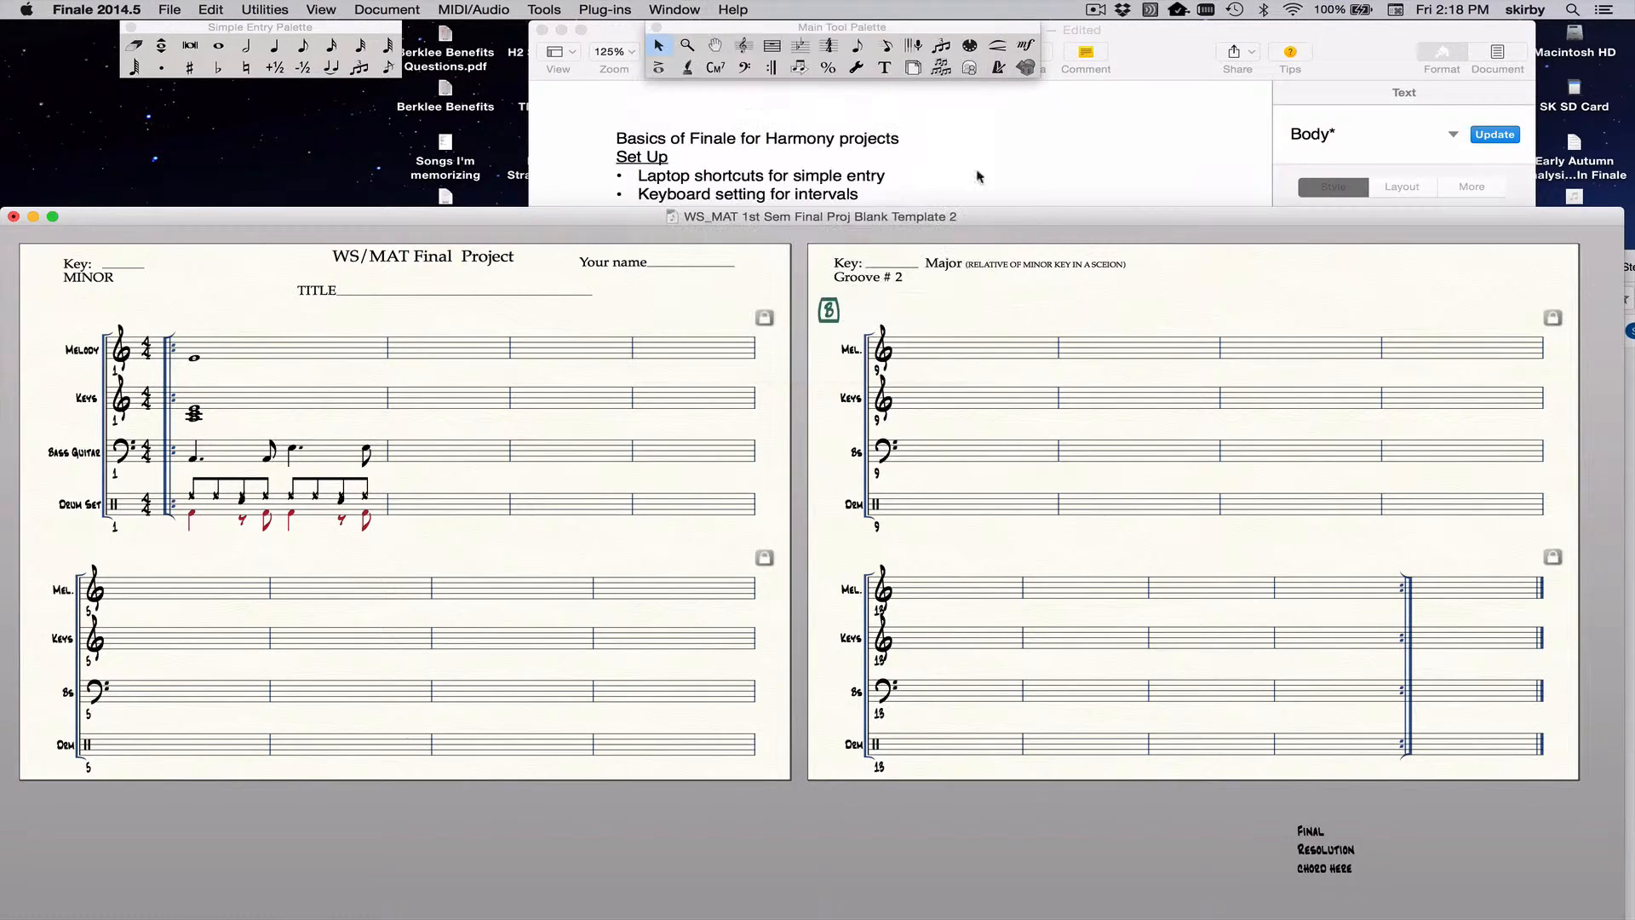
{"action": "left_click", "coordinate": [341, 28]}
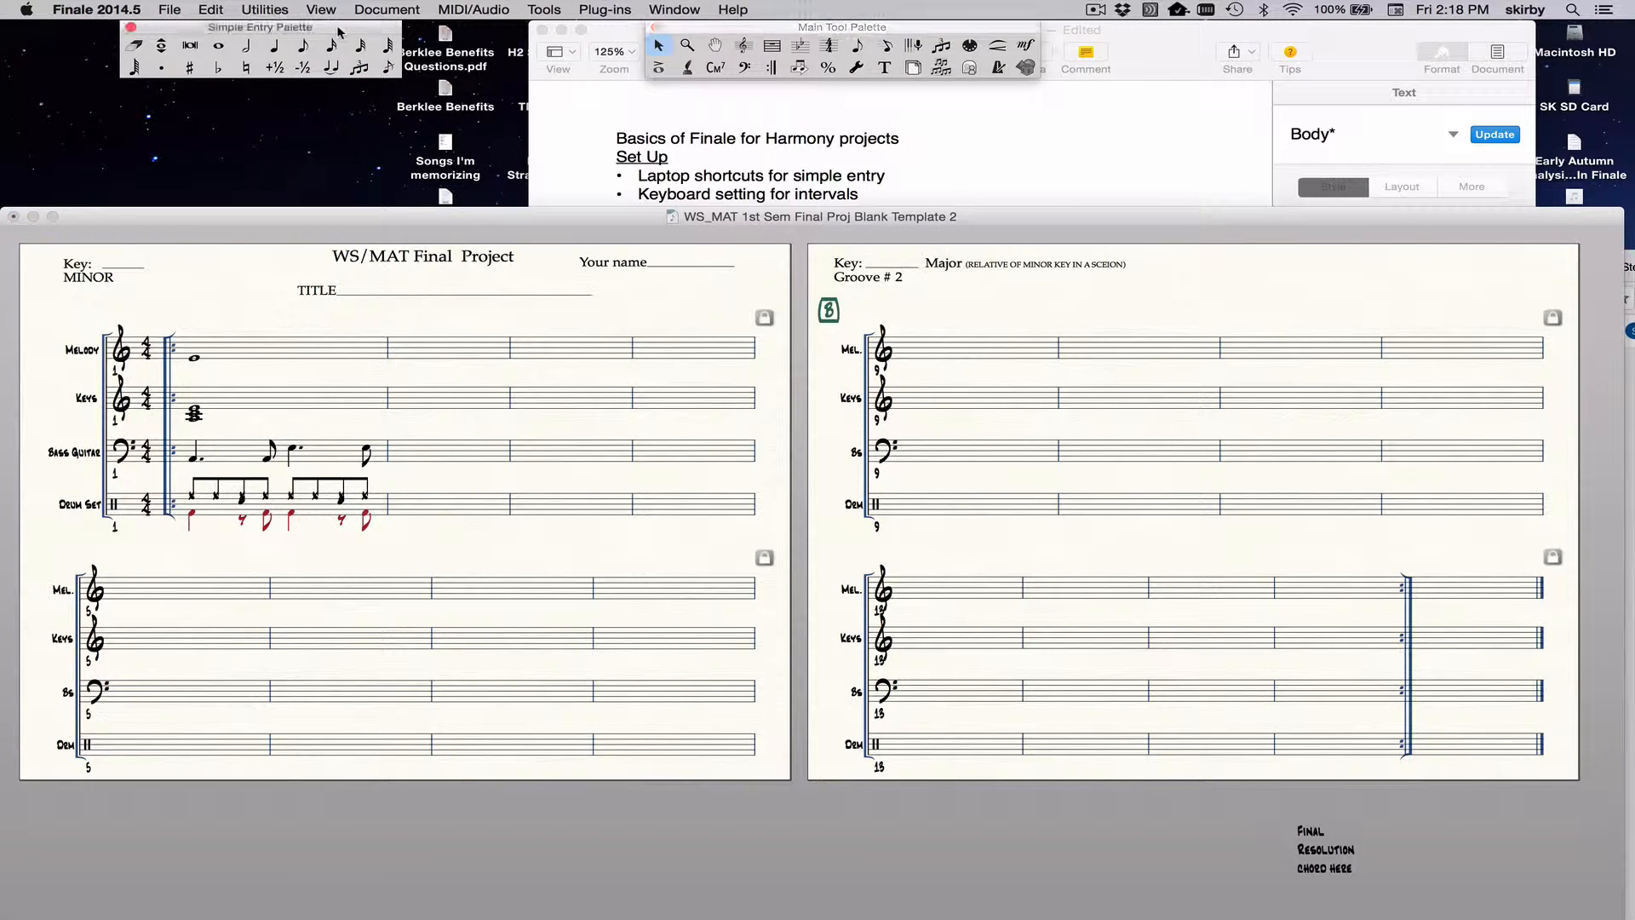
{"action": "left_click_drag", "start_coordinate": [423, 215], "coordinate": [413, 113]}
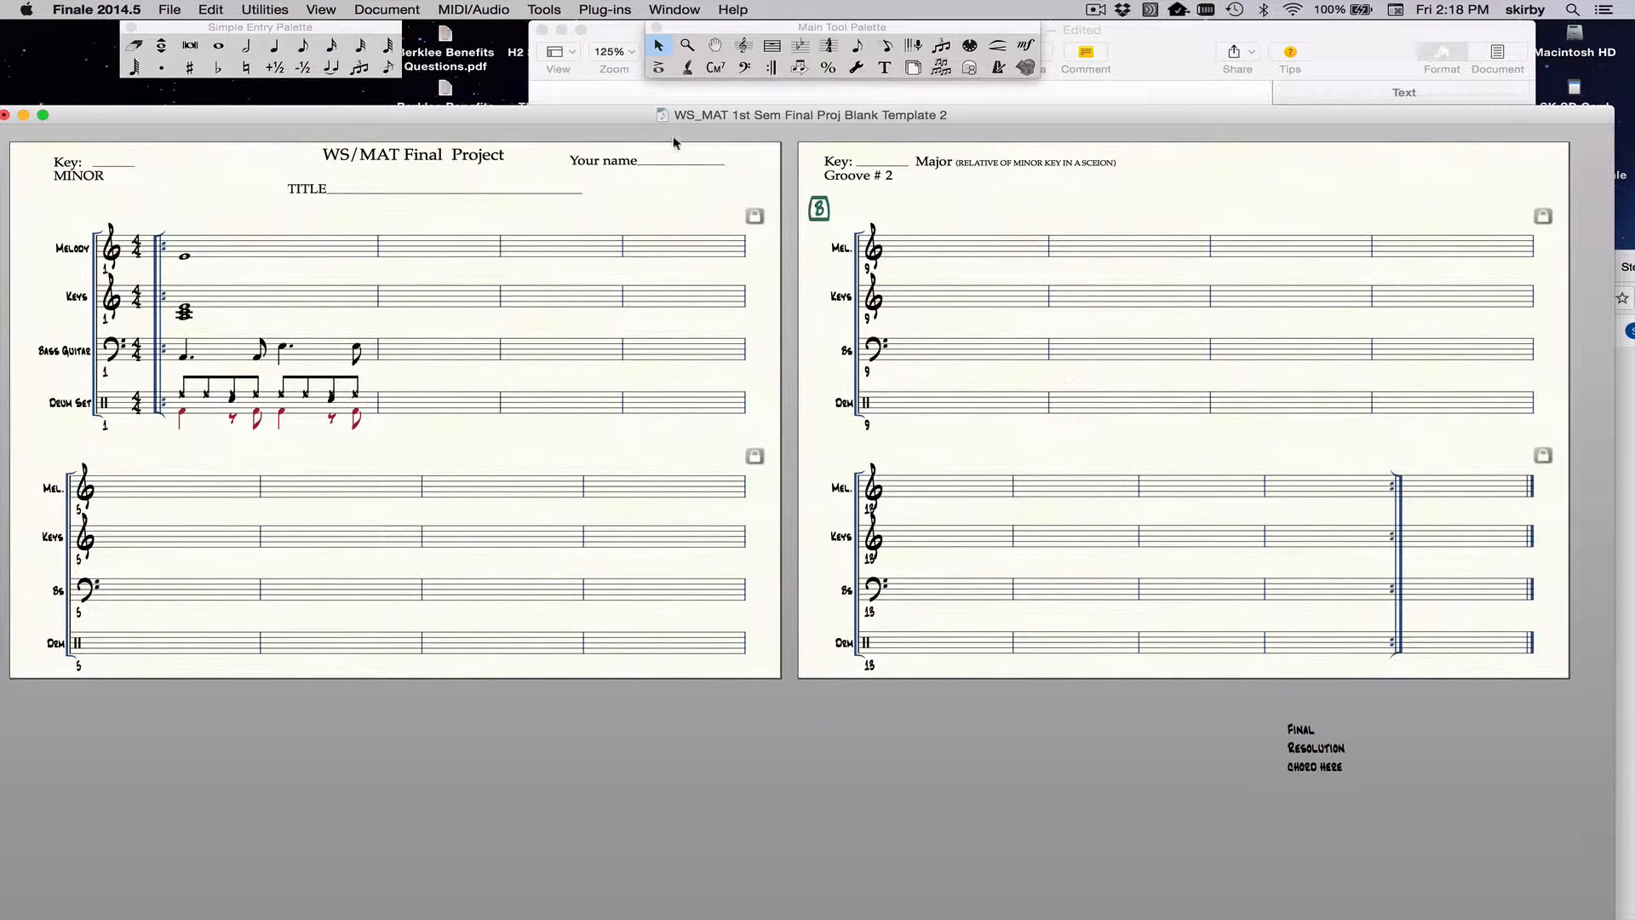
Step: Activate the Simple Entry tool and set its keyboard shortcut set to Laptop Shortcut Table in the Simple Entry Options
{"action": "left_click", "coordinate": [858, 45]}
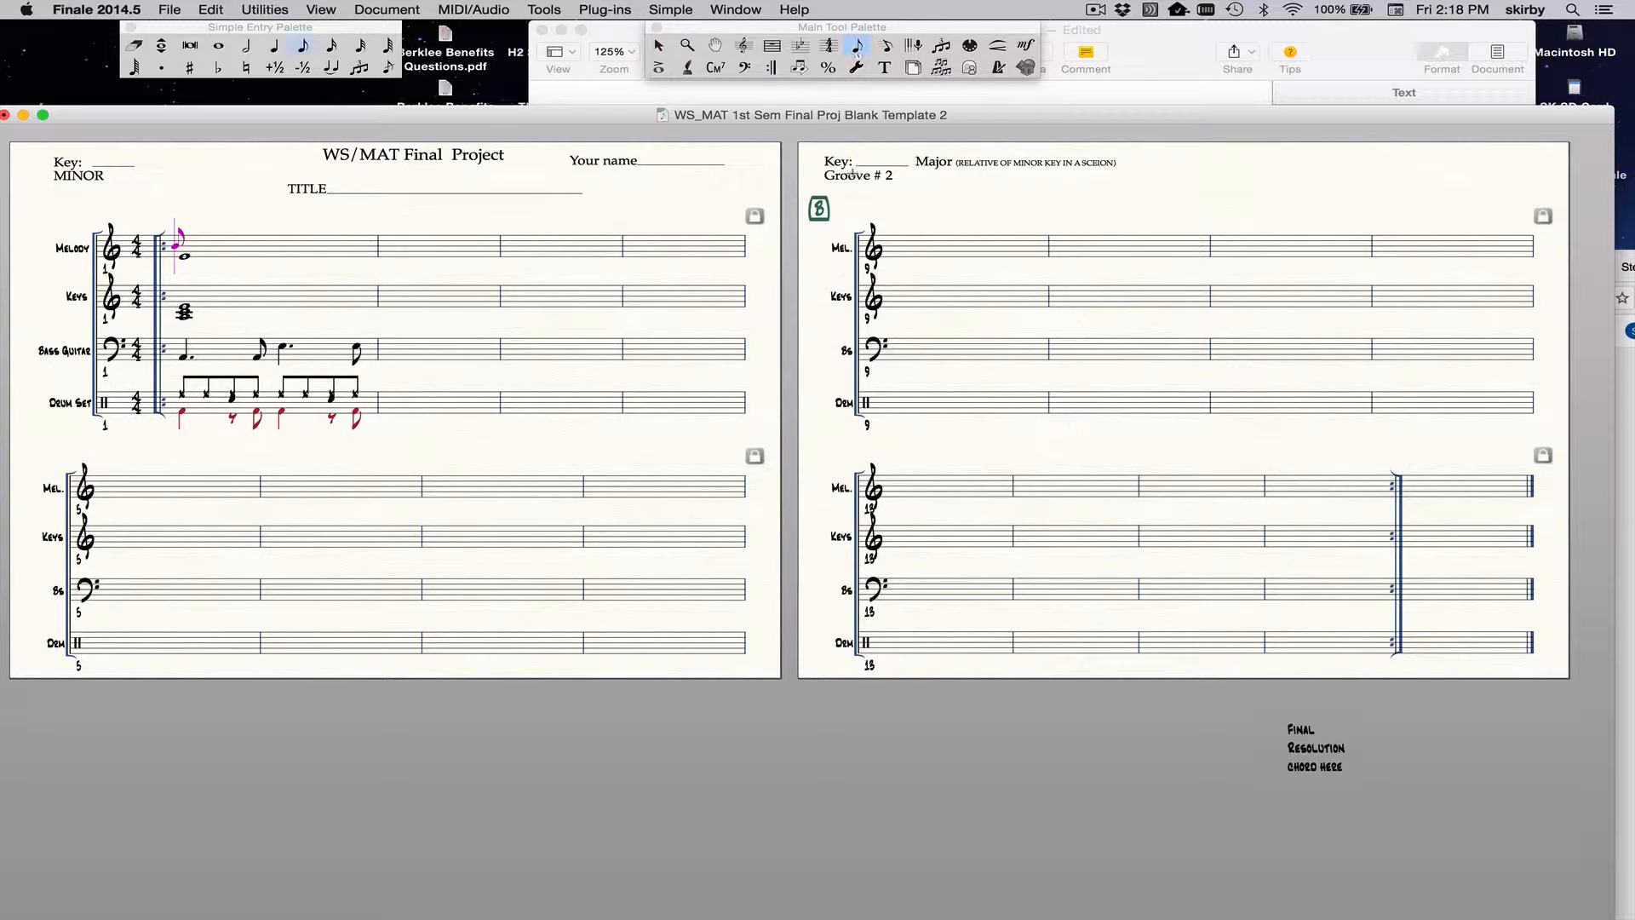
{"action": "left_click", "coordinate": [674, 10]}
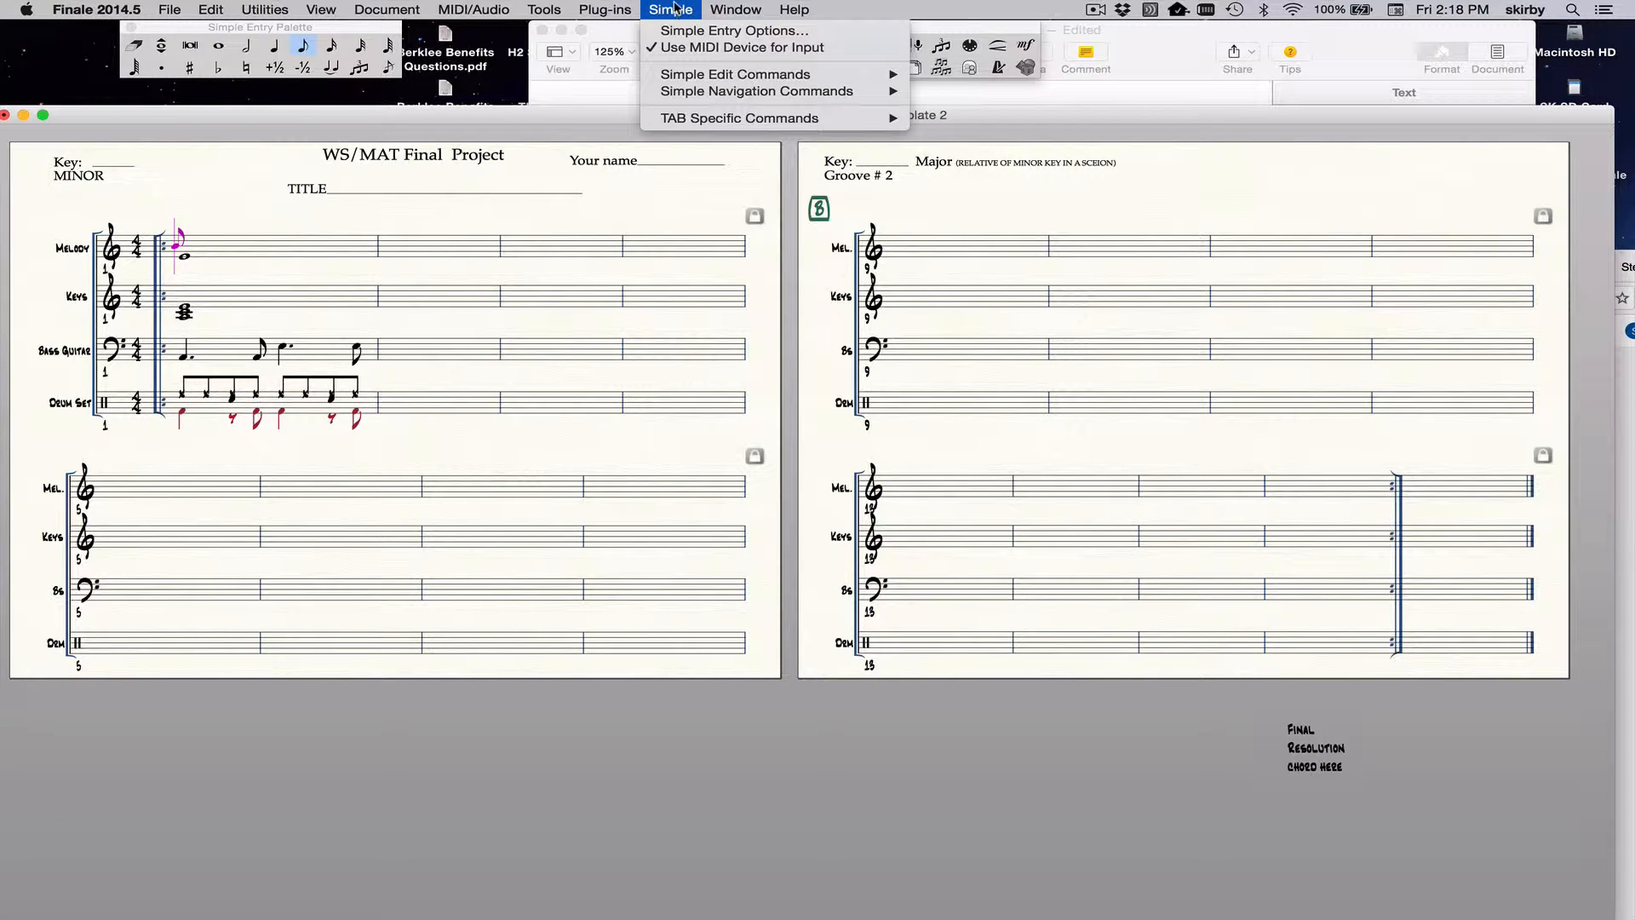
{"action": "left_click", "coordinate": [718, 32]}
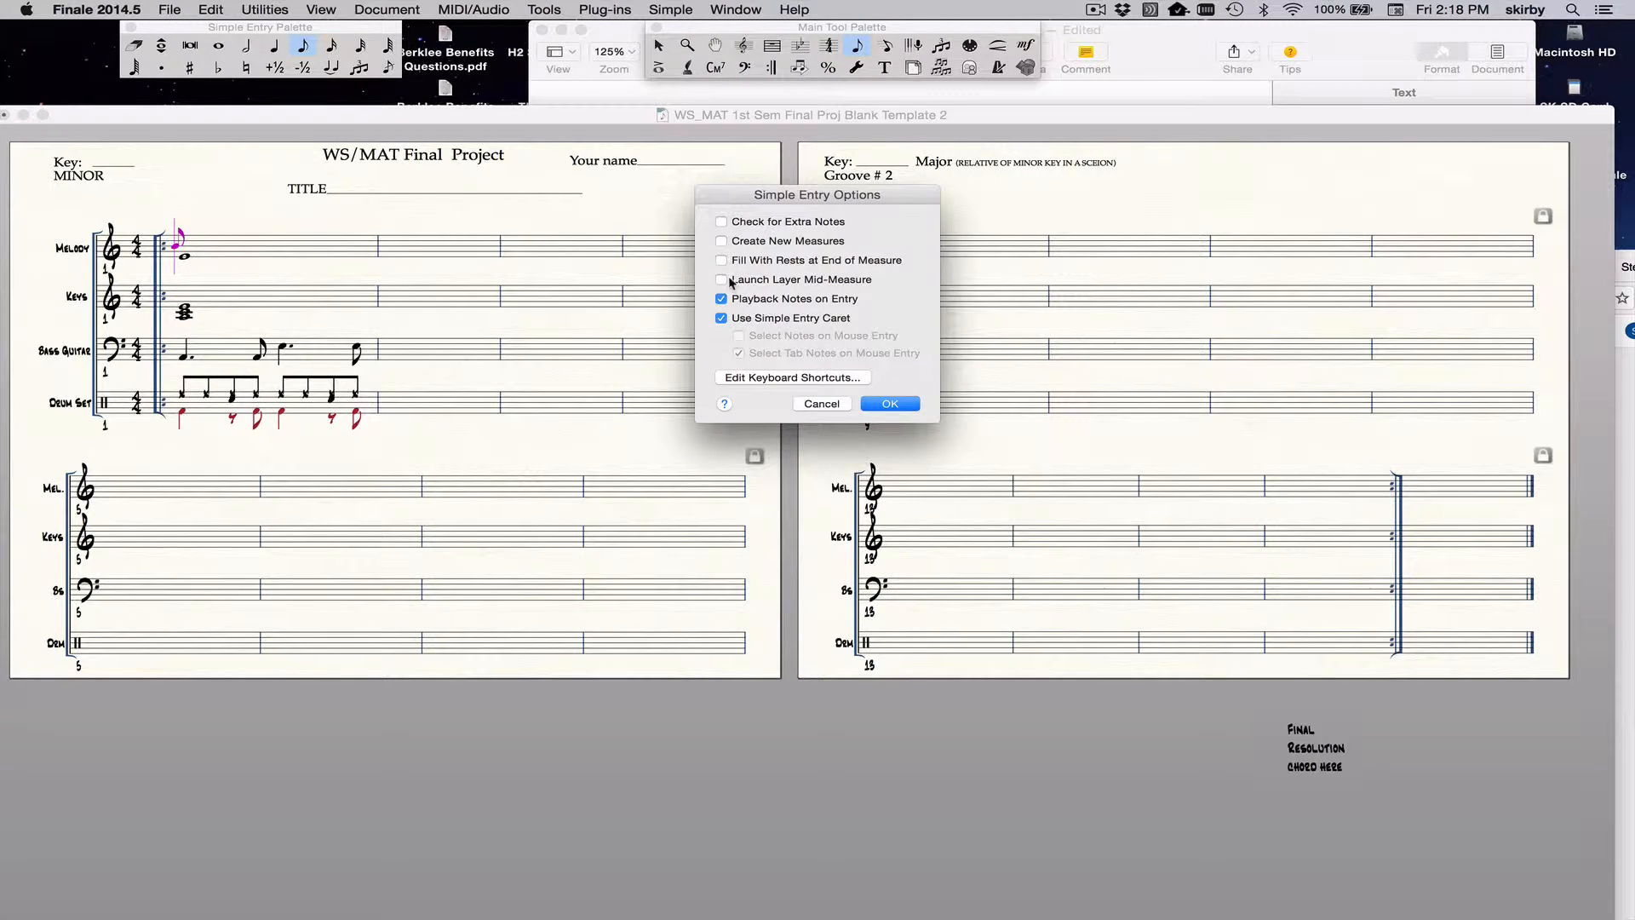
{"action": "left_click", "coordinate": [804, 378]}
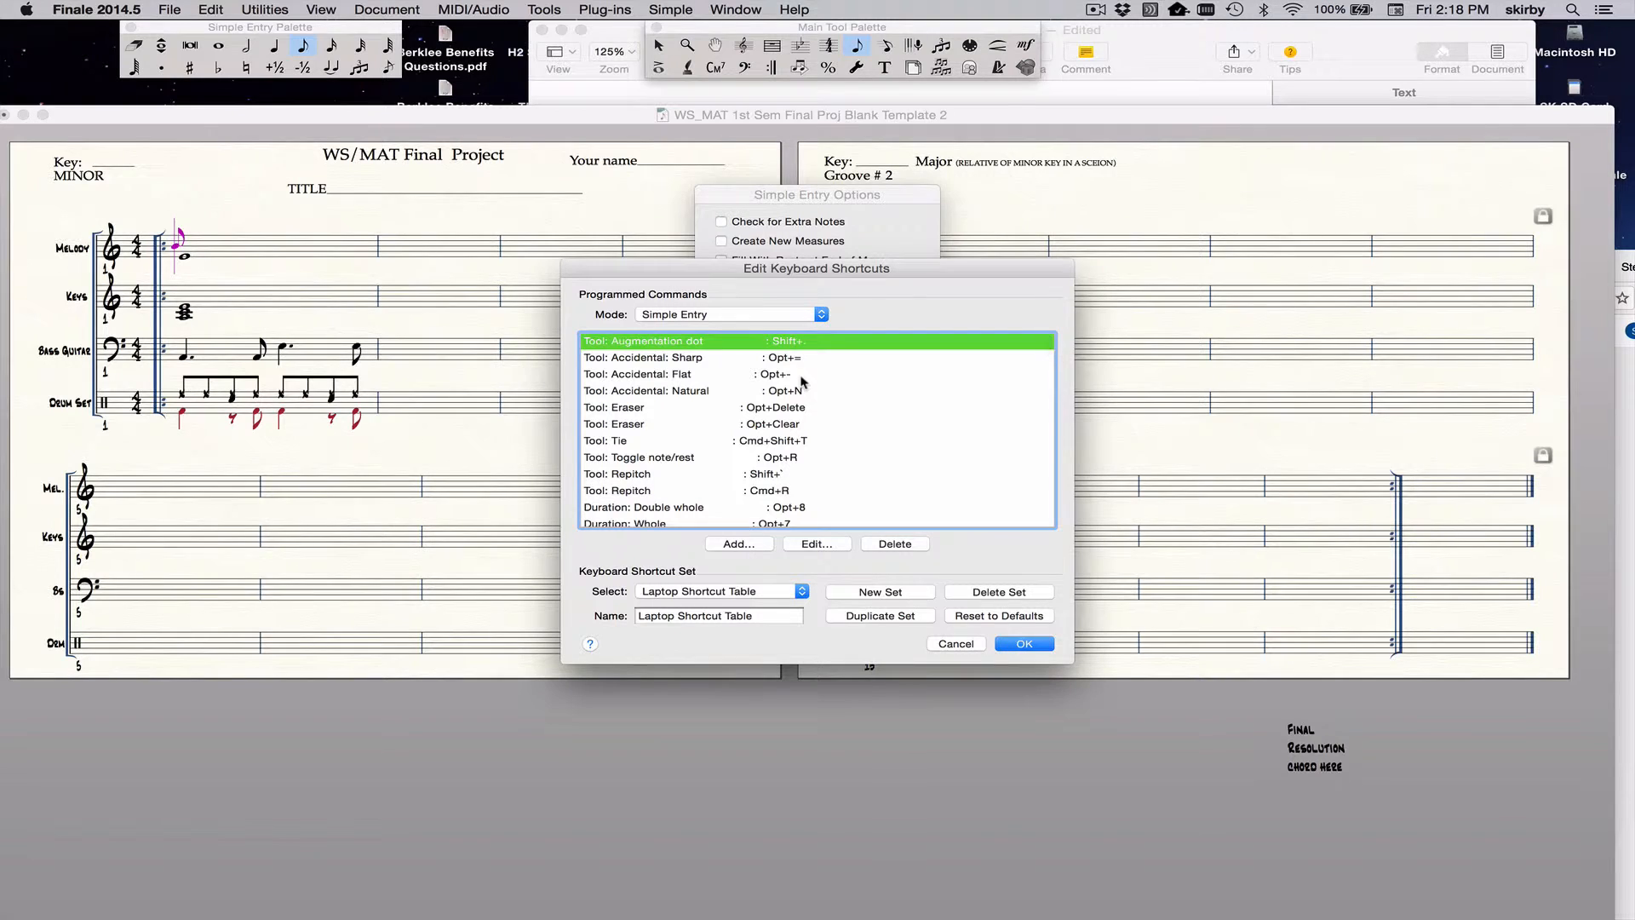
{"action": "left_click", "coordinate": [737, 591]}
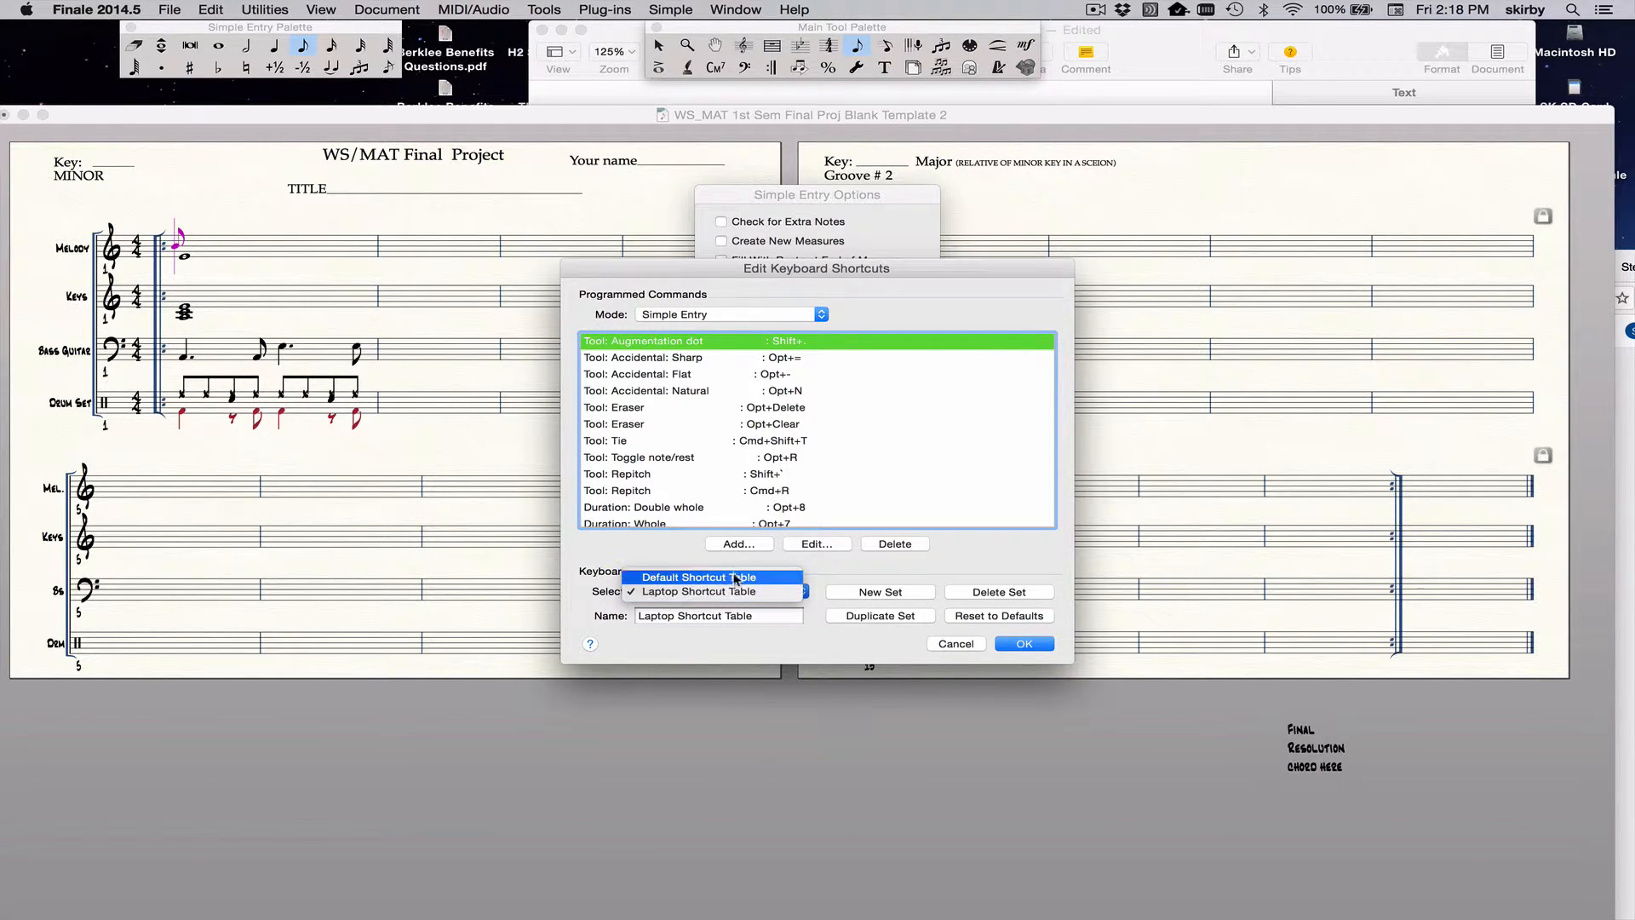
{"action": "left_click", "coordinate": [735, 592]}
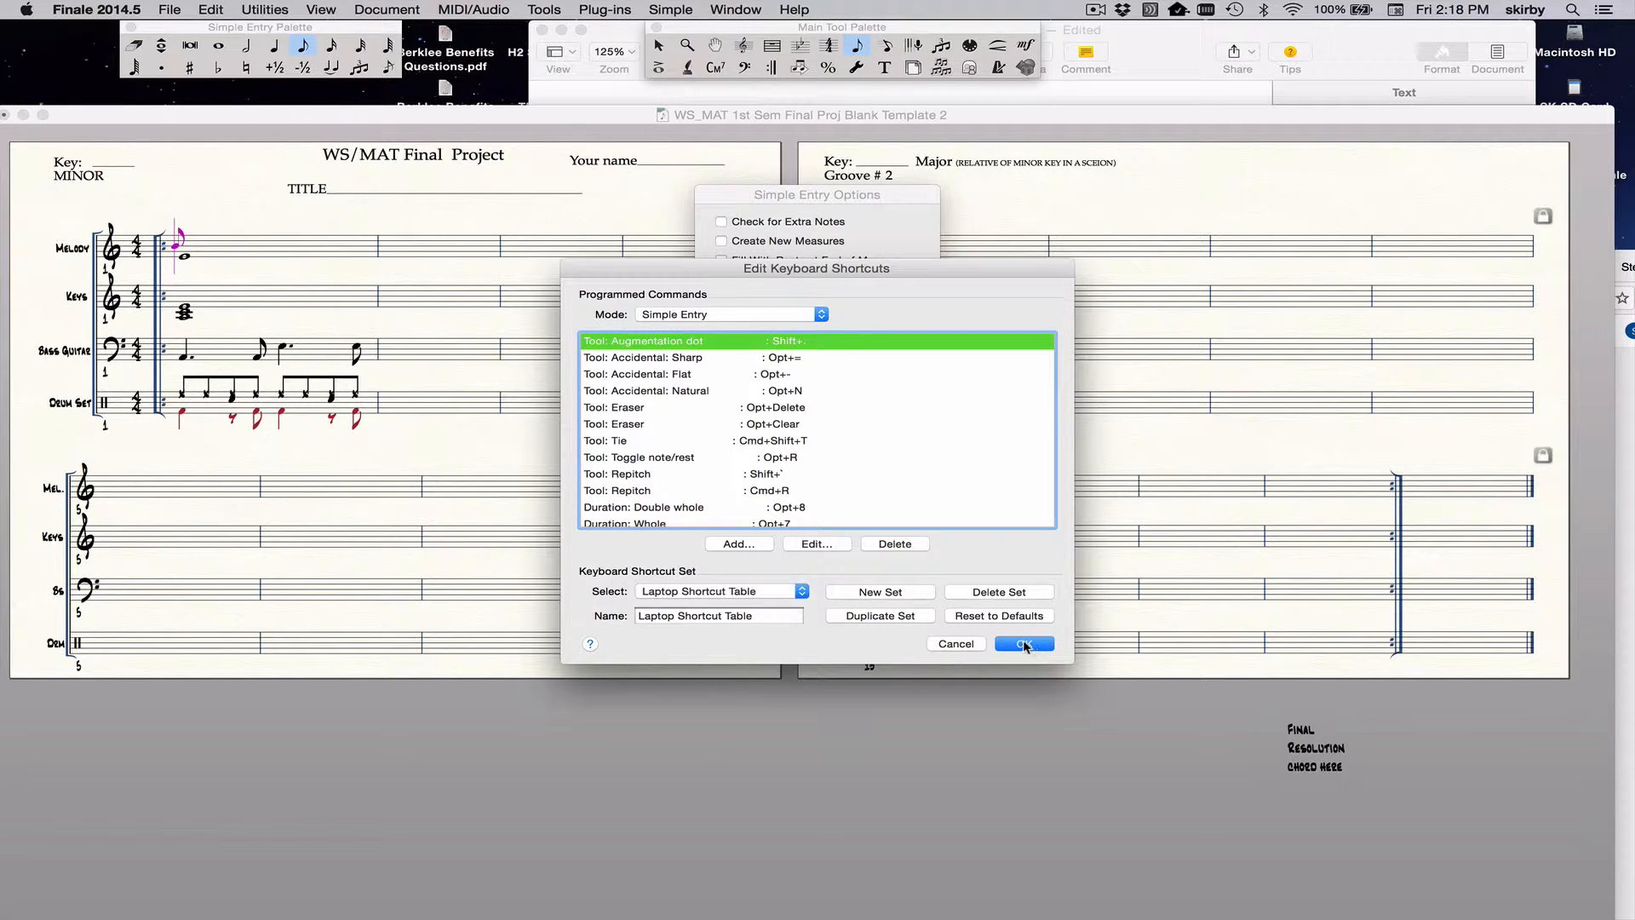
{"action": "left_click", "coordinate": [1025, 644]}
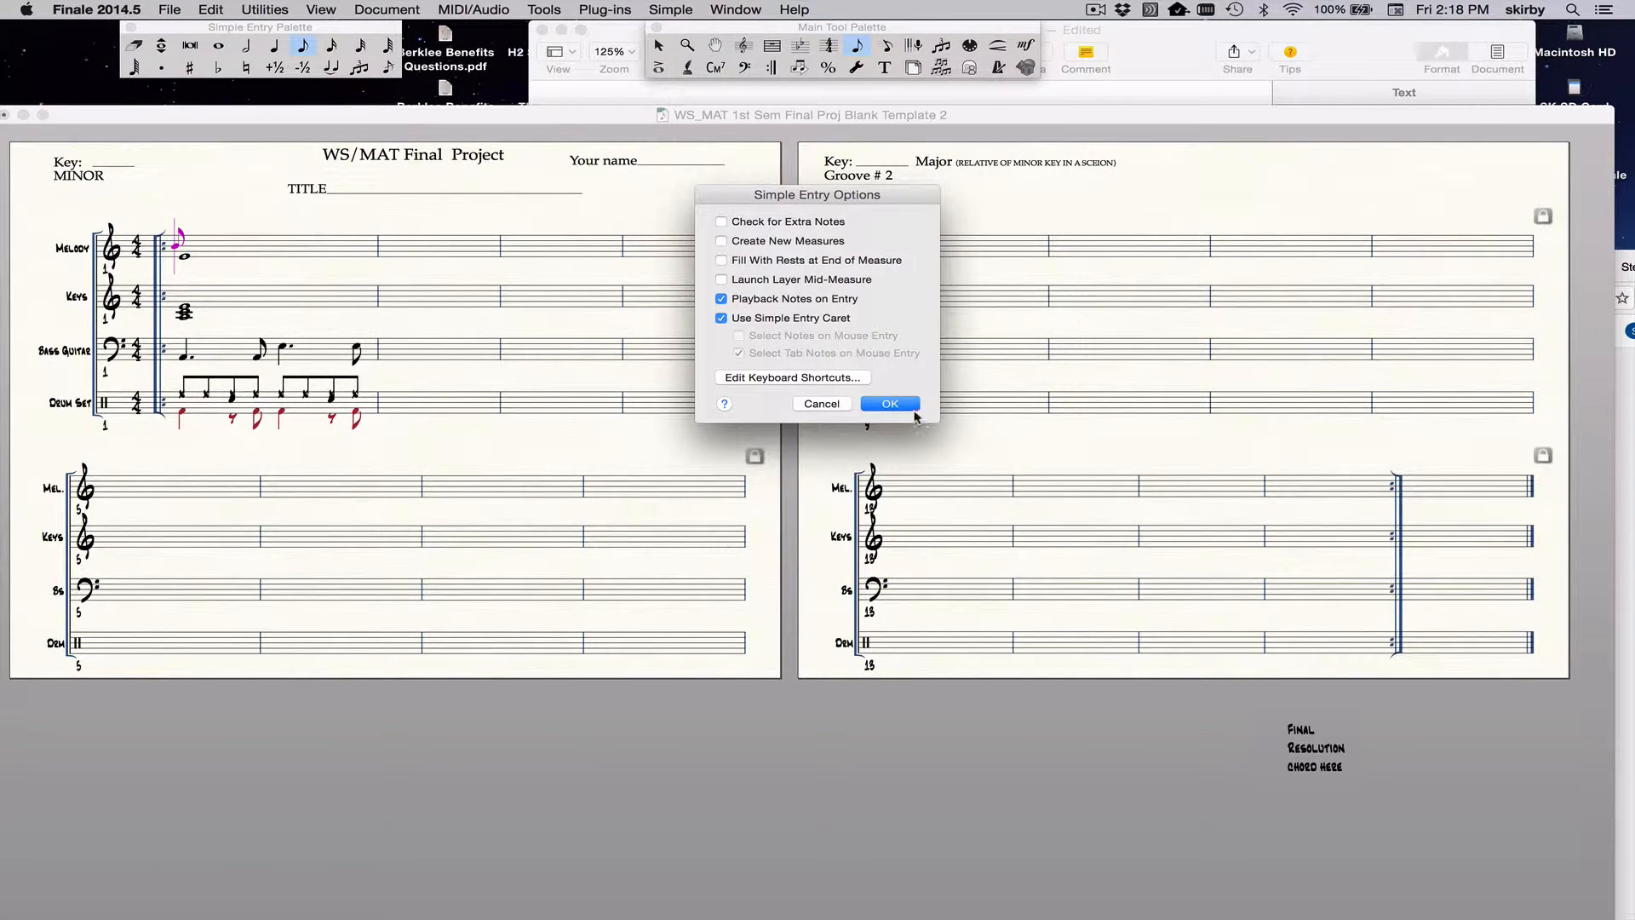
{"action": "left_click", "coordinate": [890, 403]}
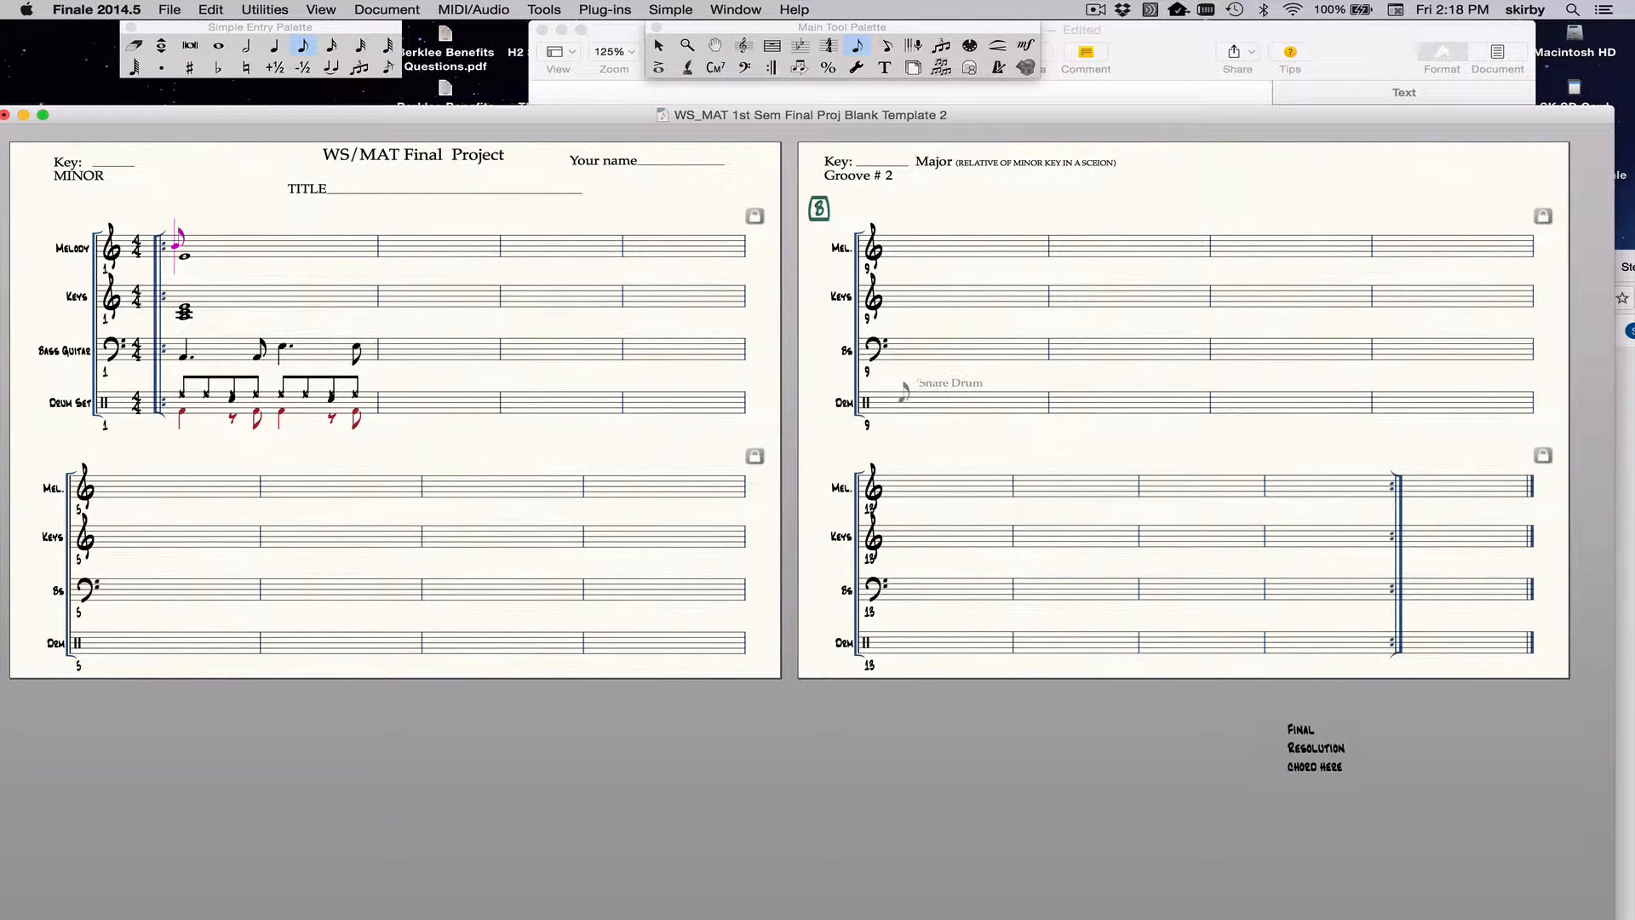
Step: Switch to System Preferences and make sure the Keyboard setting uses all F1, F2, etc. keys as standard function keys
{"action": "left_click", "coordinate": [26, 10]}
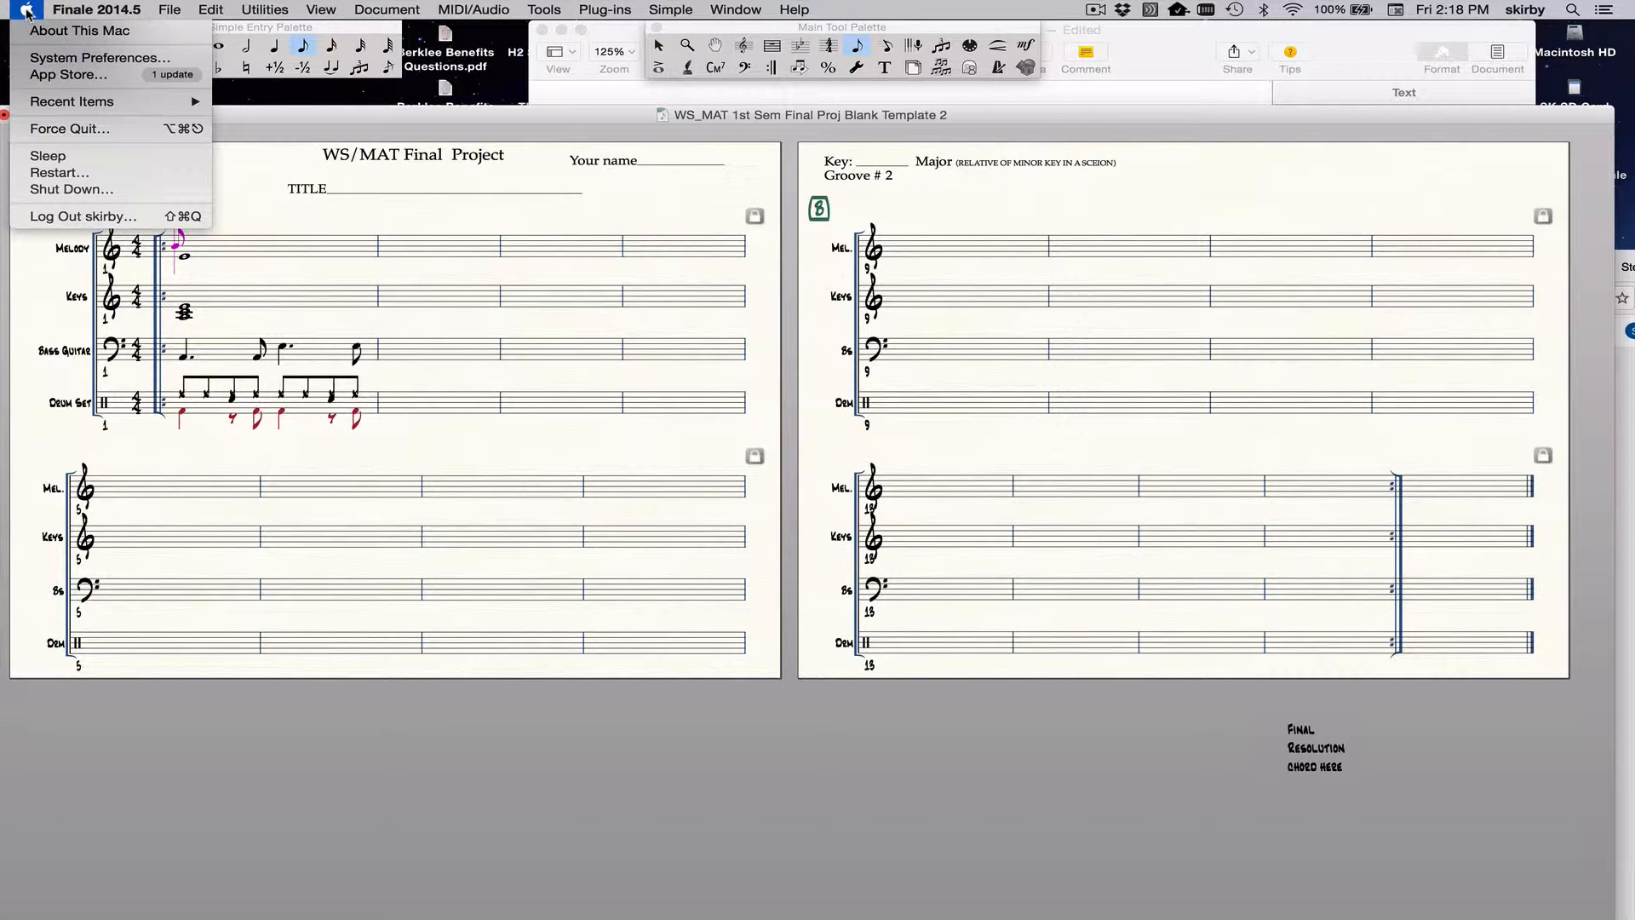
{"action": "left_click", "coordinate": [76, 58]}
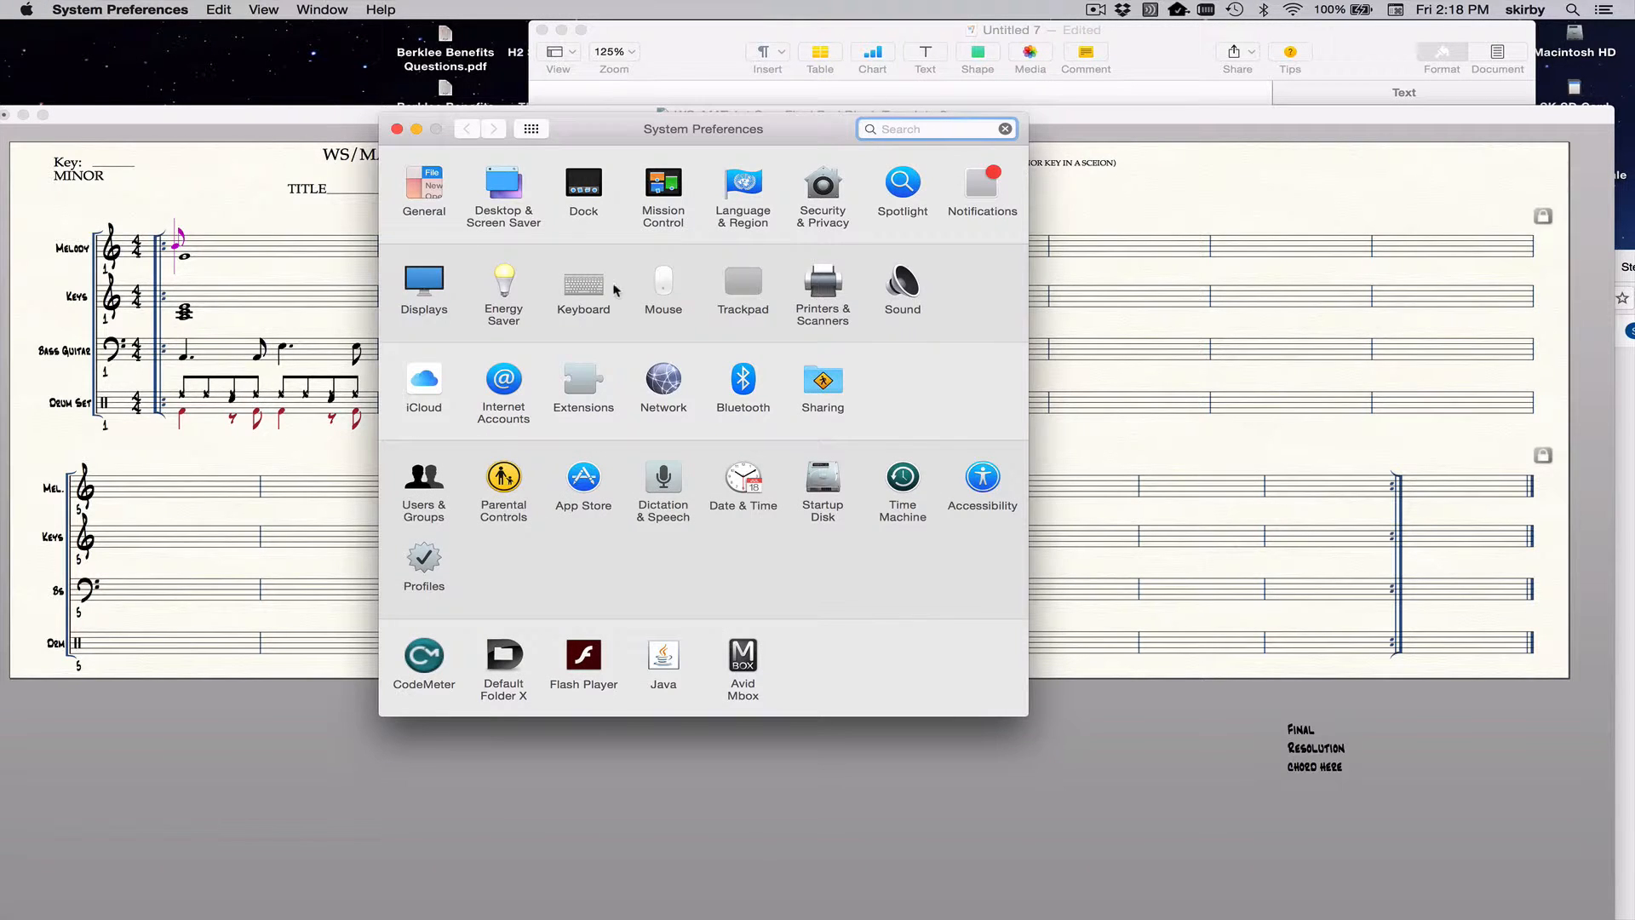
{"action": "left_click", "coordinate": [585, 285]}
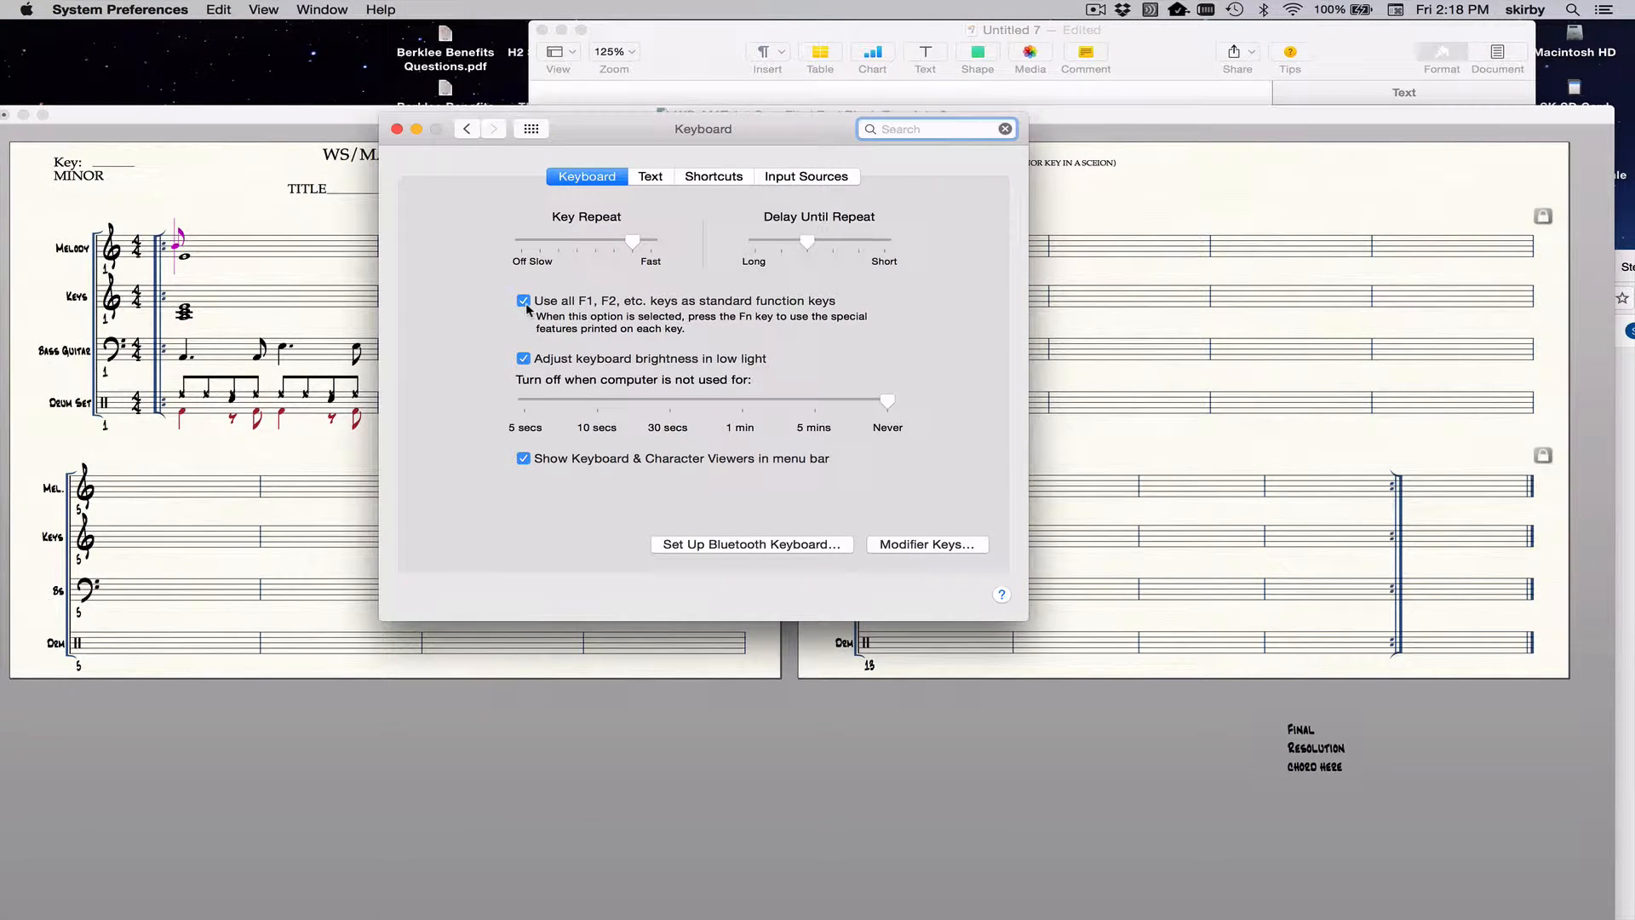
{"action": "left_click", "coordinate": [523, 301]}
{"action": "left_click", "coordinate": [524, 303]}
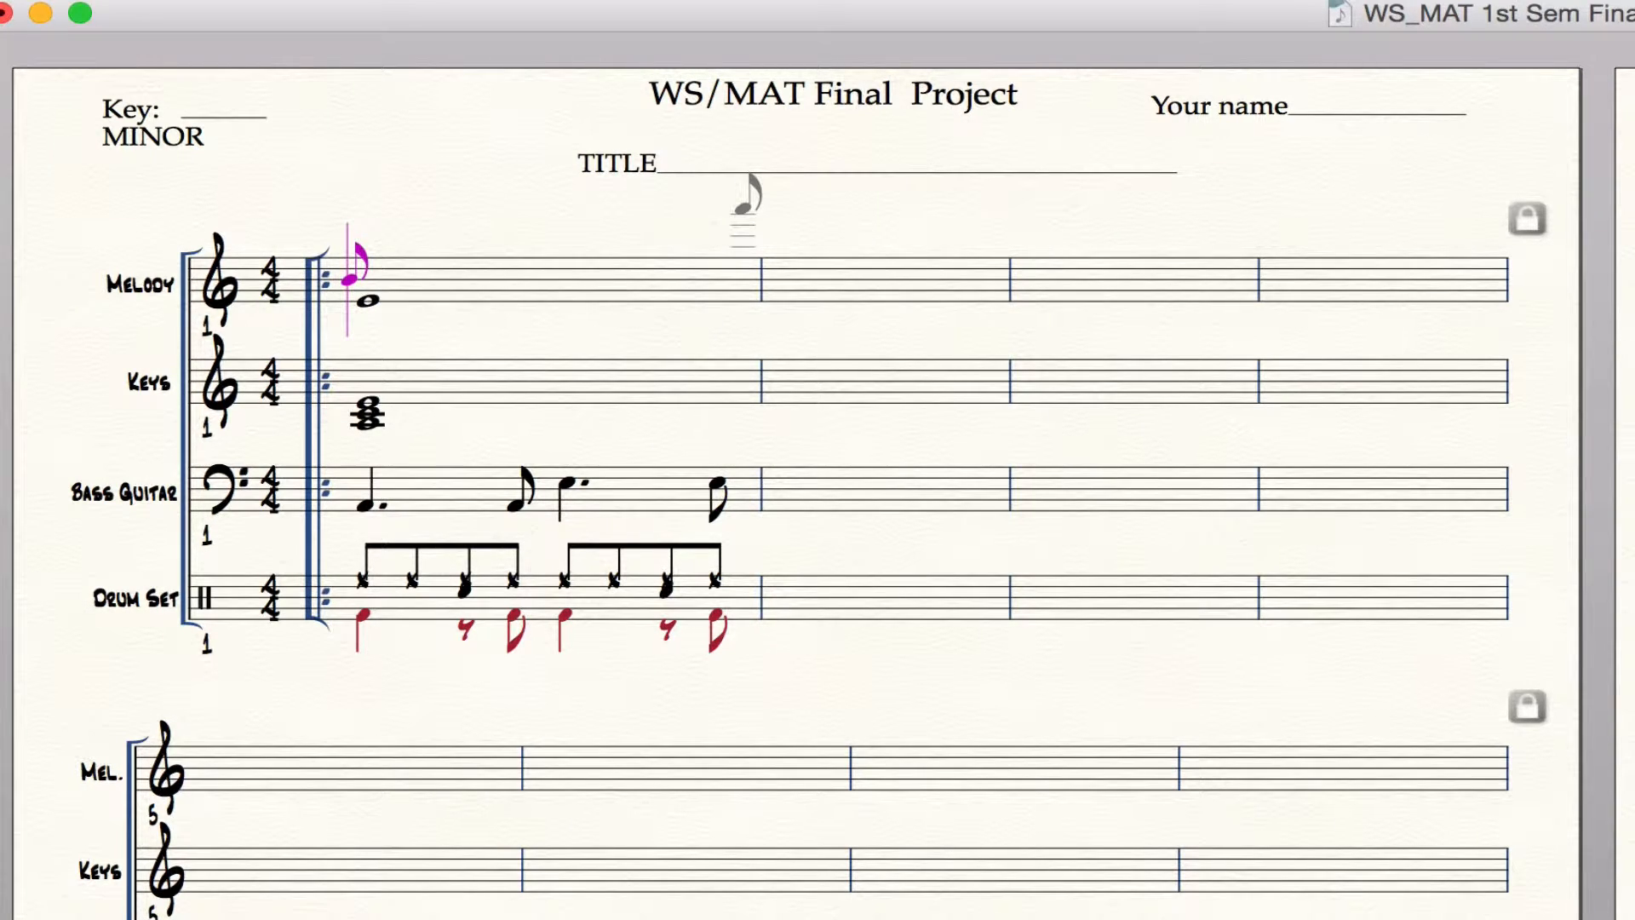
Step: Run the Simple Entry caret through longer and shorter note values in the Melody staff, ending on a whole note
{"action": "key", "text": "6"}
{"action": "key", "text": "7"}
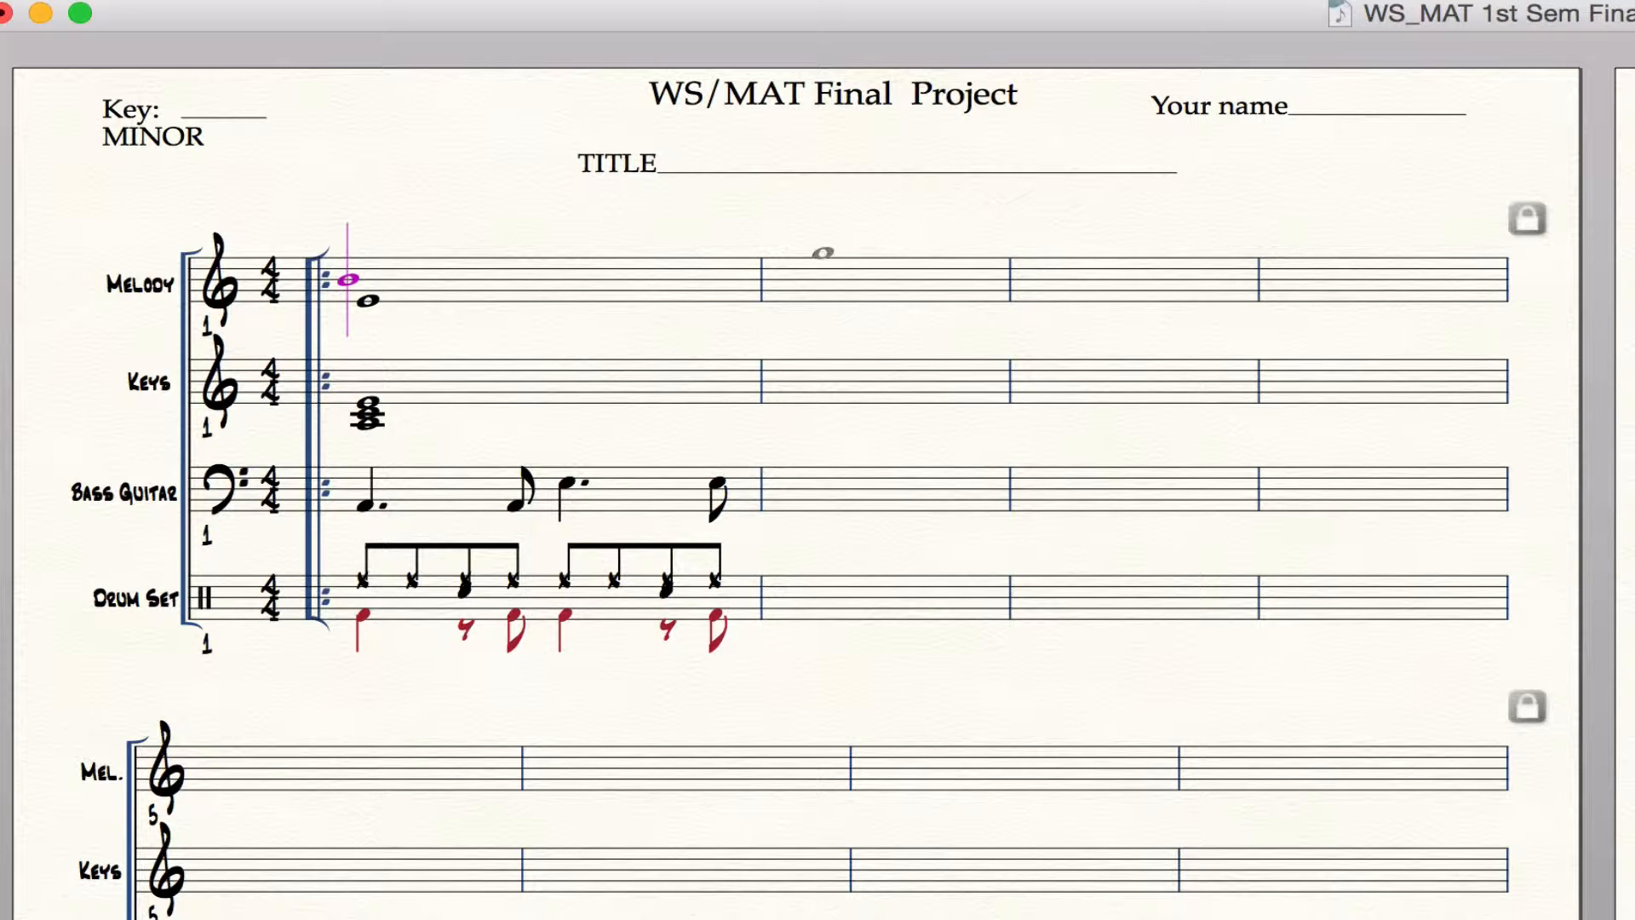
{"action": "key", "text": "h"}
{"action": "key", "text": "q"}
{"action": "key", "text": "e"}
{"action": "key", "text": "s"}
{"action": "key", "text": "6"}
{"action": "key", "text": "5"}
{"action": "key", "text": "4"}
{"action": "key", "text": "5"}
{"action": "key", "text": "6"}
{"action": "key", "text": "7"}
Step: Enter a whole-note D in the second Melody measure and nudge it up and down, ending on the same pitch
{"action": "left_click", "coordinate": [803, 305]}
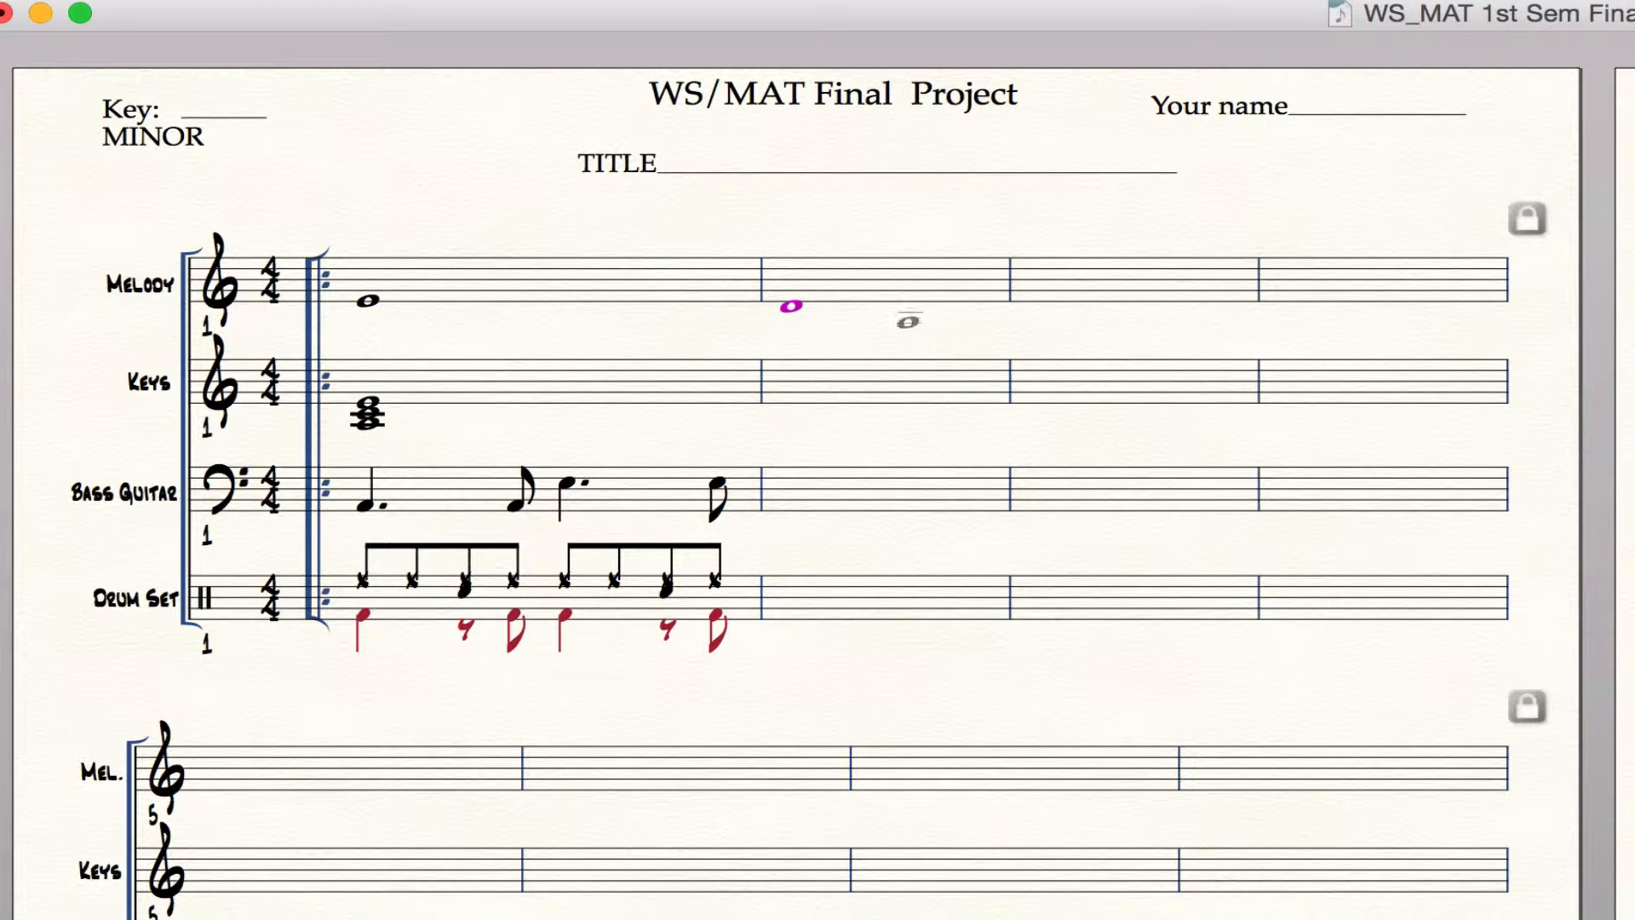
{"action": "key", "text": "Up"}
{"action": "key", "text": "Up"}
{"action": "key", "text": "Down"}
{"action": "key", "text": "Down"}
{"action": "key", "text": "Down"}
{"action": "key", "text": "Down"}
{"action": "key", "text": "Up"}
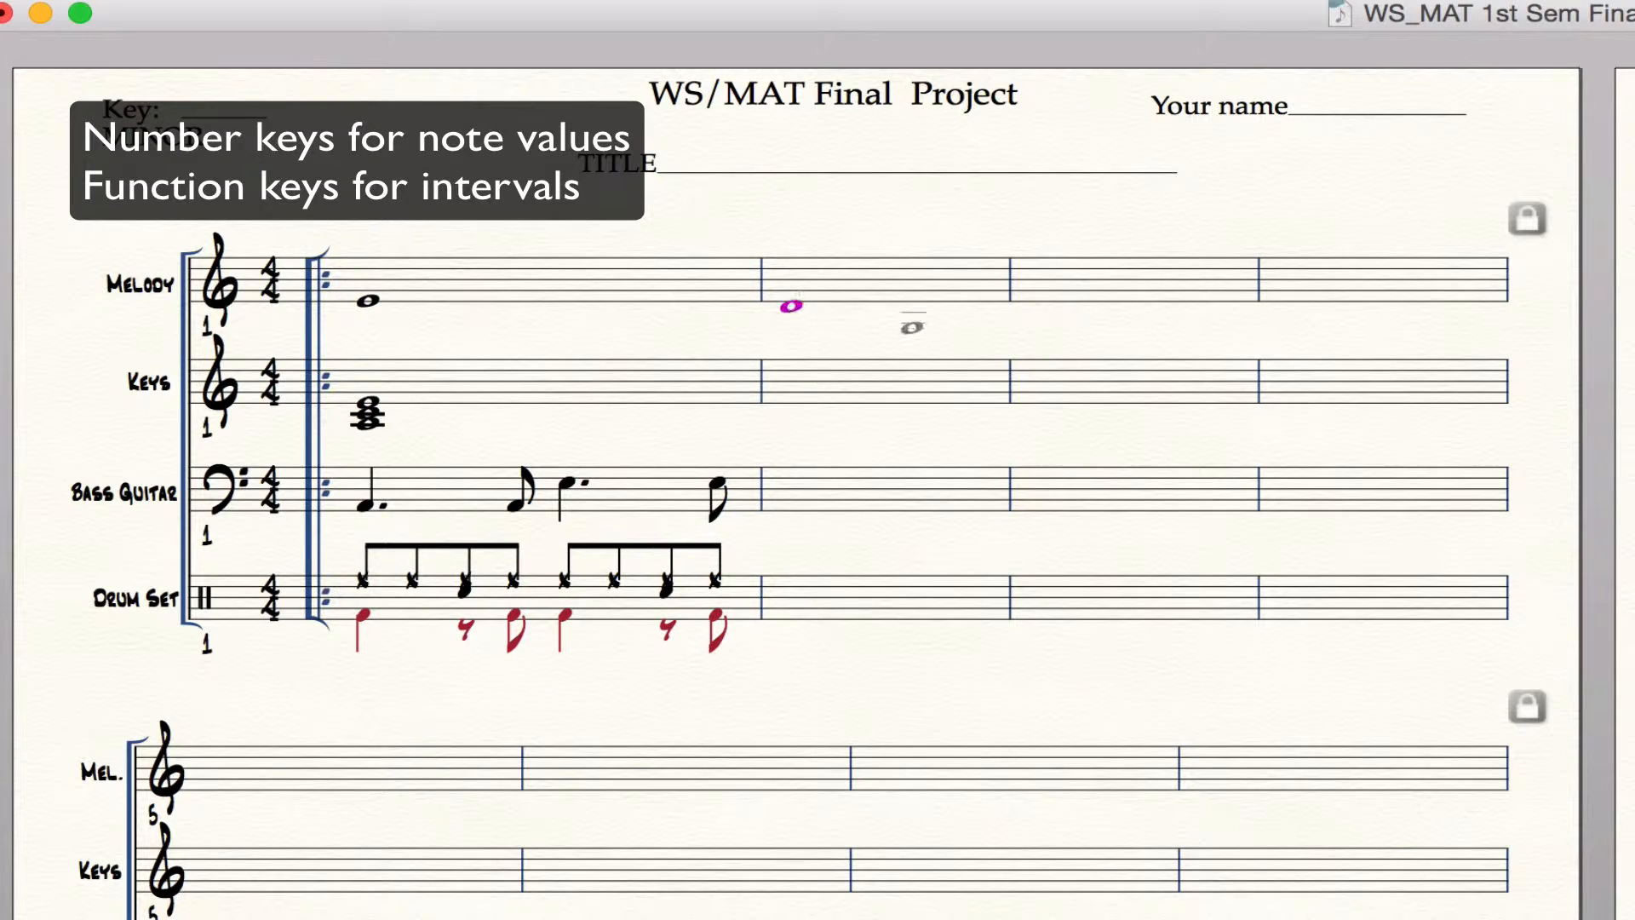
Step: Stack three successive thirds above the whole note in the second Melody measure to build a seventh chord
{"action": "key", "text": "F3"}
{"action": "key", "text": "F3"}
{"action": "key", "text": "F3"}
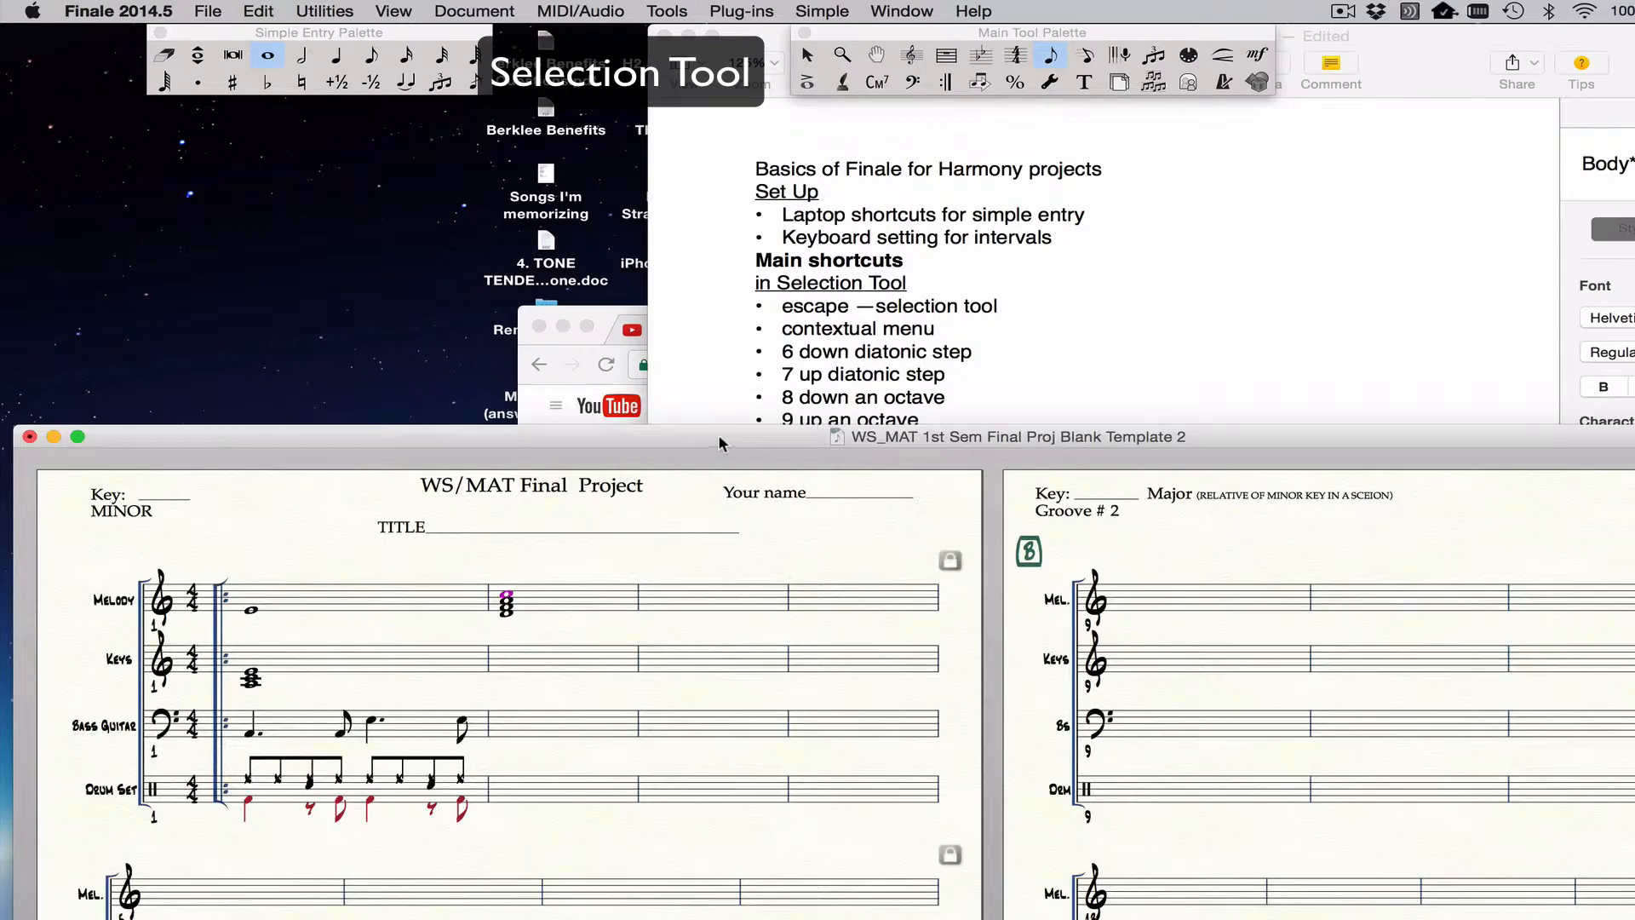
Step: Practise returning to the Selection tool from the Simple Entry tool and the Staff tool, repositioning the score window higher
{"action": "left_click_drag", "start_coordinate": [720, 443], "coordinate": [754, 415]}
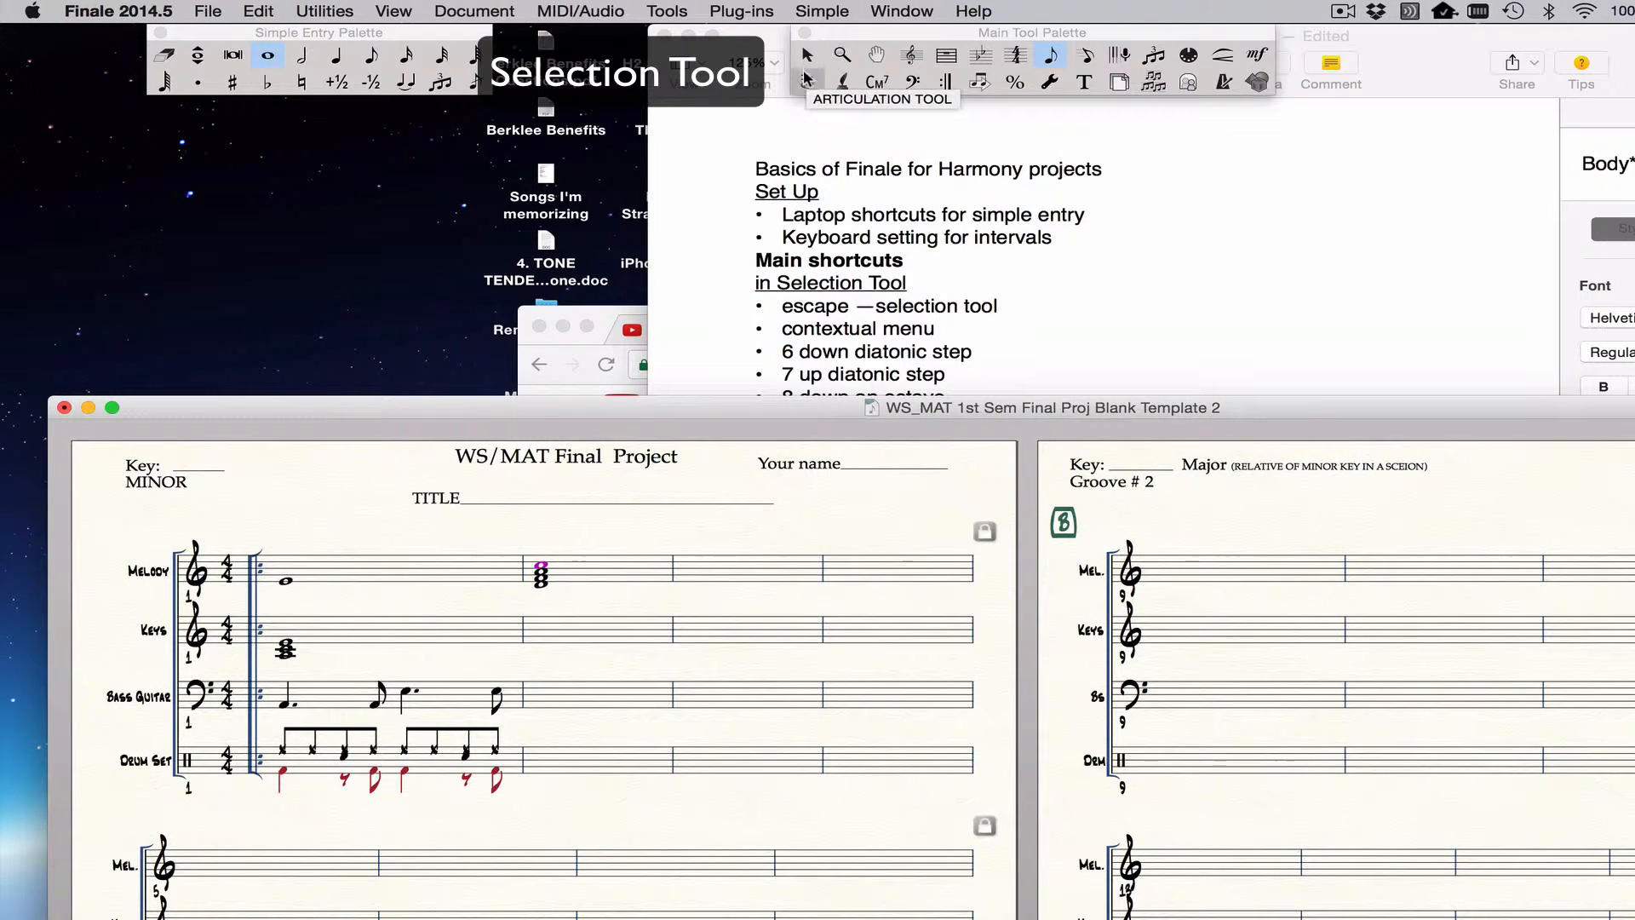
{"action": "left_click", "coordinate": [805, 57]}
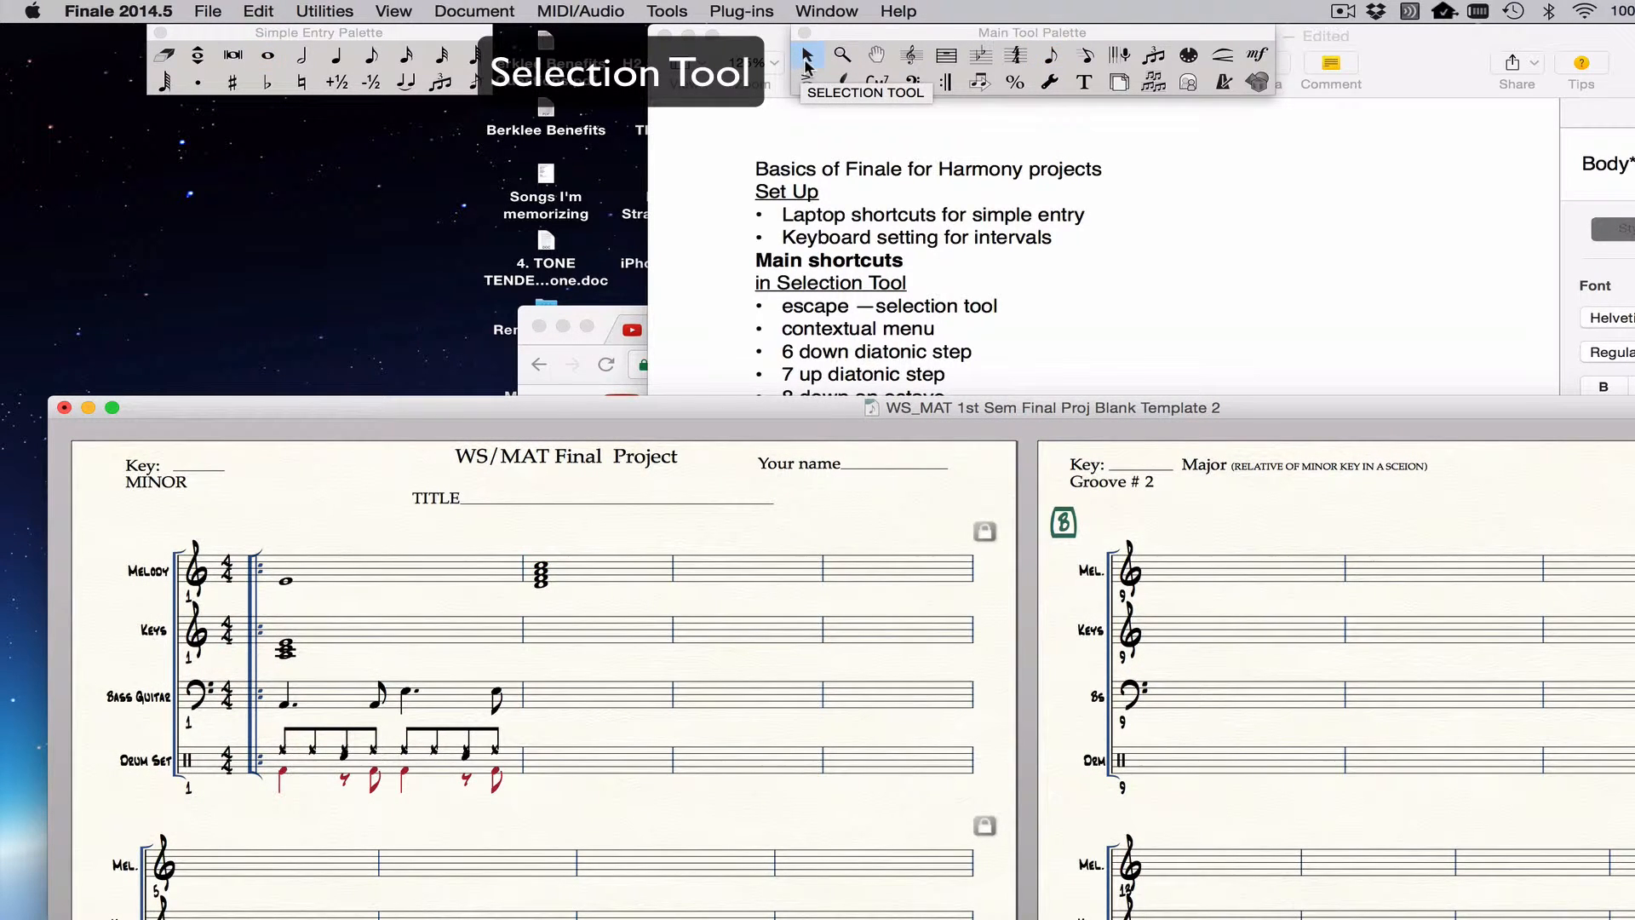
{"action": "left_click", "coordinate": [1051, 54]}
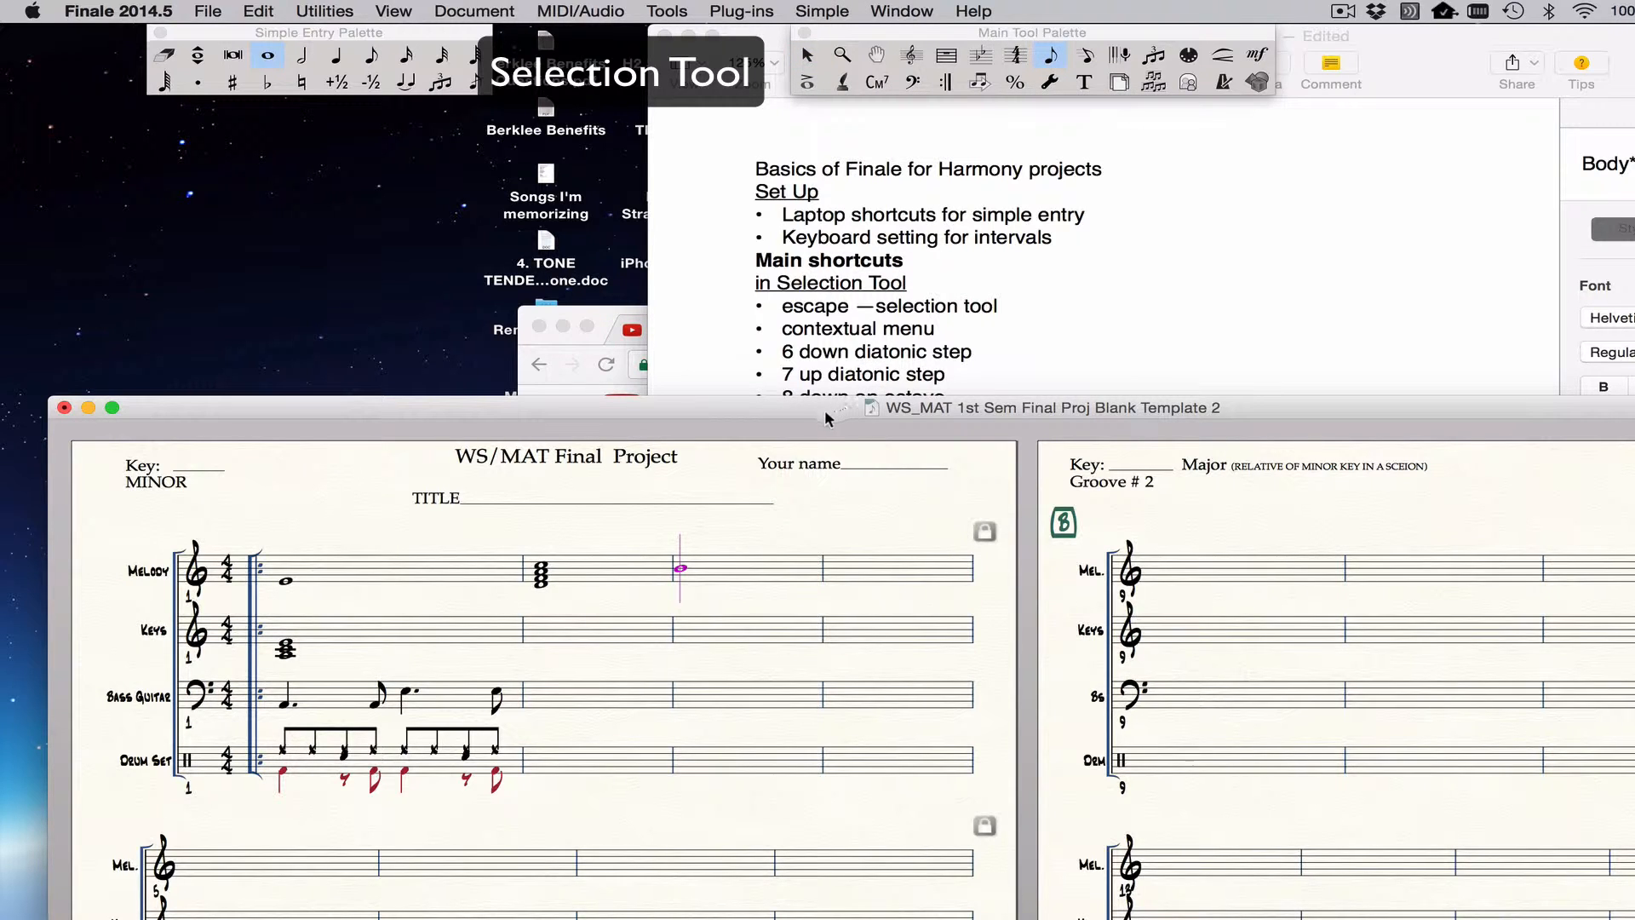
{"action": "key", "text": "Escape"}
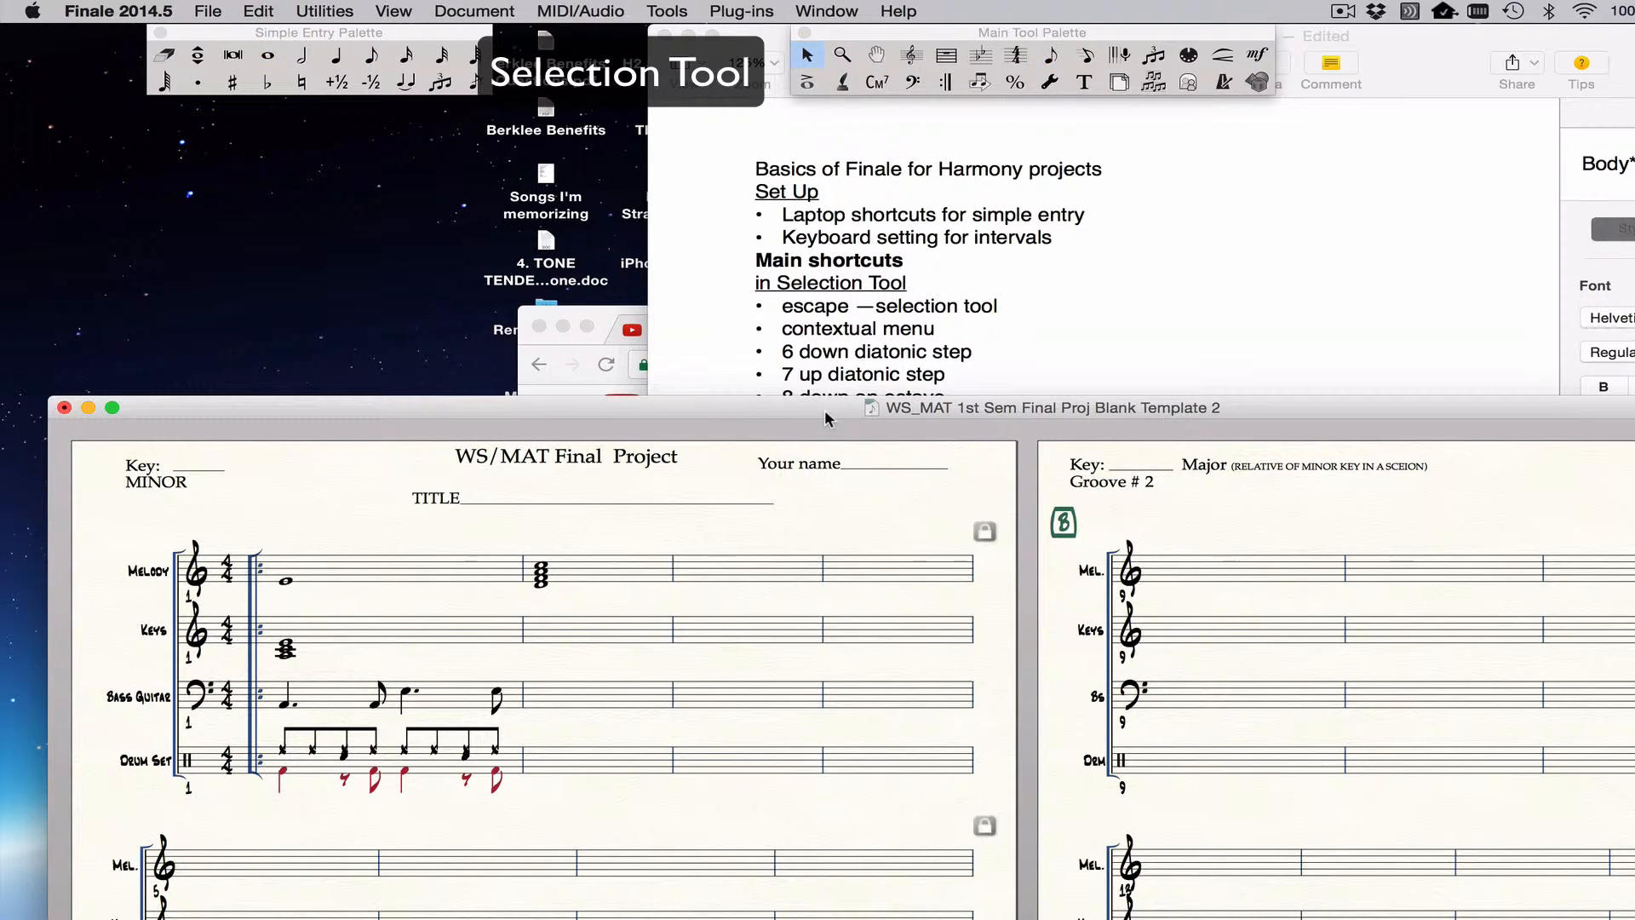
{"action": "left_click_drag", "start_coordinate": [824, 409], "coordinate": [813, 223]}
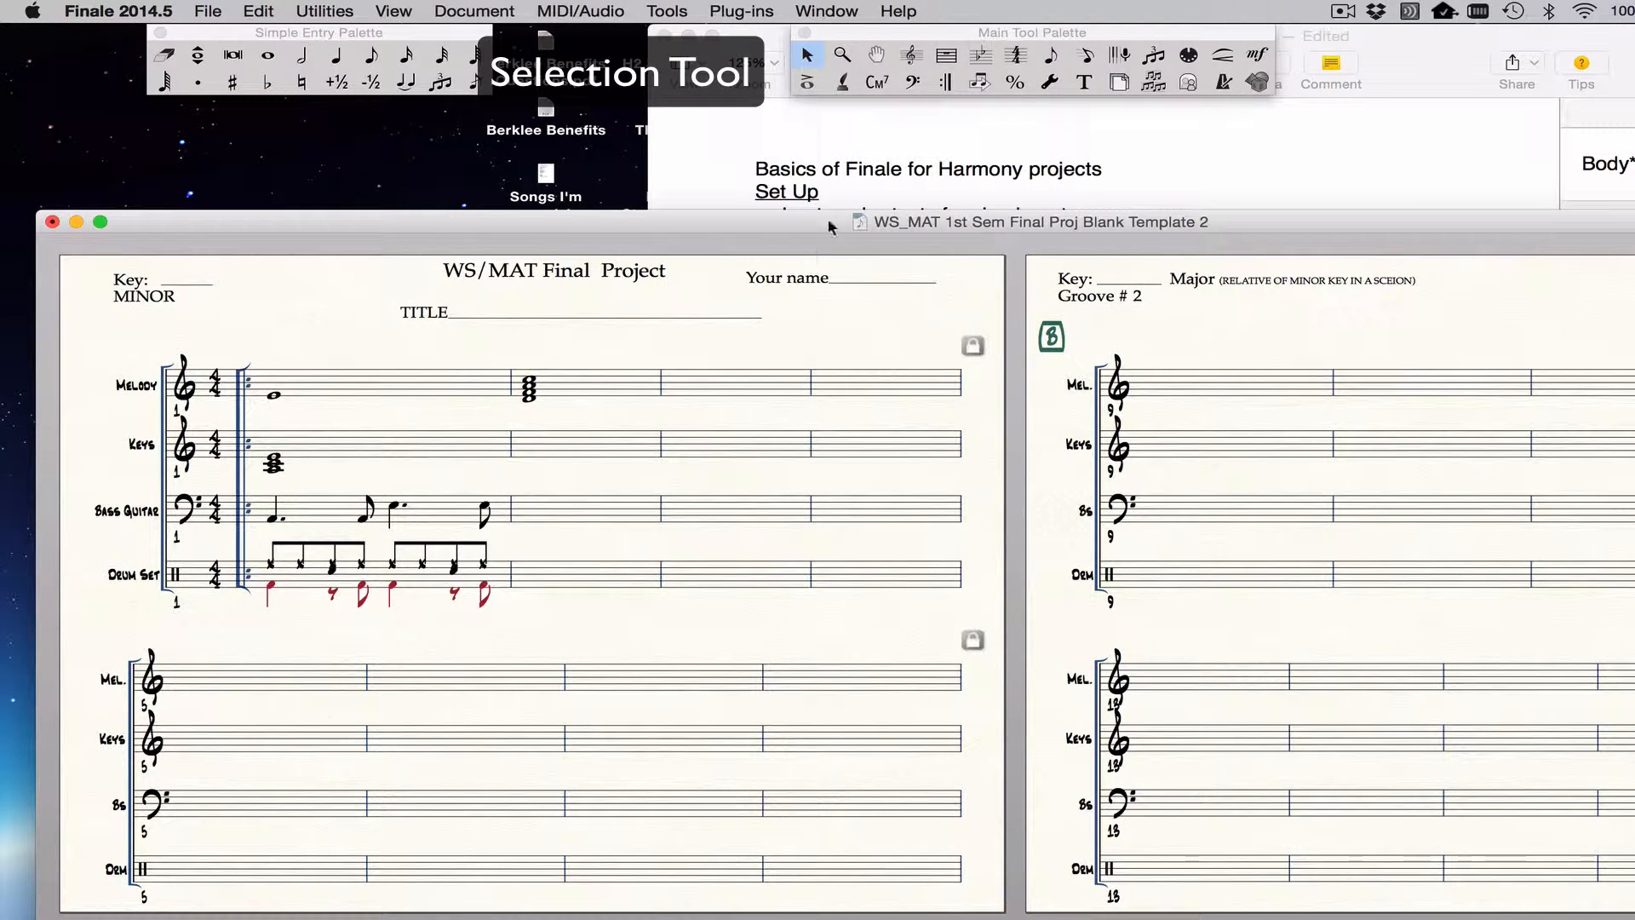
{"action": "left_click", "coordinate": [911, 56]}
{"action": "key", "text": "Escape"}
Step: Select the second Melody measure and examine its available contextual commands, such as Transpose and Time Signature, without applying any
{"action": "left_click", "coordinate": [568, 387]}
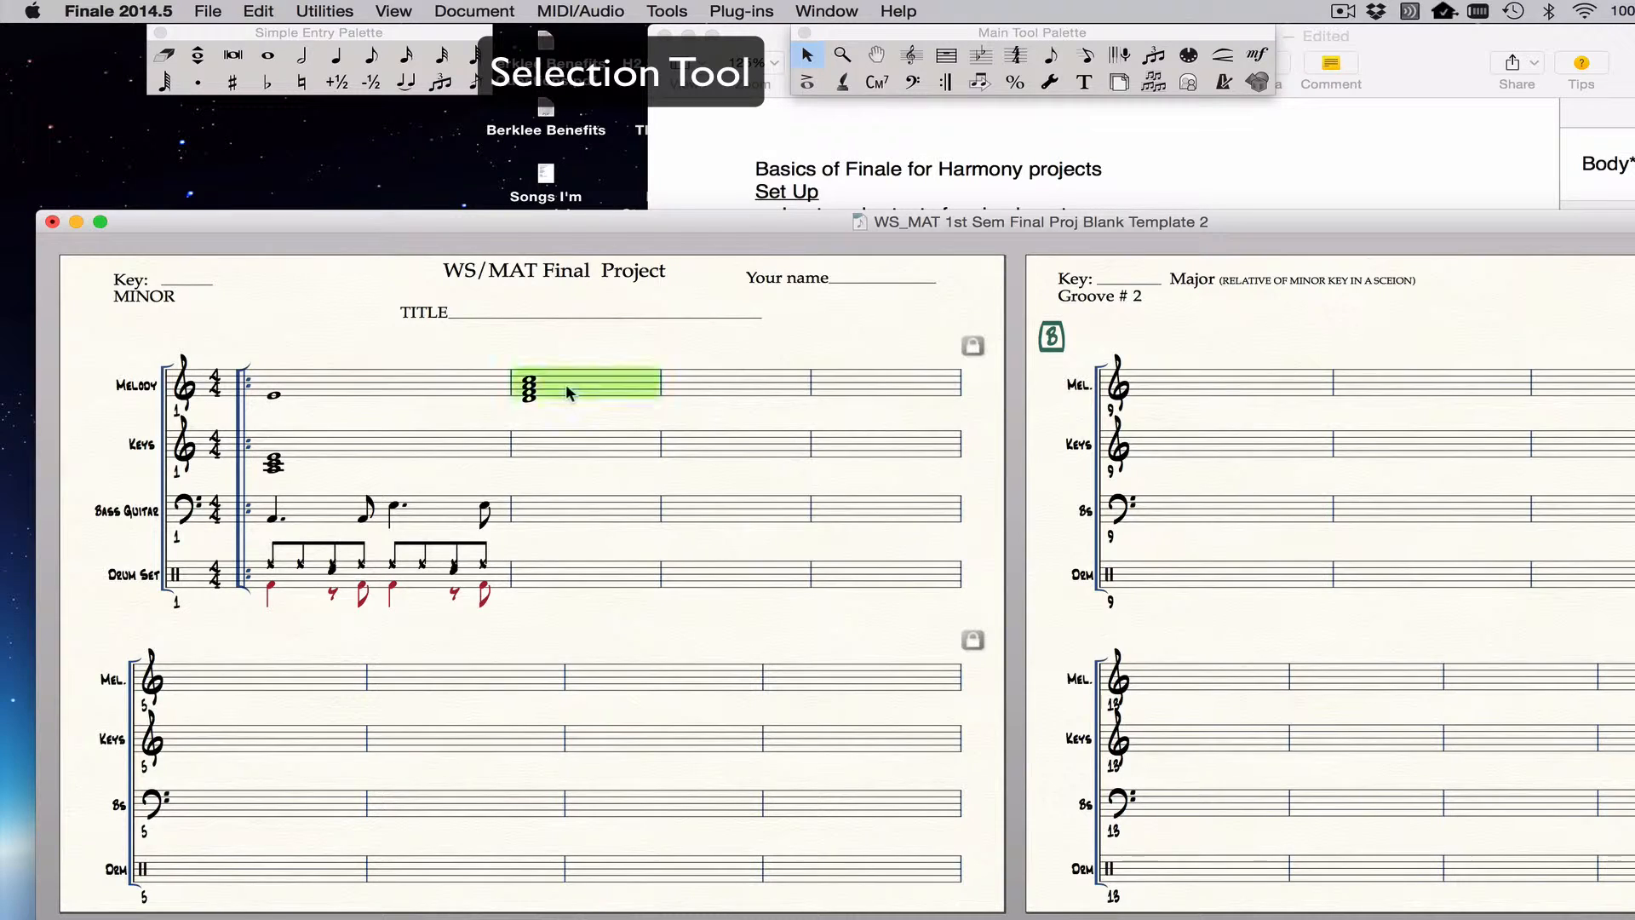
{"action": "right_click", "coordinate": [566, 383]}
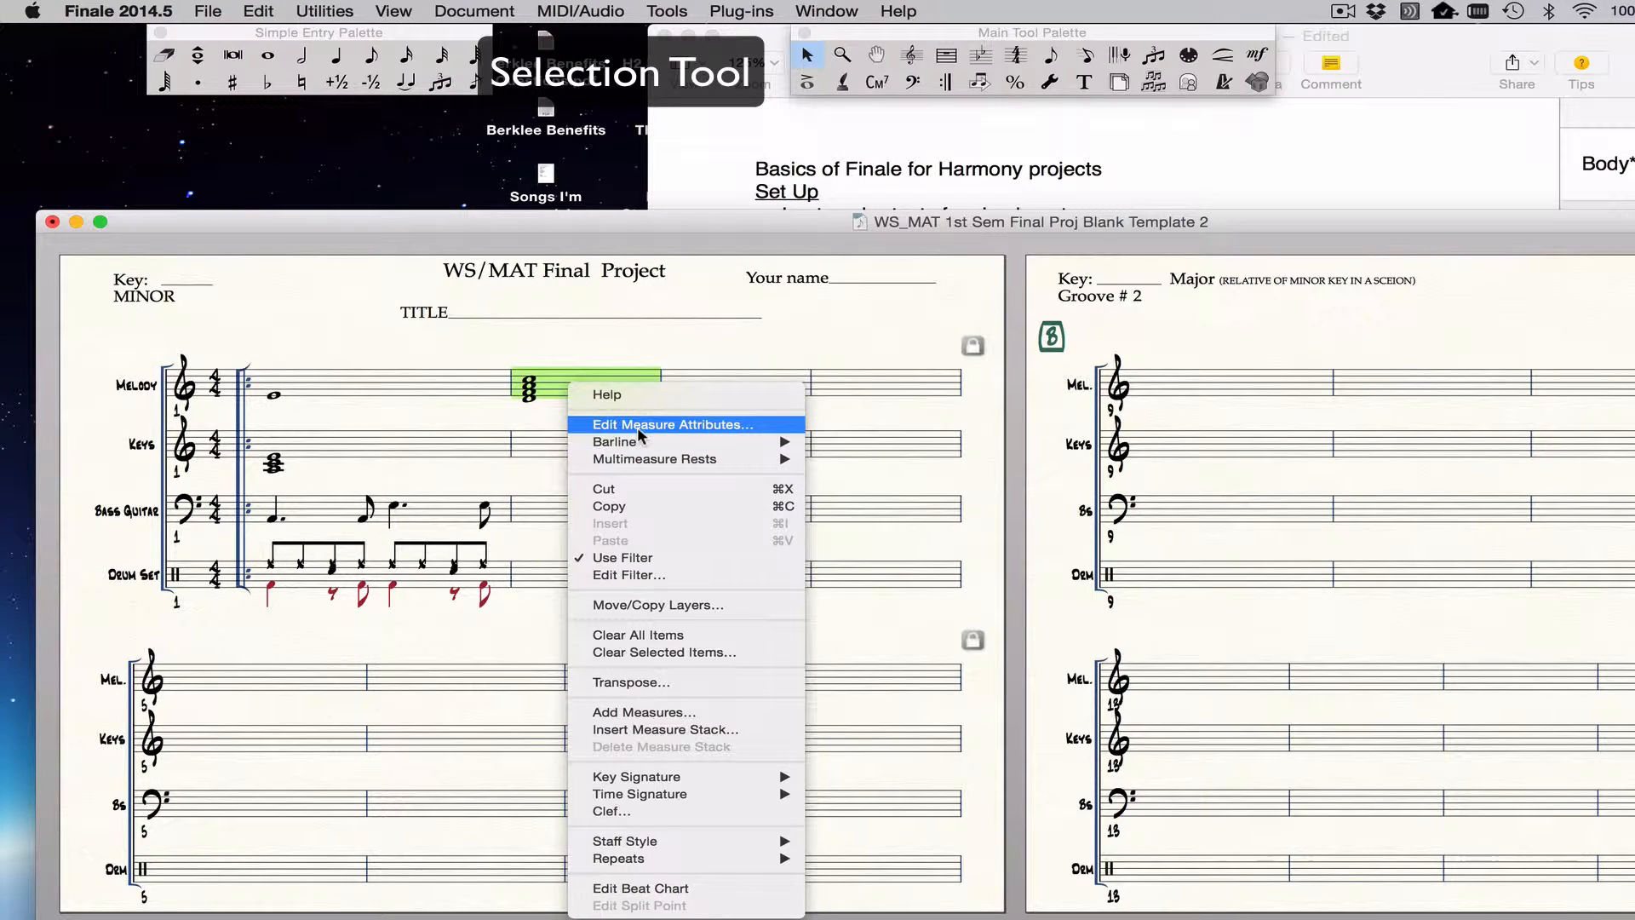
{"action": "mouse_move", "coordinate": [643, 441]}
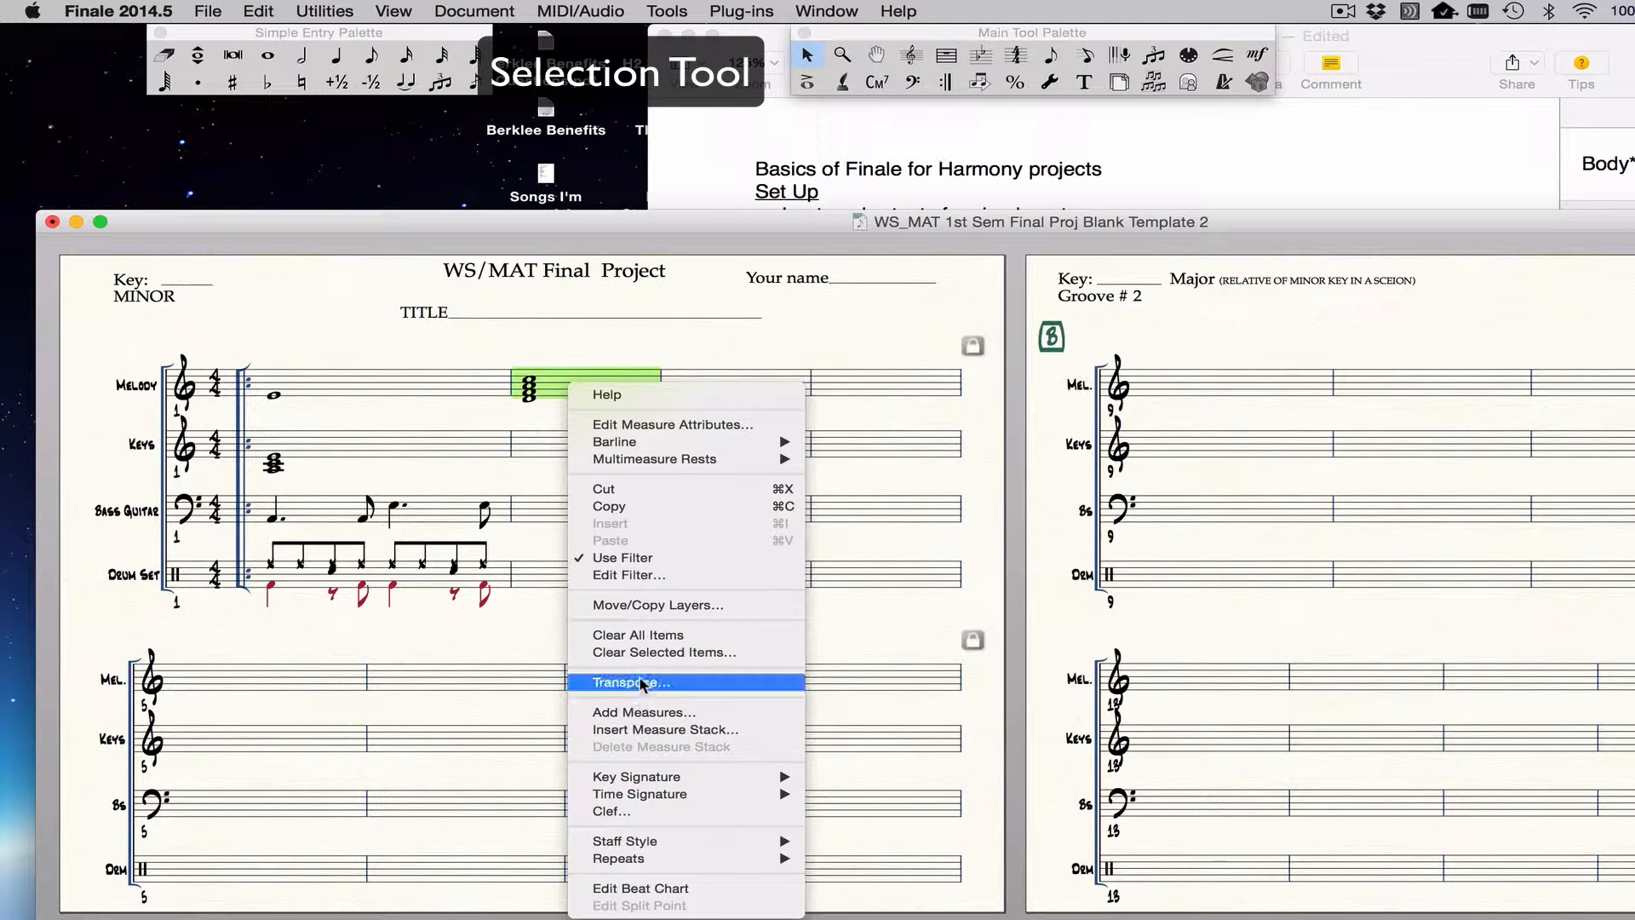
{"action": "mouse_move", "coordinate": [636, 795]}
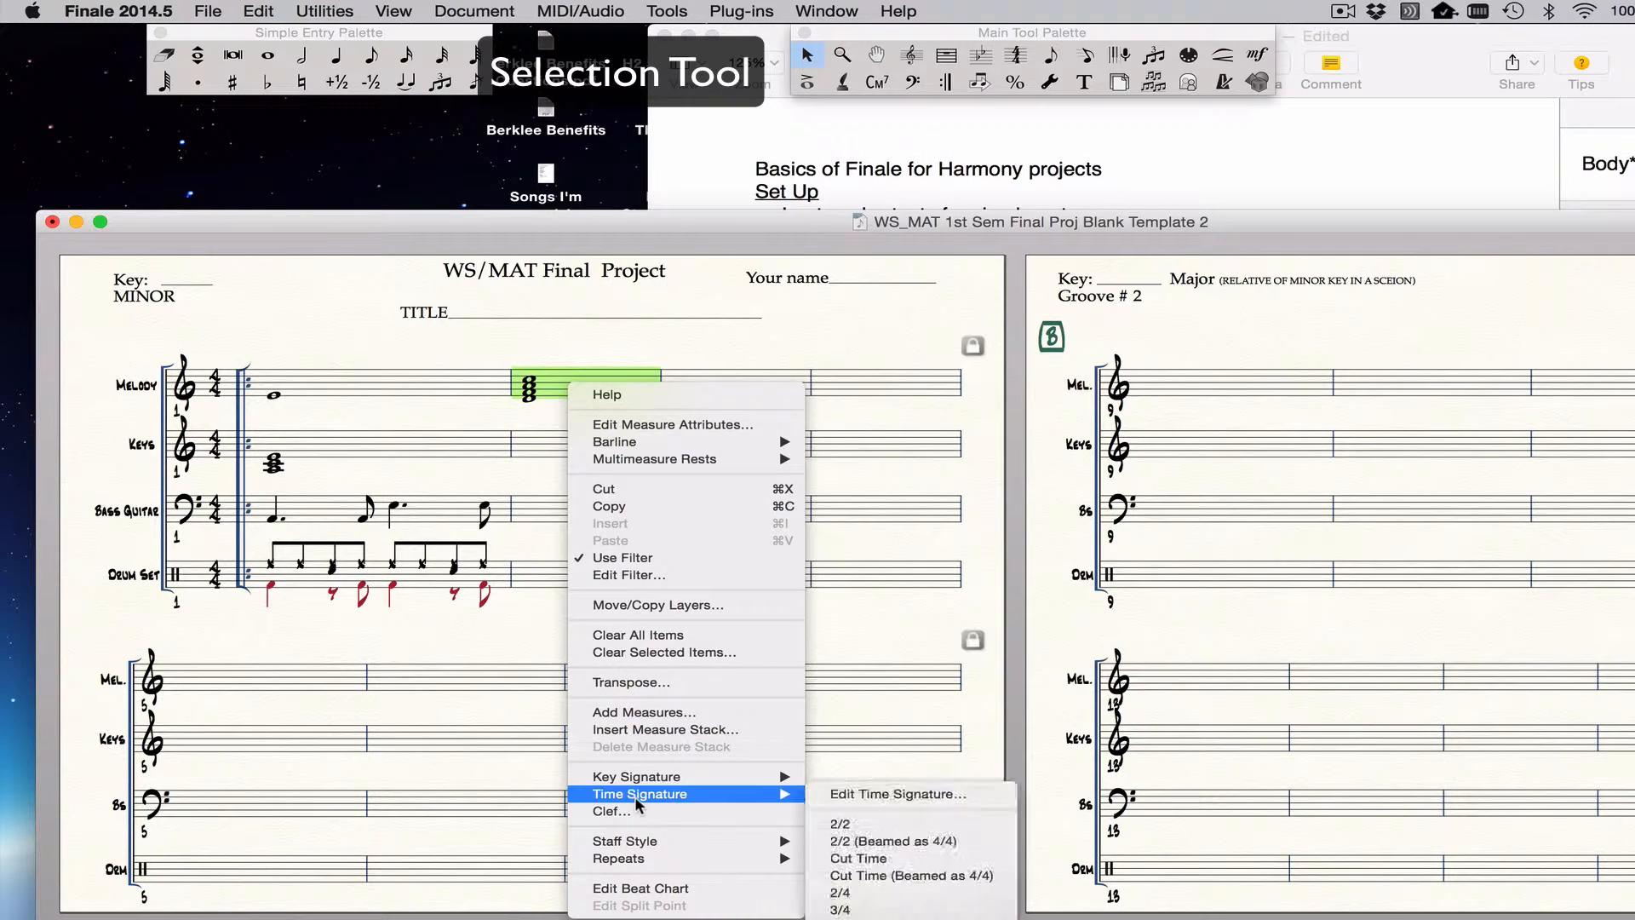
{"action": "left_click", "coordinate": [503, 768]}
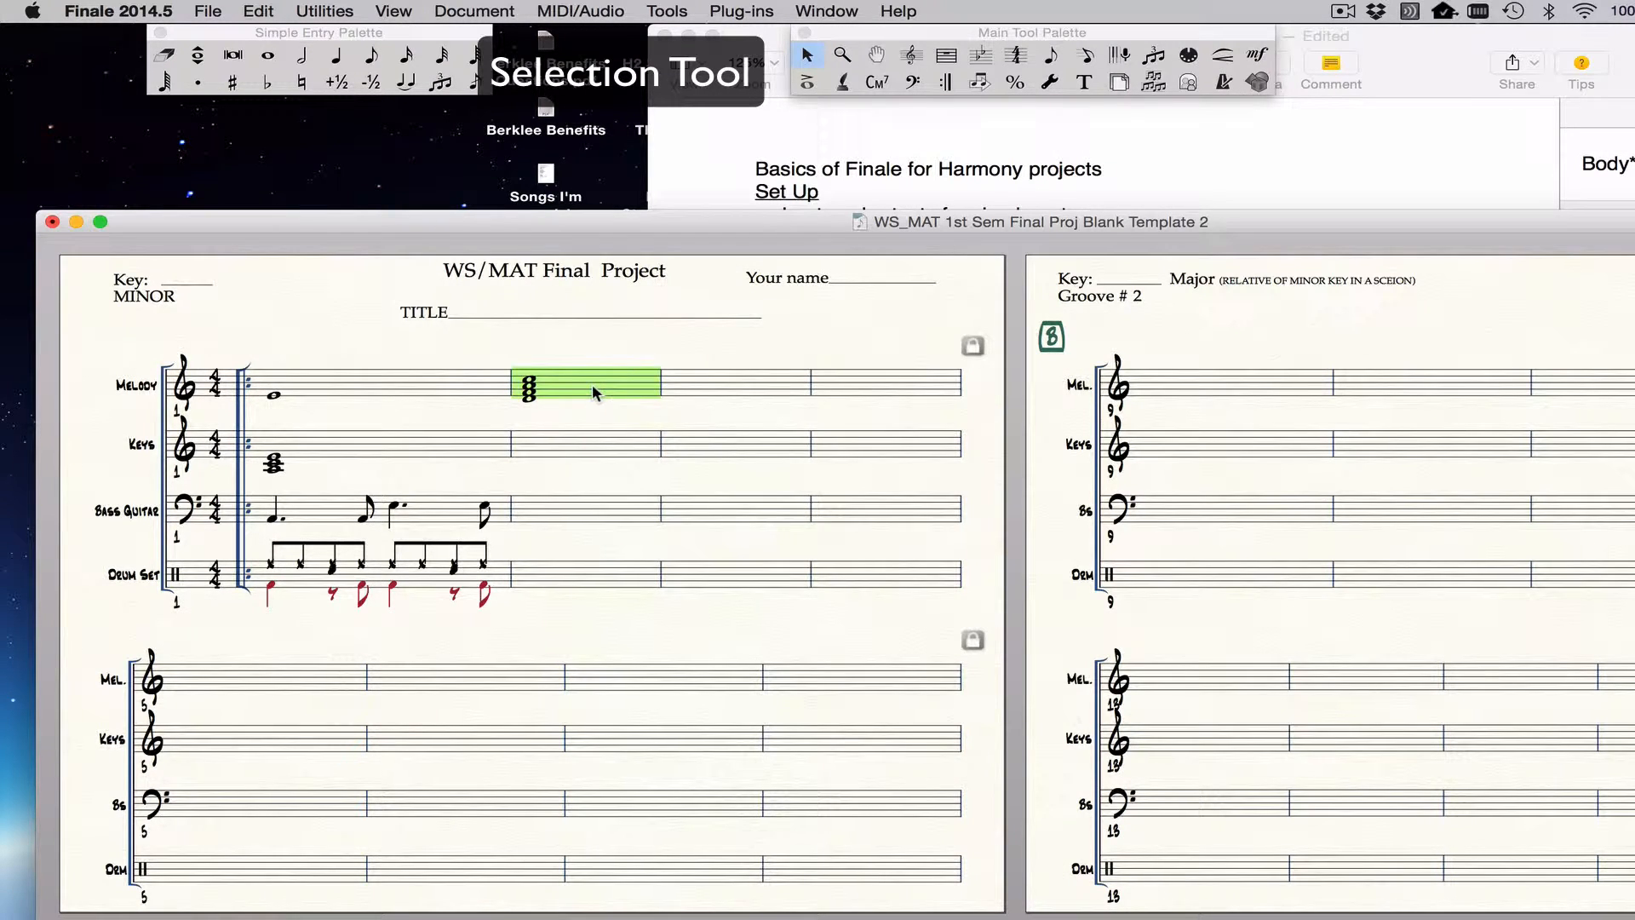
{"action": "right_click", "coordinate": [593, 387]}
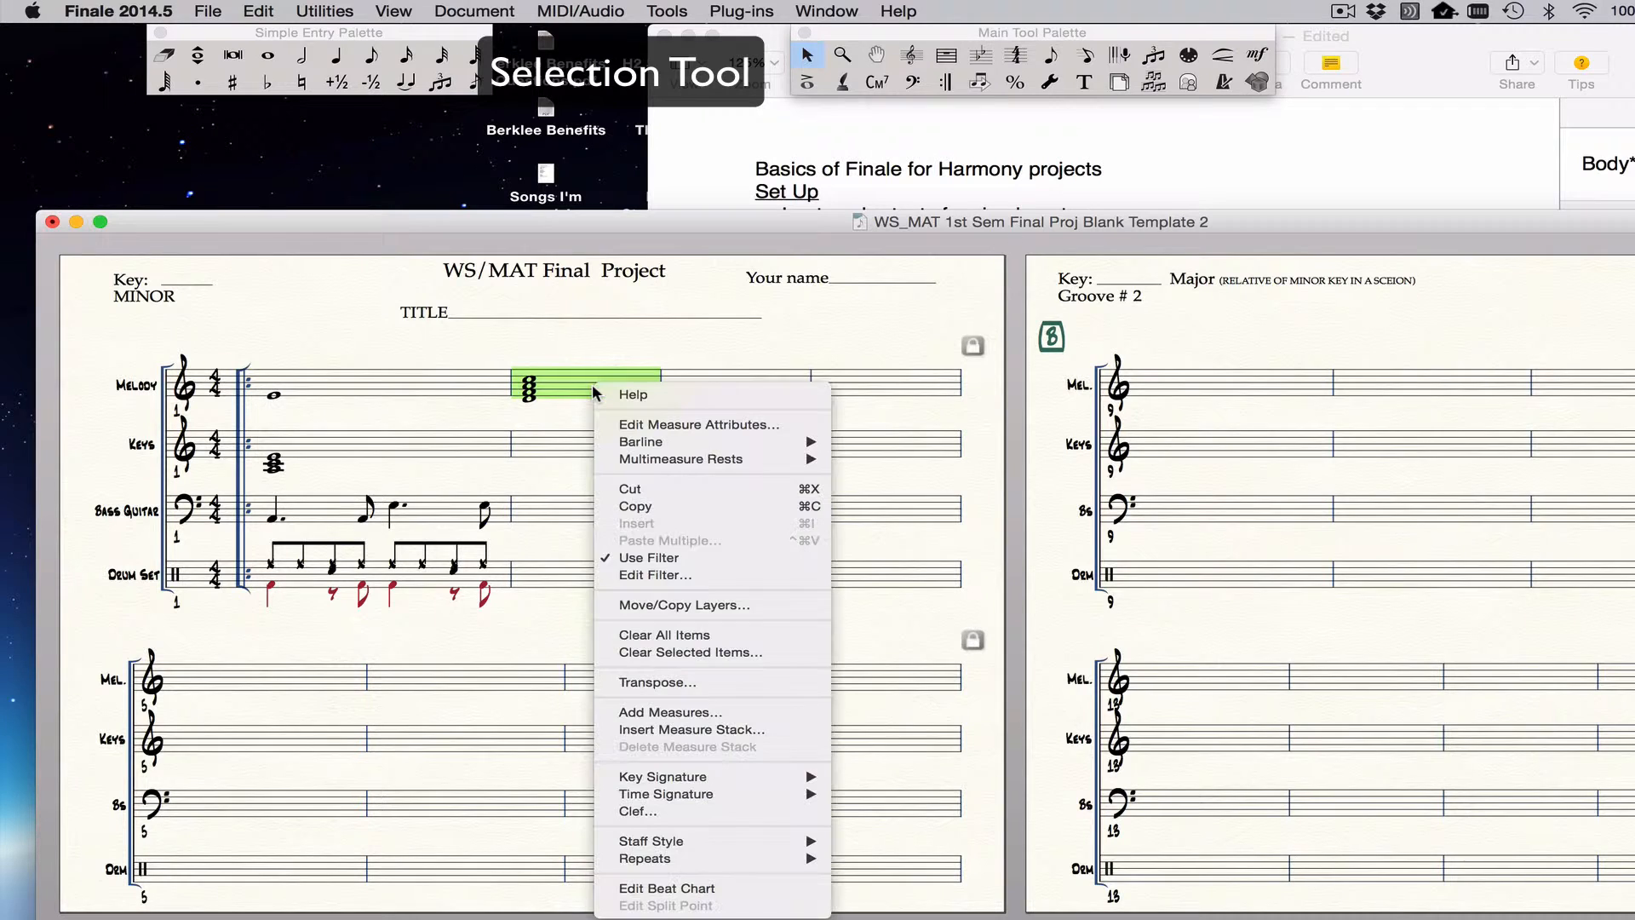
{"action": "left_click", "coordinate": [566, 692]}
Step: Shift the whole note in the first Melody measure down and up by diatonic steps, leaving it one step lower
{"action": "left_click_drag", "start_coordinate": [759, 224], "coordinate": [744, 326]}
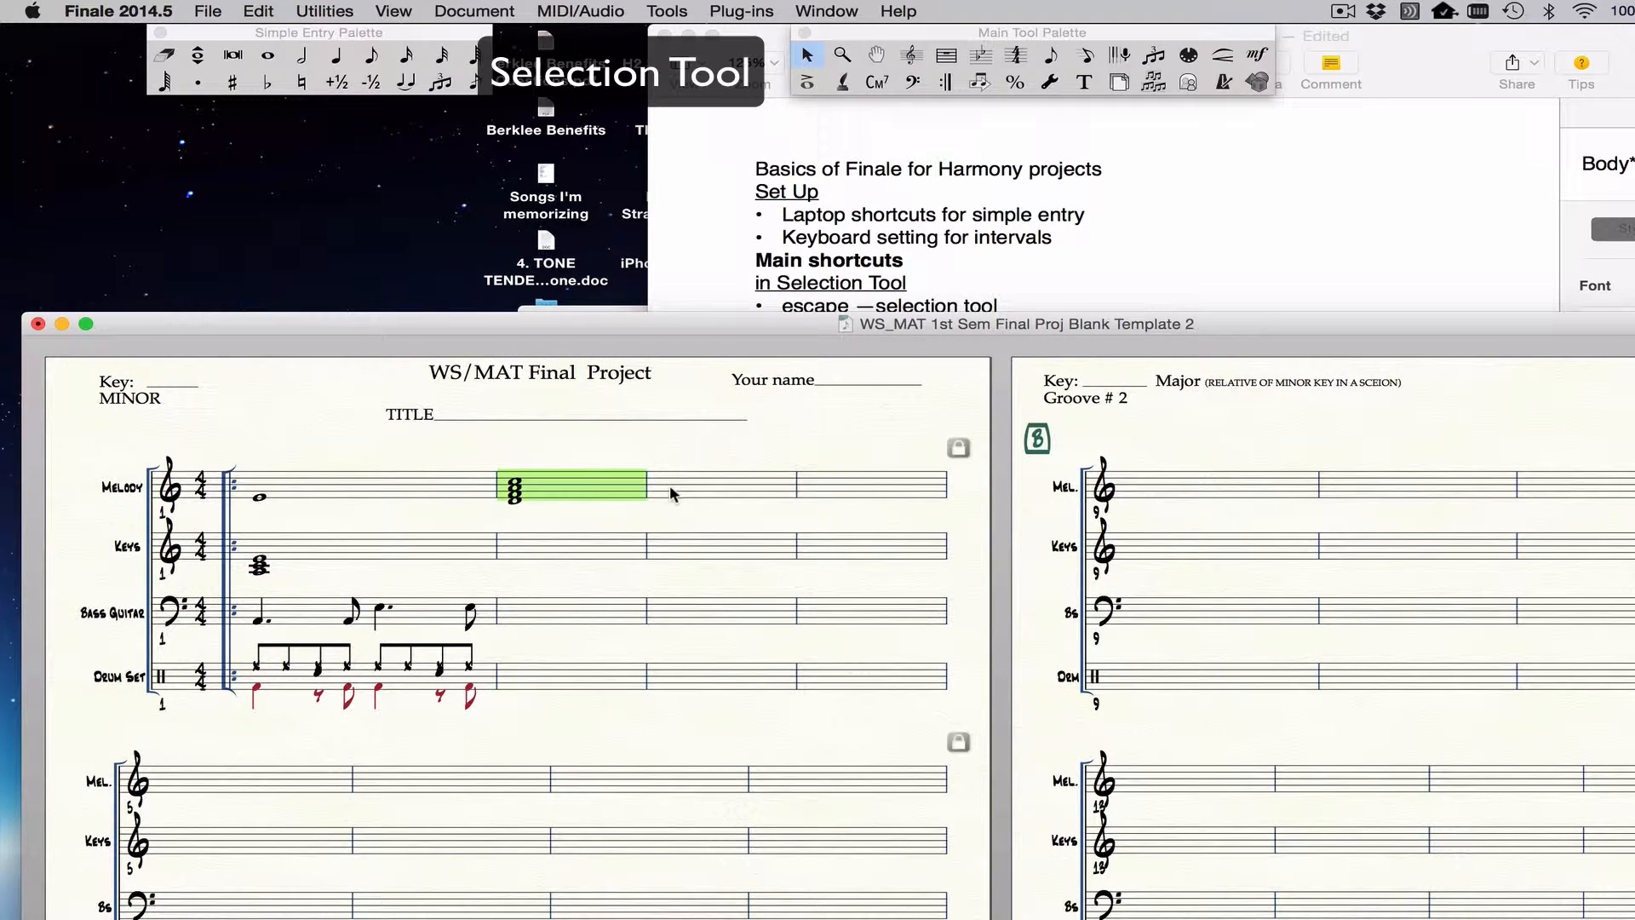
{"action": "left_click", "coordinate": [426, 486]}
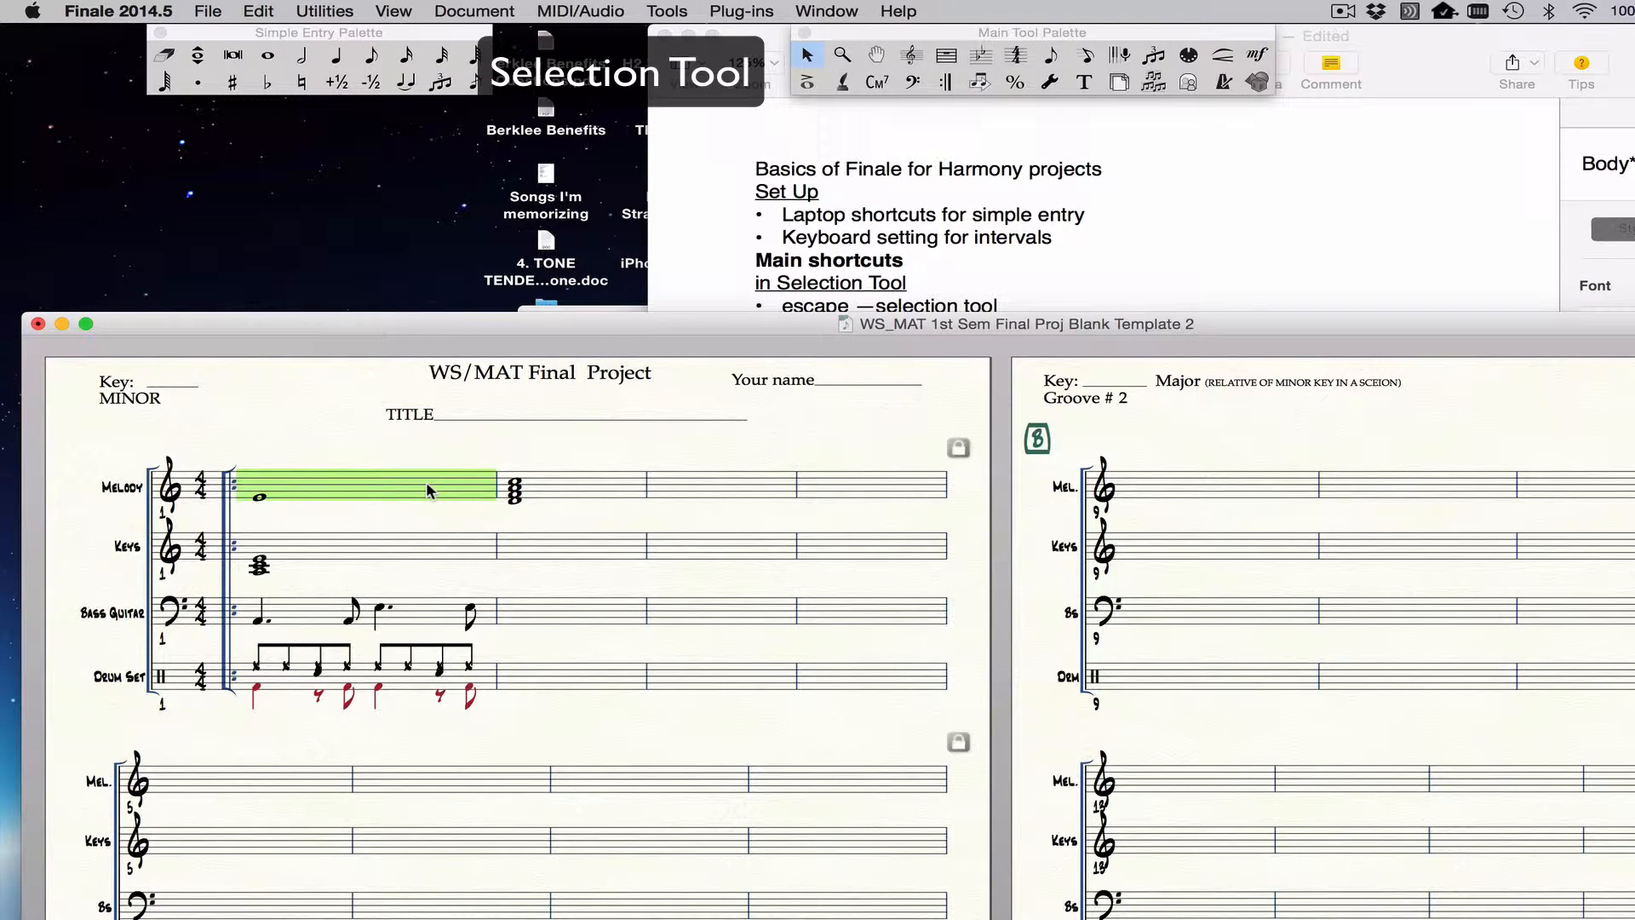
{"action": "key", "text": "Down"}
{"action": "key", "text": "Down"}
{"action": "key", "text": "Down"}
{"action": "key", "text": "Down"}
{"action": "key", "text": "Up"}
{"action": "key", "text": "Up"}
{"action": "key", "text": "Up"}
Step: Shift the second Melody measure's seventh chord up and back down an octave, and the first measure's whole note down and back up an octave
{"action": "left_click", "coordinate": [533, 491]}
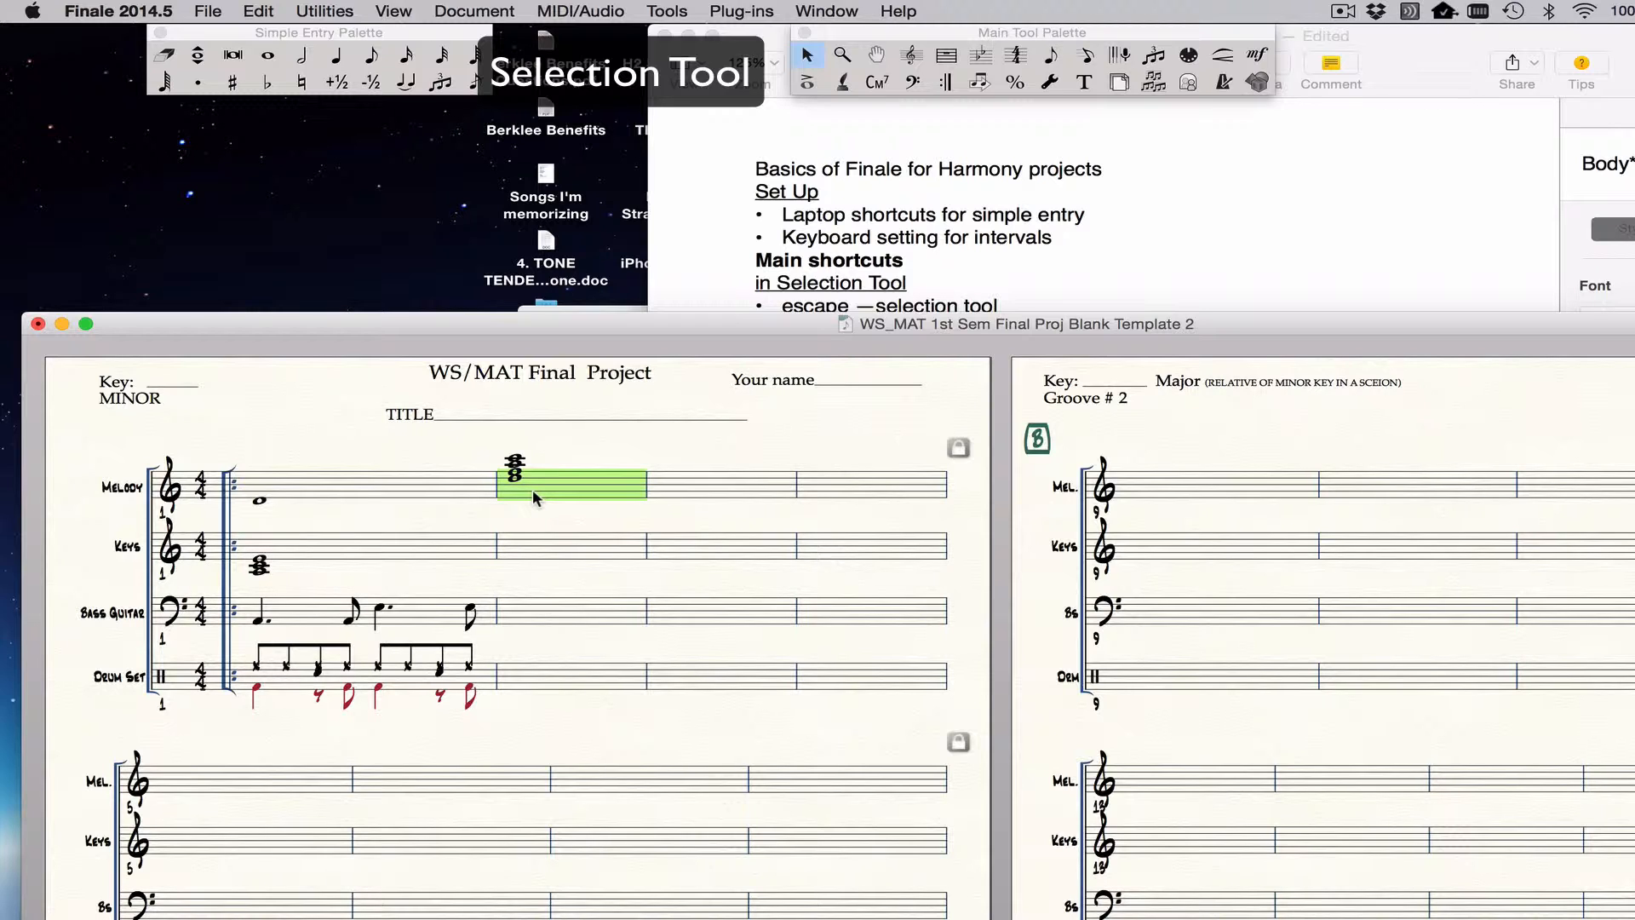
{"action": "key", "text": "8"}
{"action": "left_click", "coordinate": [375, 479]}
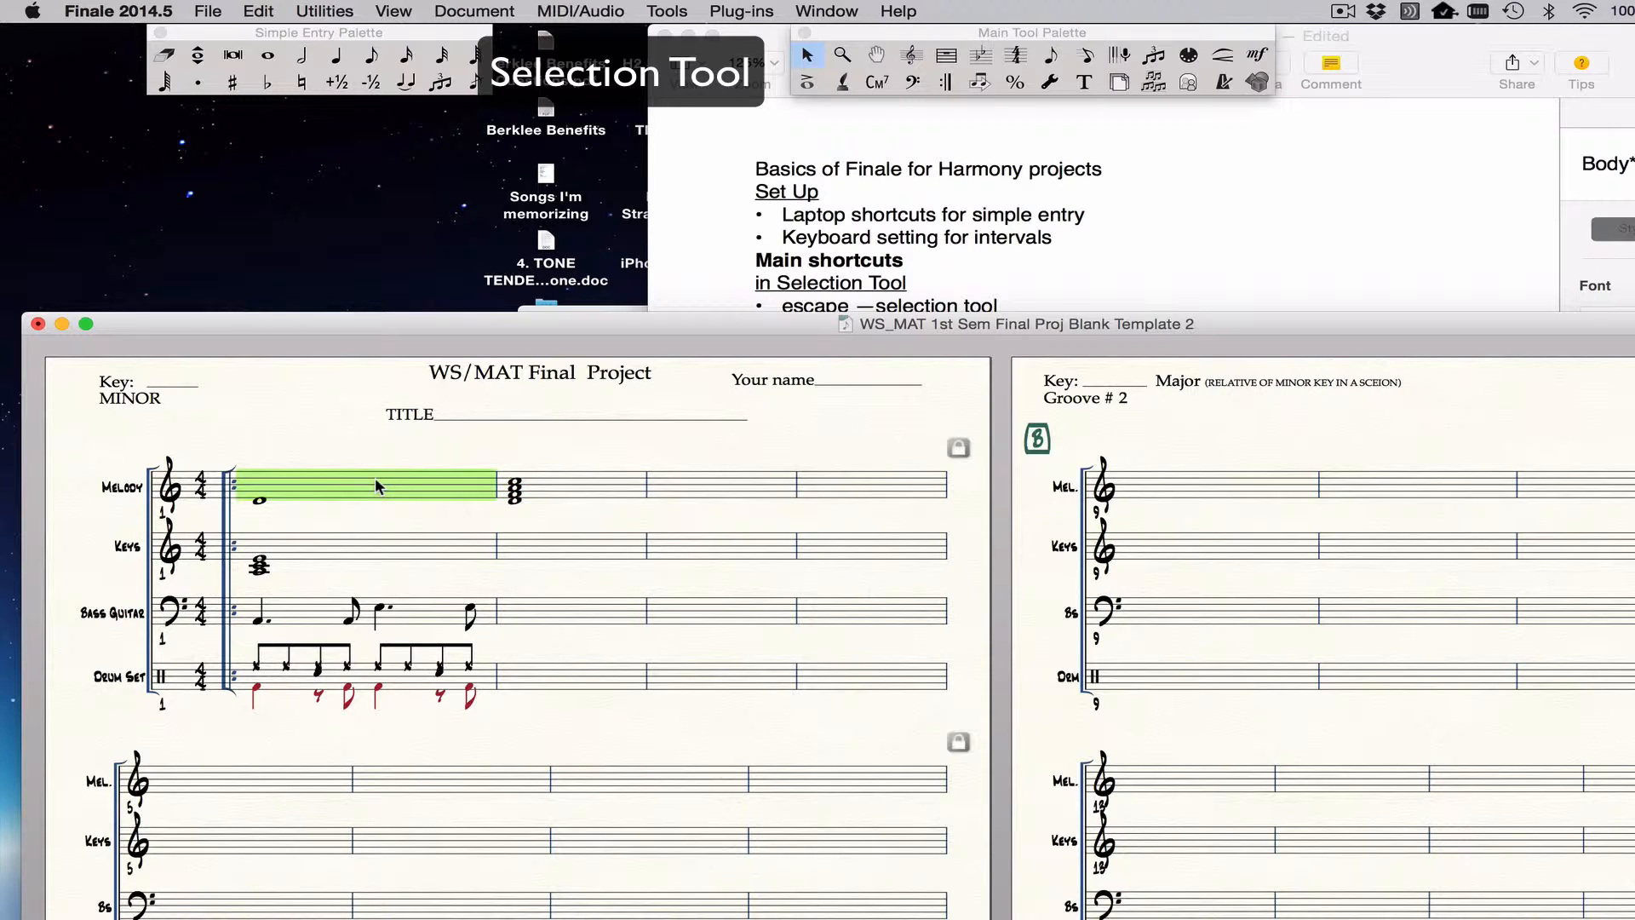
{"action": "key", "text": "8"}
{"action": "key", "text": "9"}
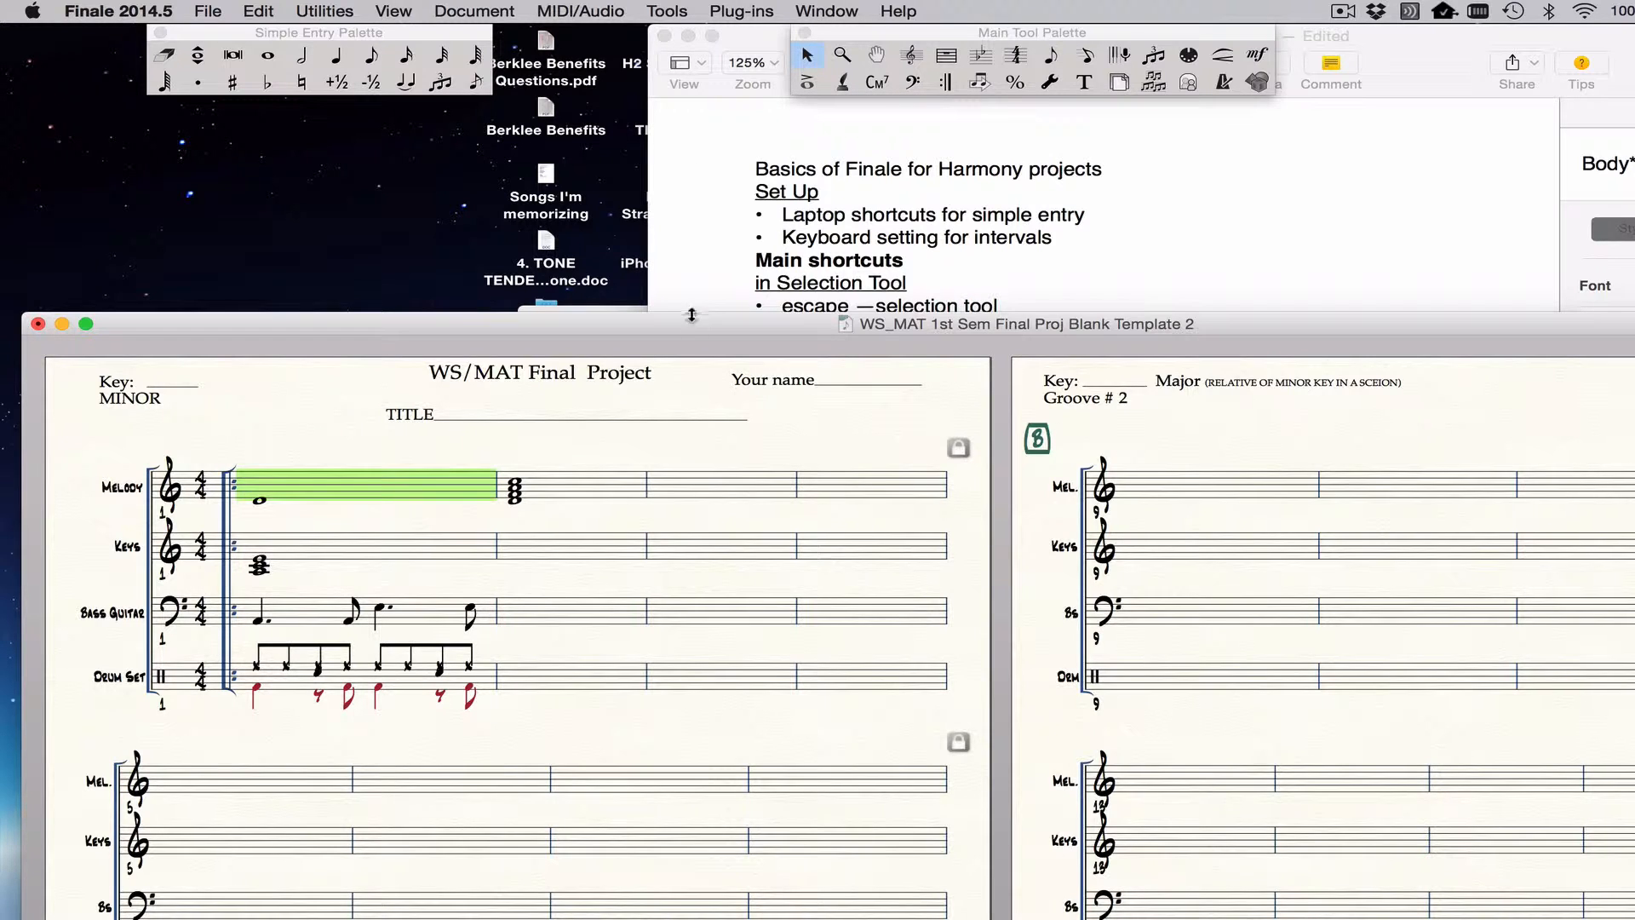
Step: Lower the score window to reveal the notes document and enter a whole note in the third Melody measure with Simple Entry
{"action": "left_click_drag", "start_coordinate": [692, 316], "coordinate": [777, 519]}
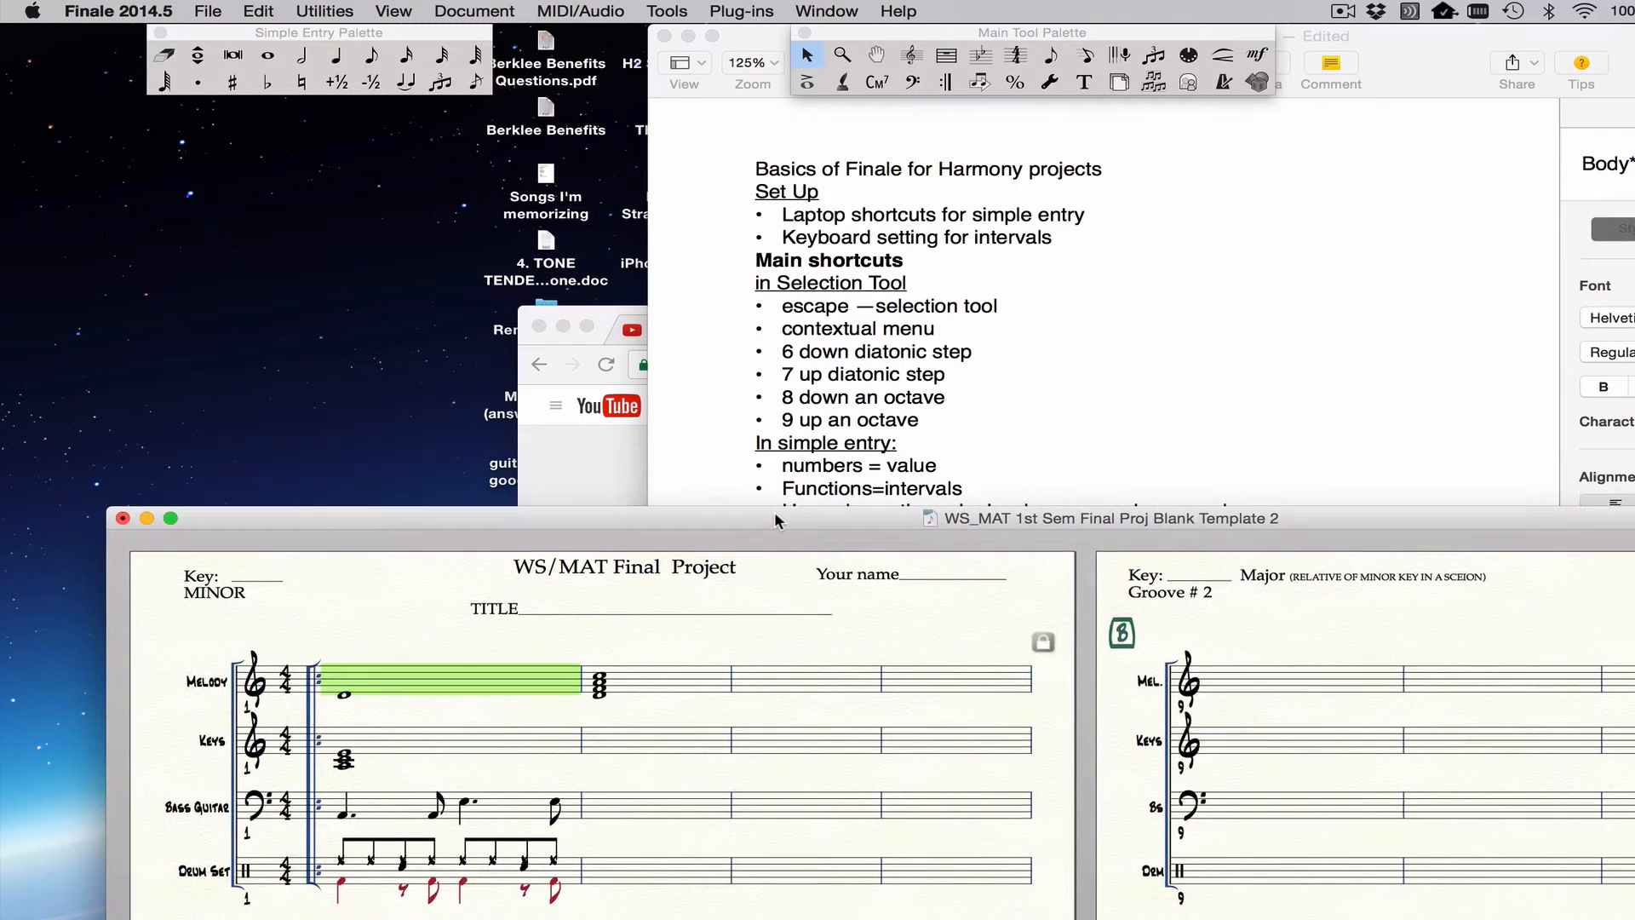
{"action": "left_click", "coordinate": [818, 704]}
{"action": "left_click", "coordinate": [337, 57]}
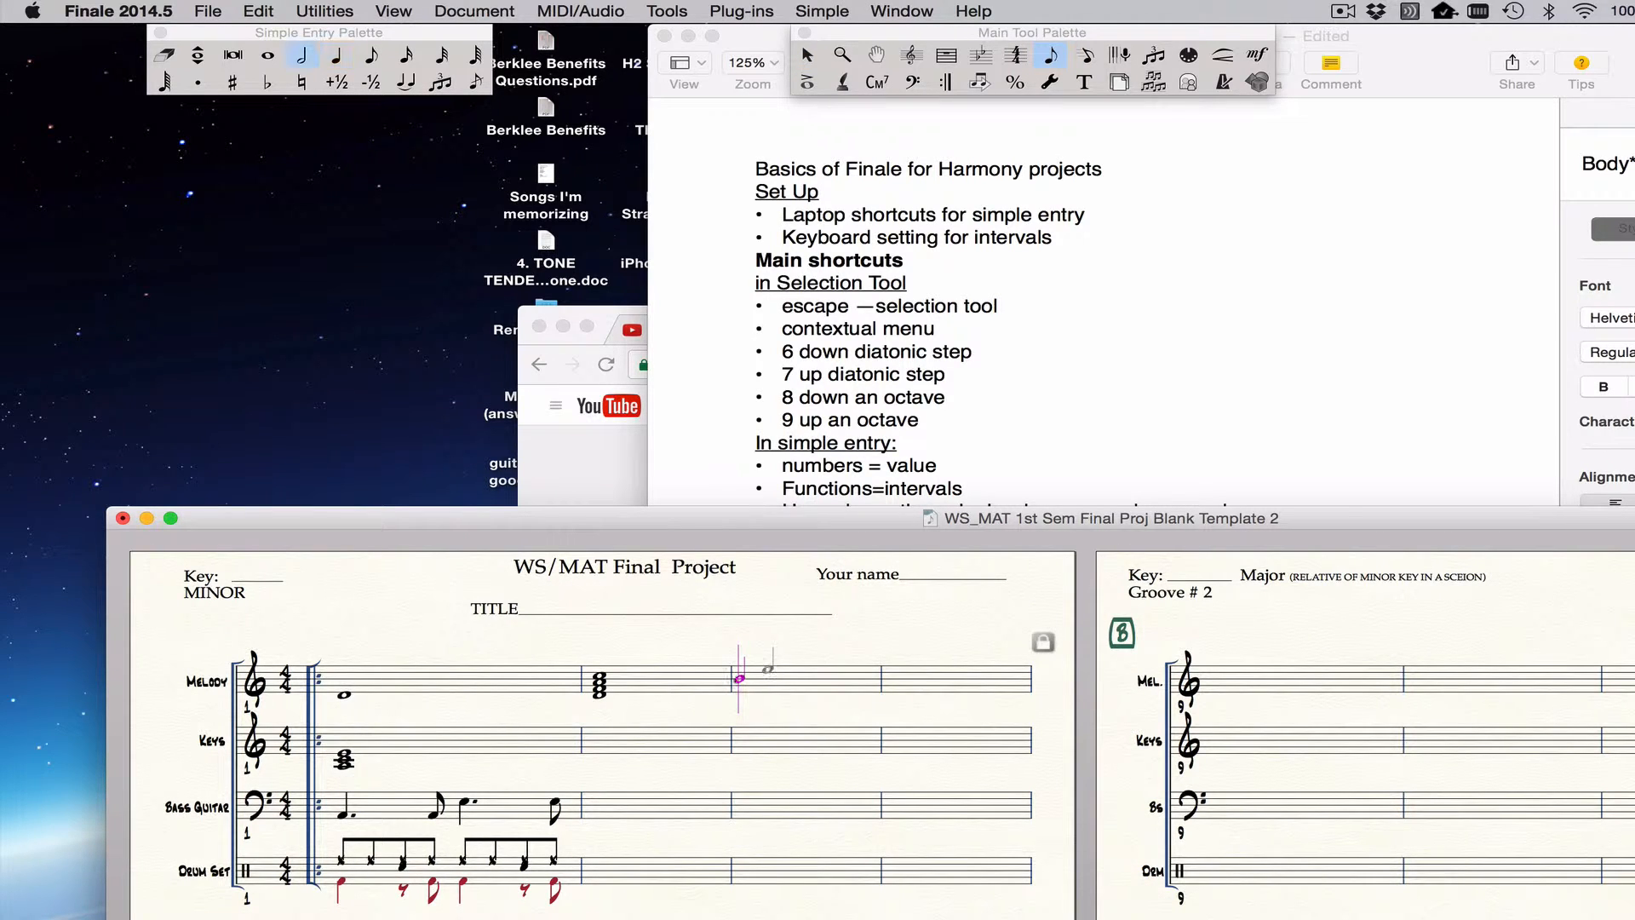
{"action": "key", "text": "6"}
{"action": "key", "text": "7"}
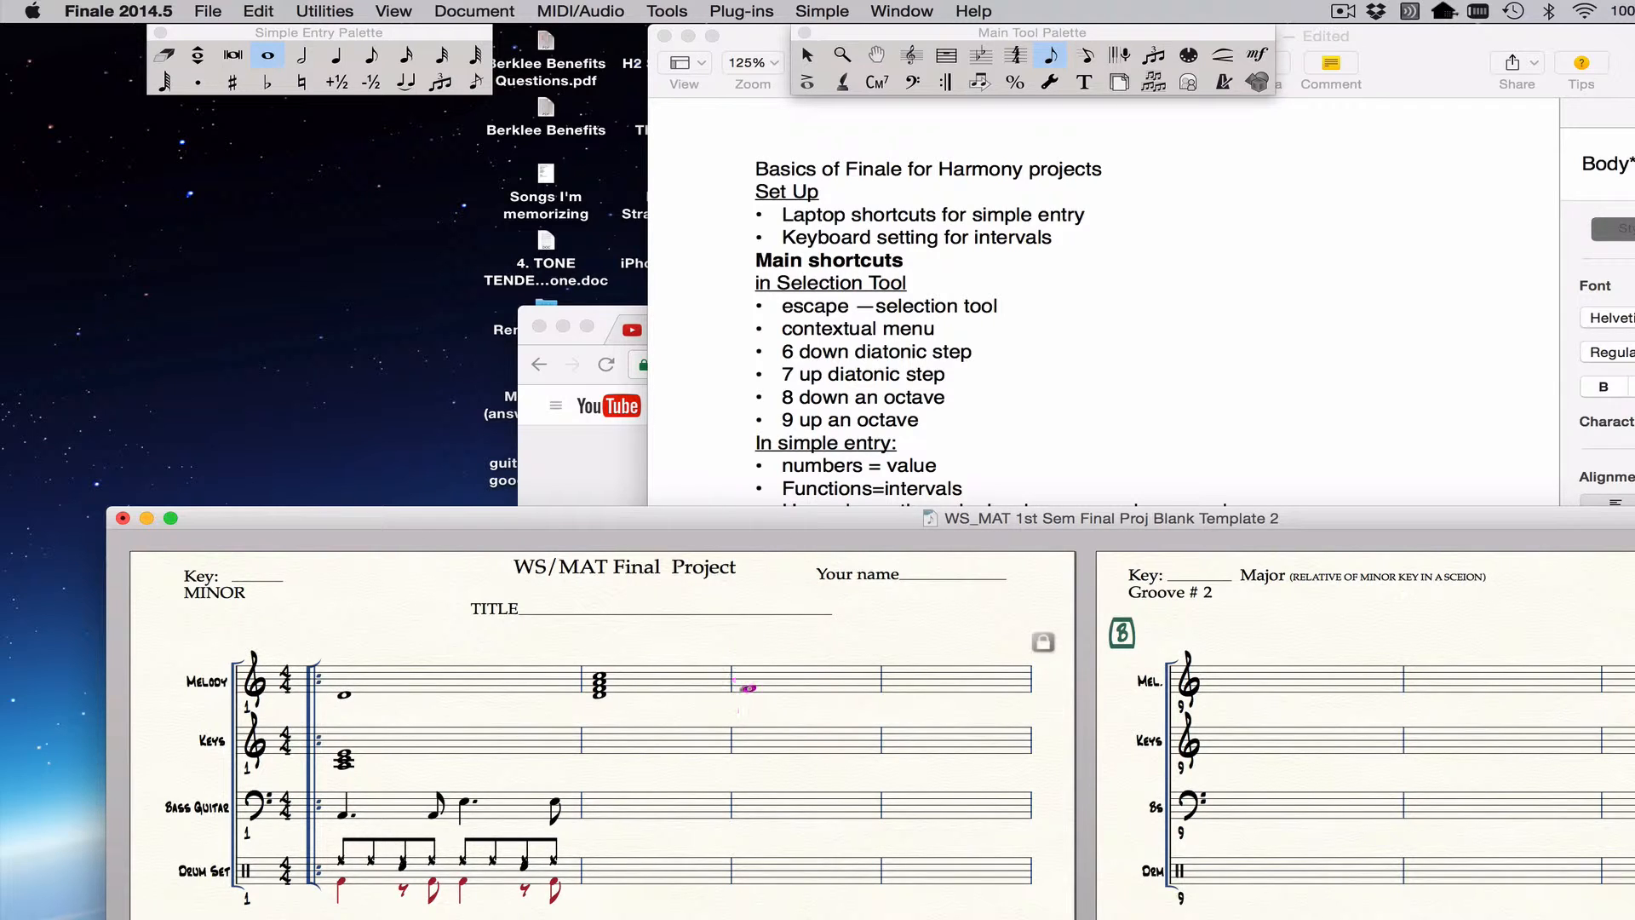
Step: Stack two successive thirds above the whole note in the third Melody measure to build a triad
{"action": "key", "text": "3"}
{"action": "key", "text": "3"}
{"action": "left_click_drag", "start_coordinate": [907, 522], "coordinate": [881, 545]}
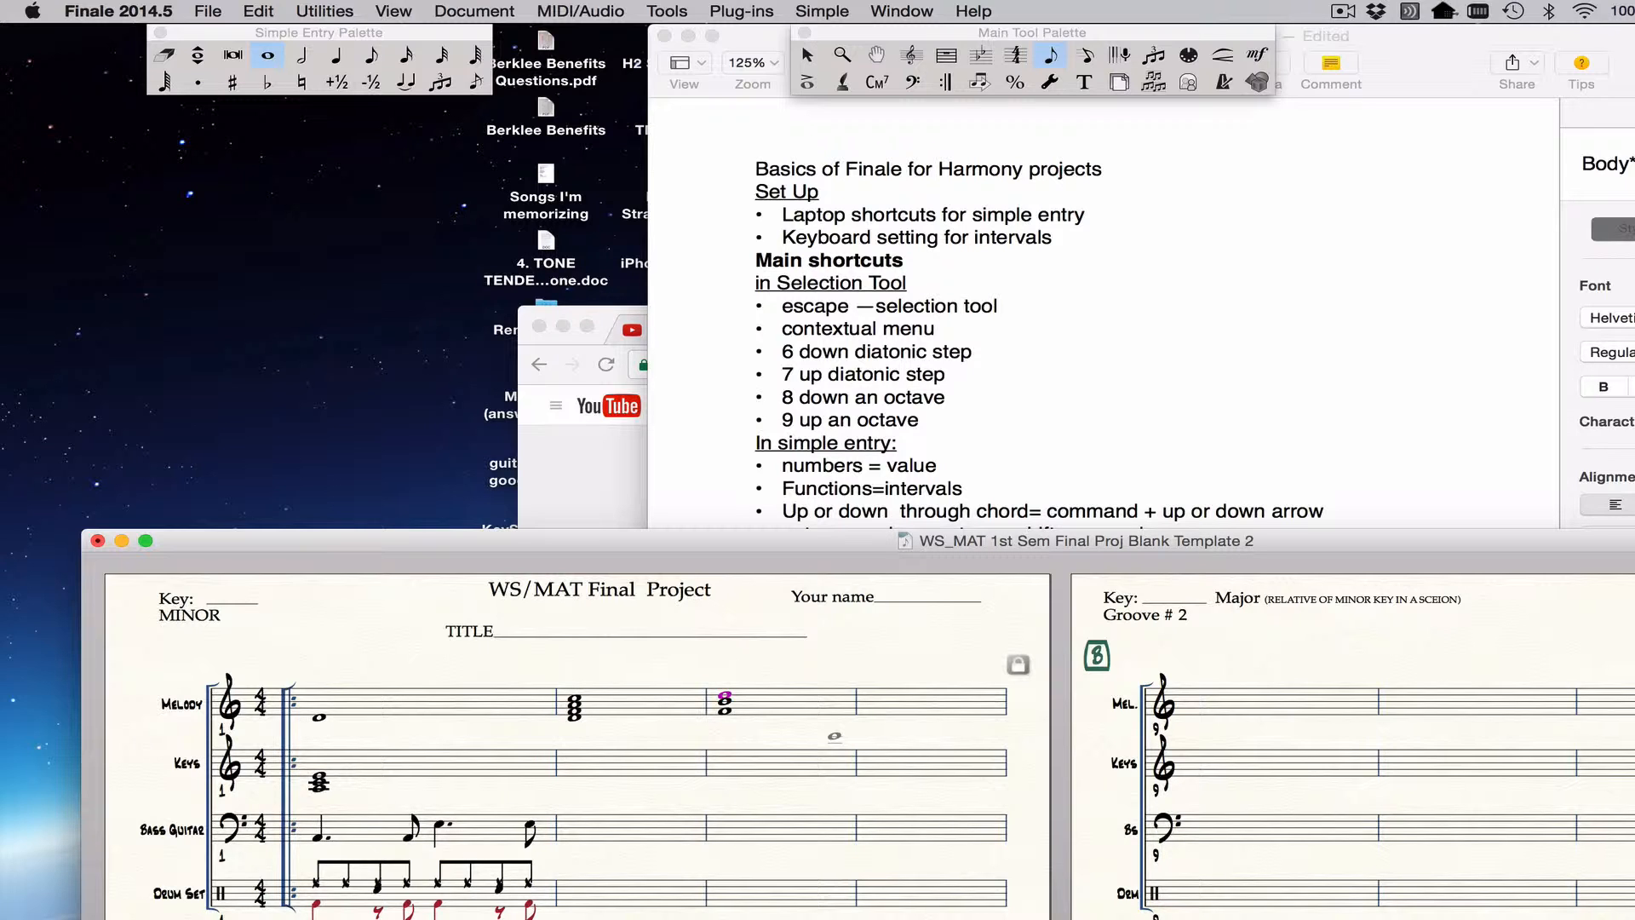
Step: Step through the chord tones of the seventh chord in the second Melody measure and delete its top note
{"action": "key", "text": "Left"}
{"action": "key", "text": "Right"}
{"action": "key", "text": "Left"}
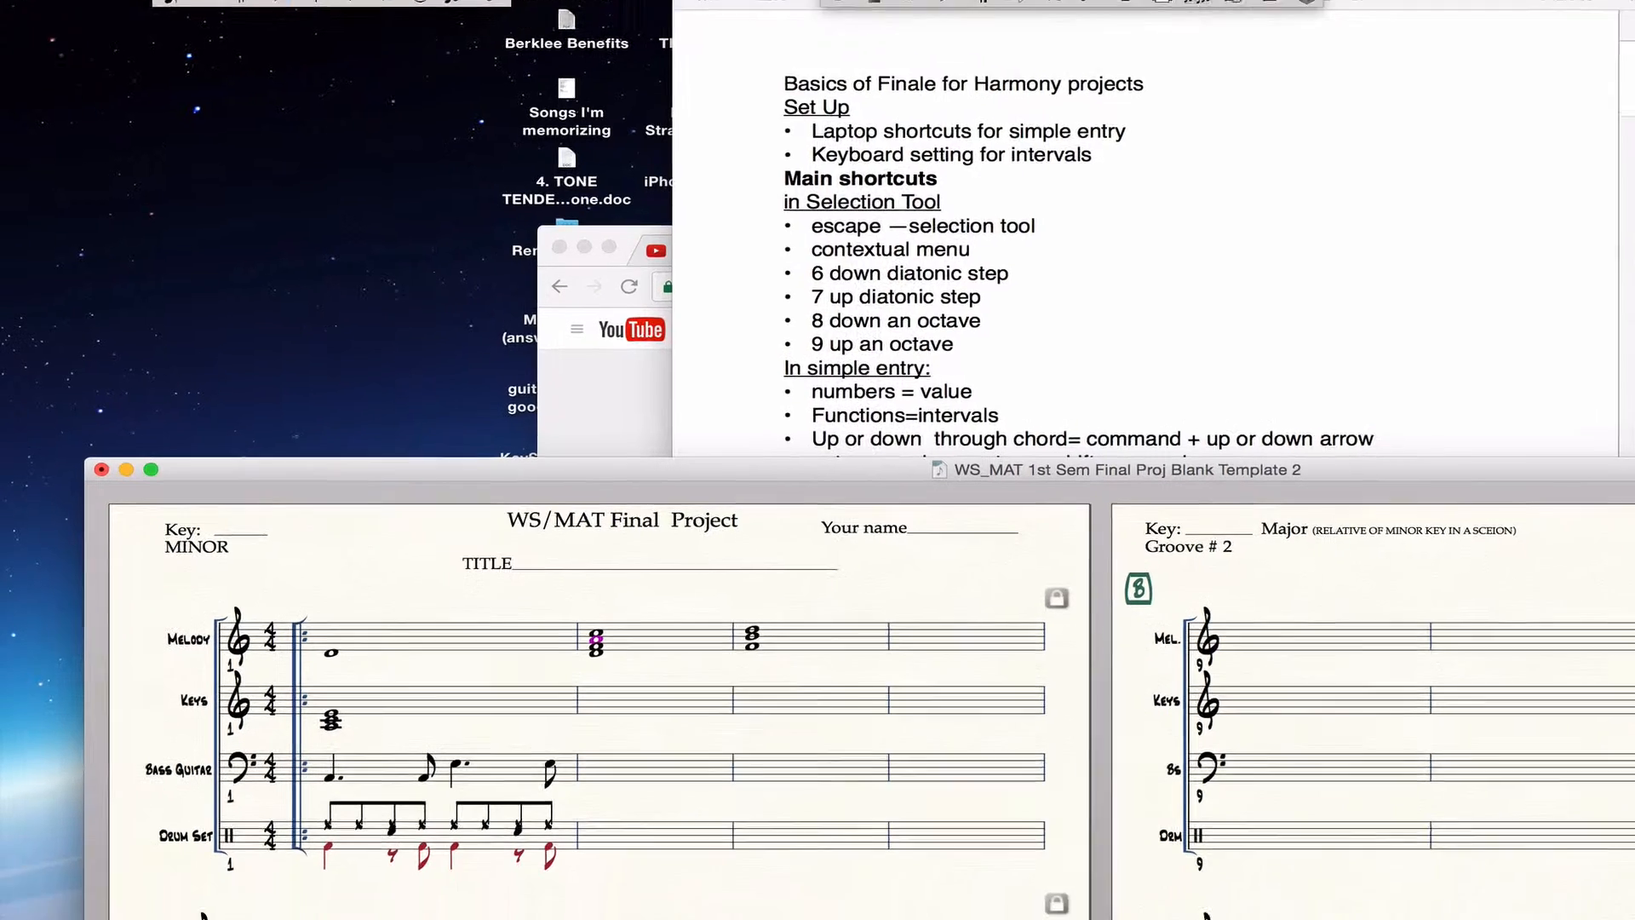
{"action": "key", "text": "super+Up"}
{"action": "key", "text": "super+Down"}
{"action": "key", "text": "super+Down"}
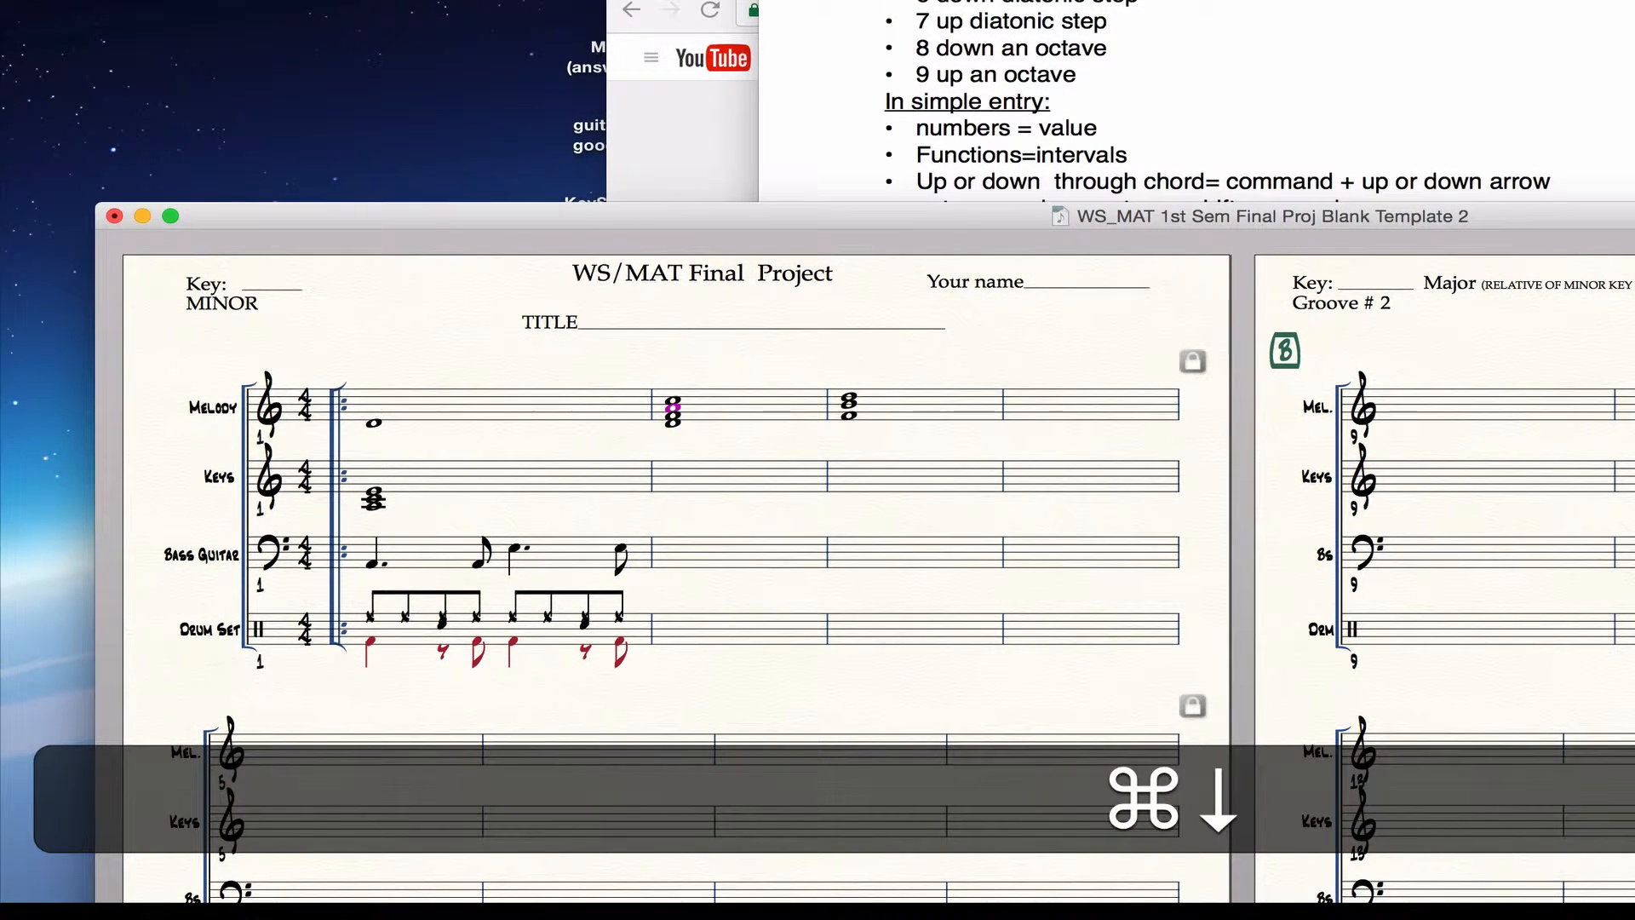
{"action": "key", "text": "super+Up"}
{"action": "key", "text": "super+Up"}
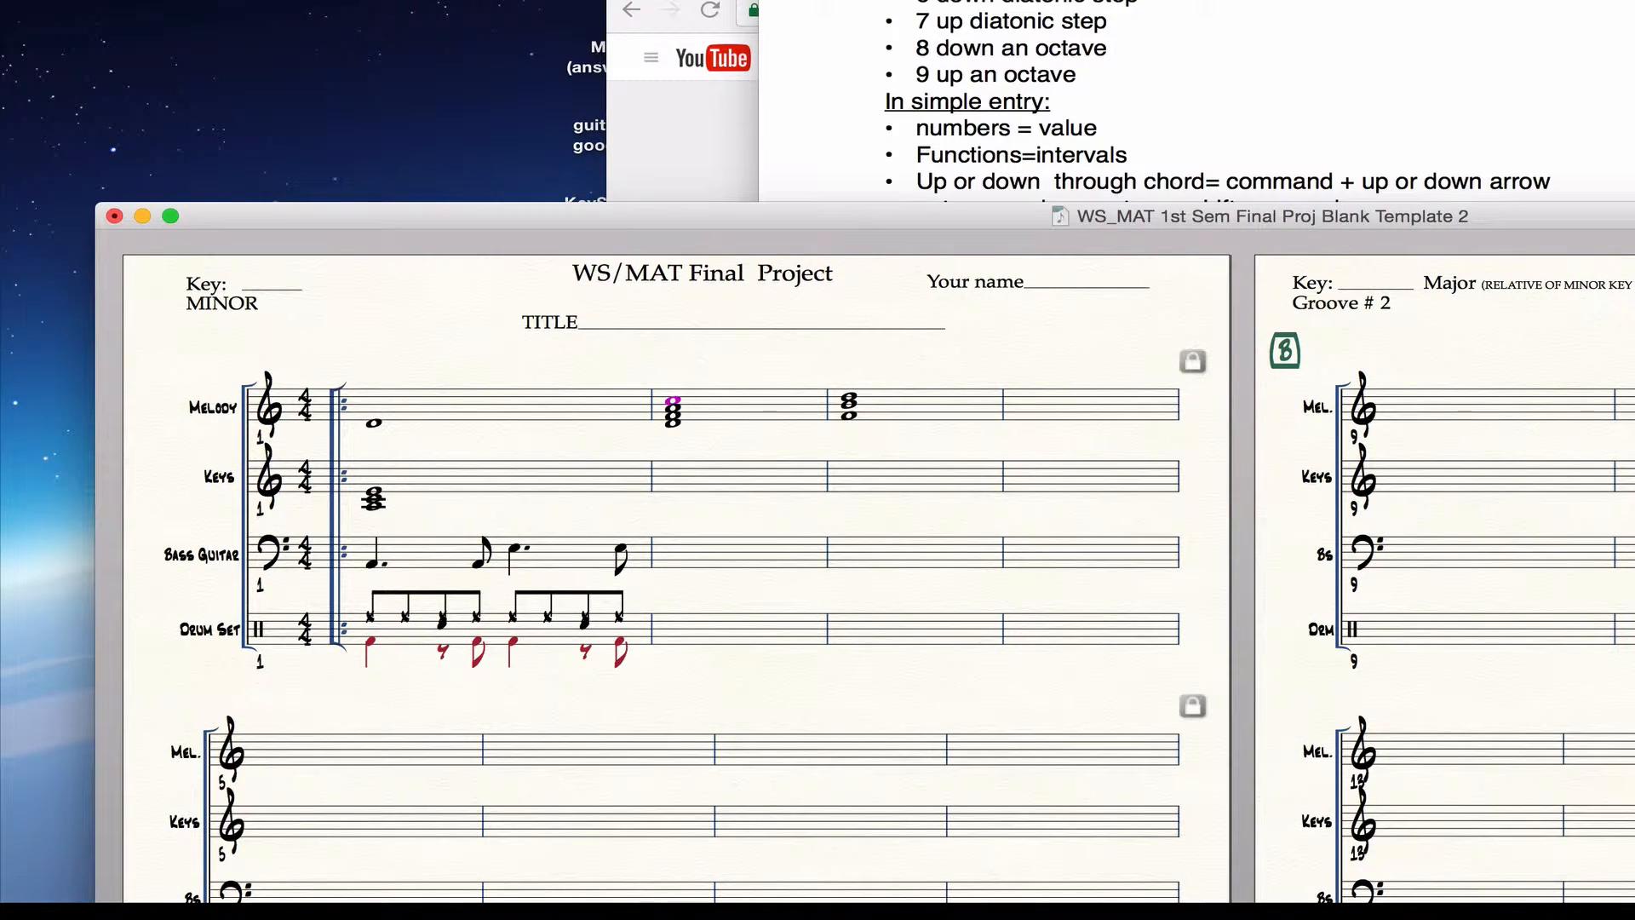
{"action": "key", "text": "BackSpace"}
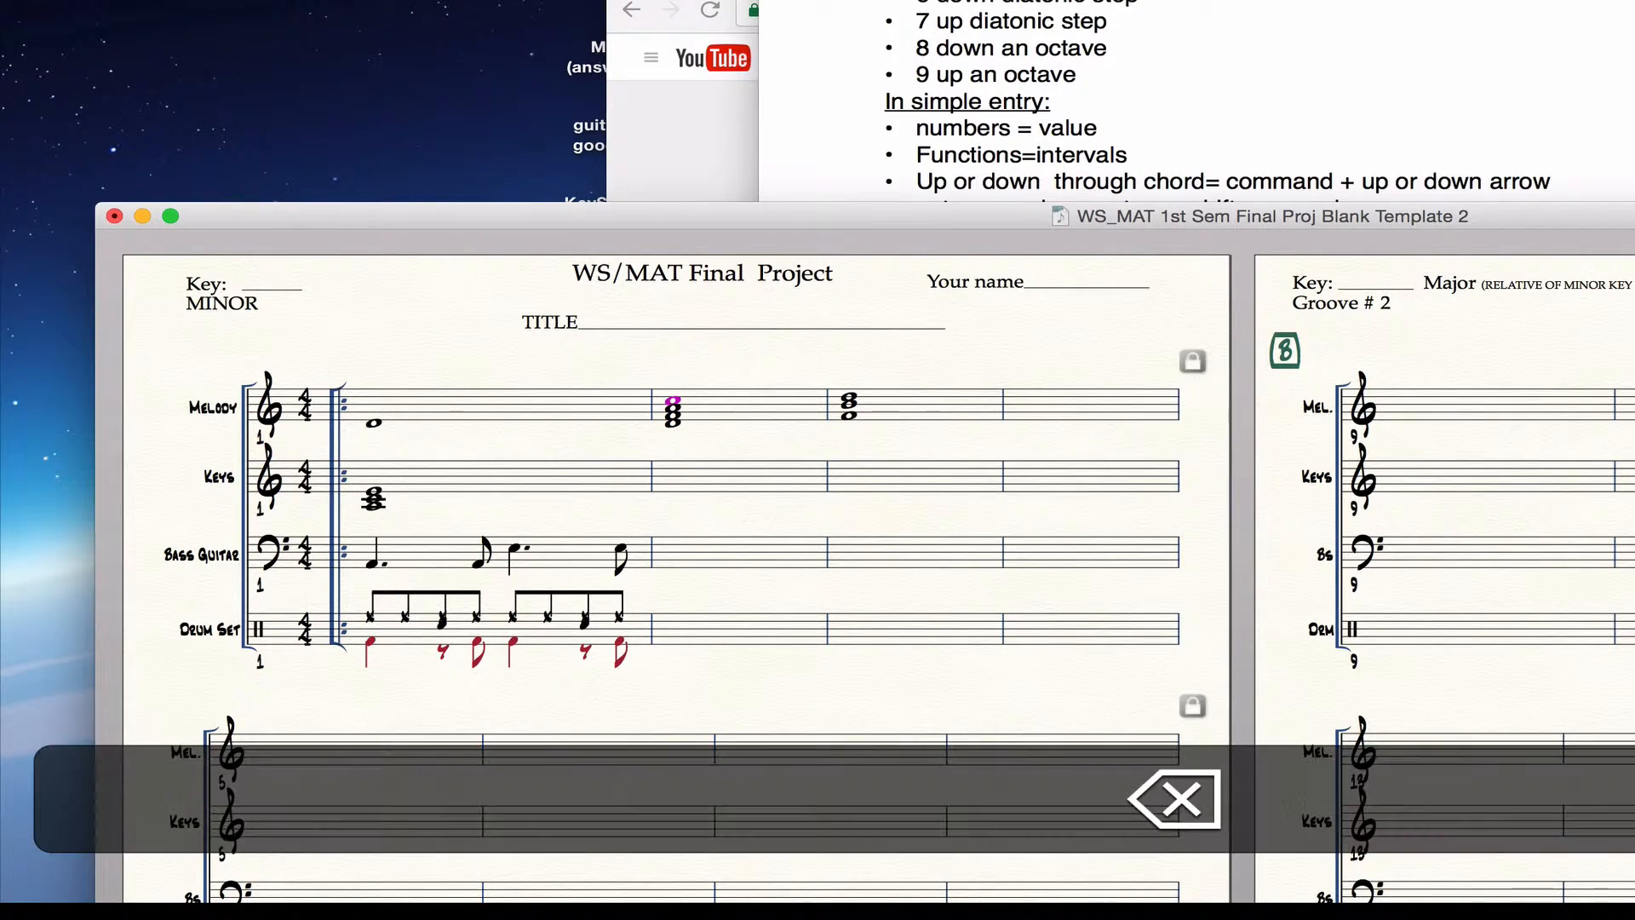
Step: Move to the triad in the third Melody measure and drop its top note by an octave
{"action": "key", "text": "super+Right"}
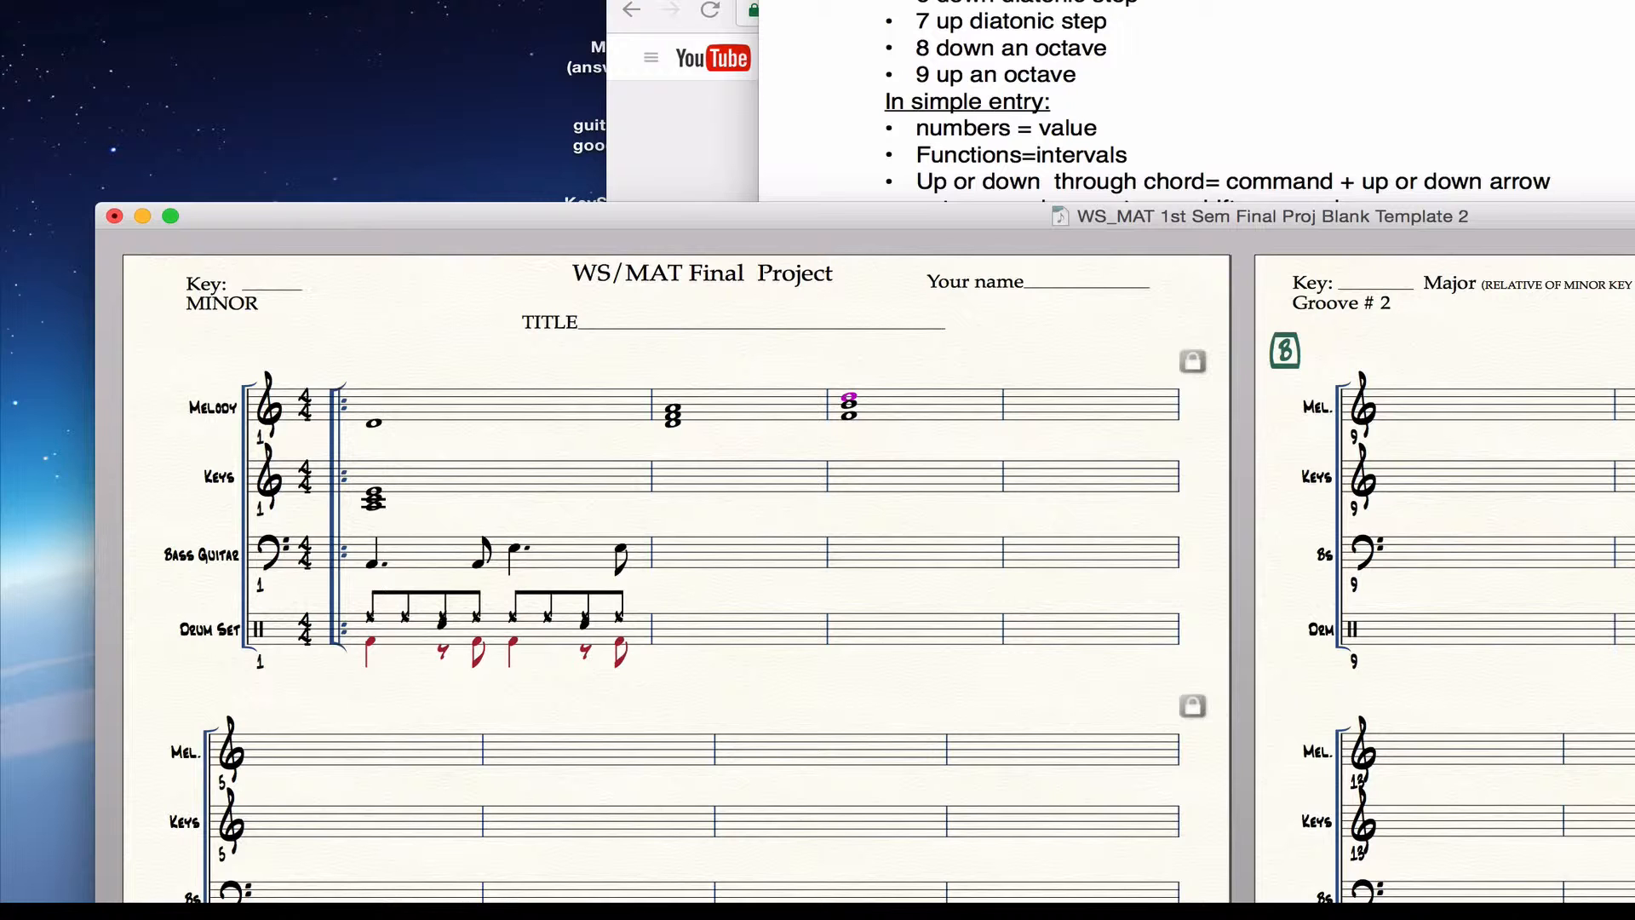
{"action": "key", "text": "Left"}
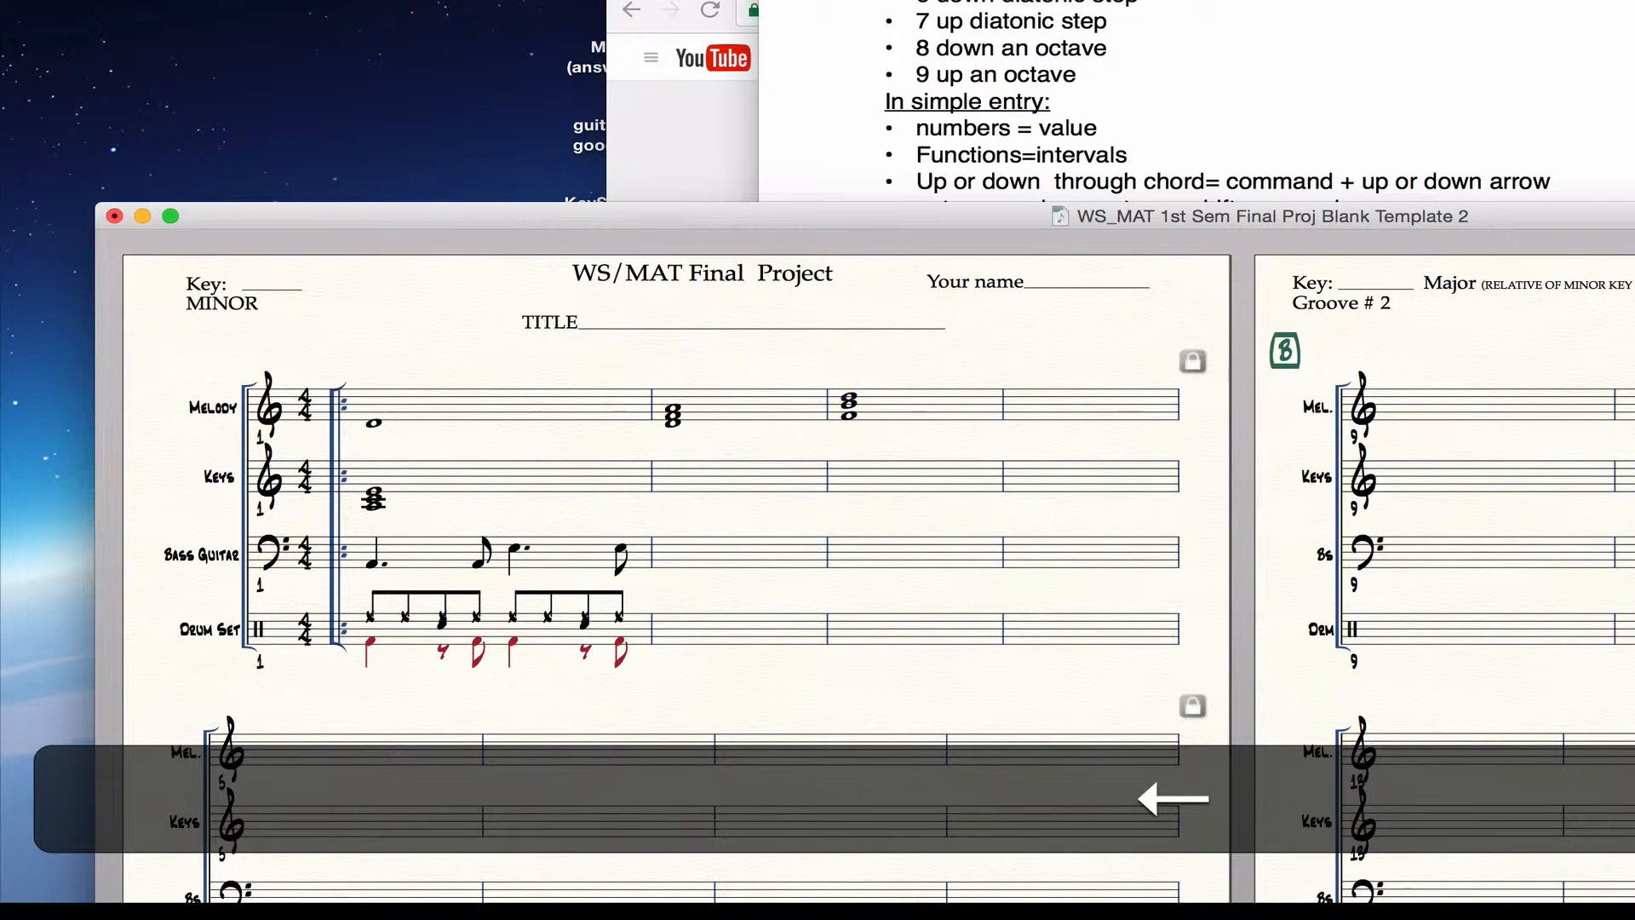
{"action": "key", "text": "Right"}
{"action": "key", "text": "shift+Down"}
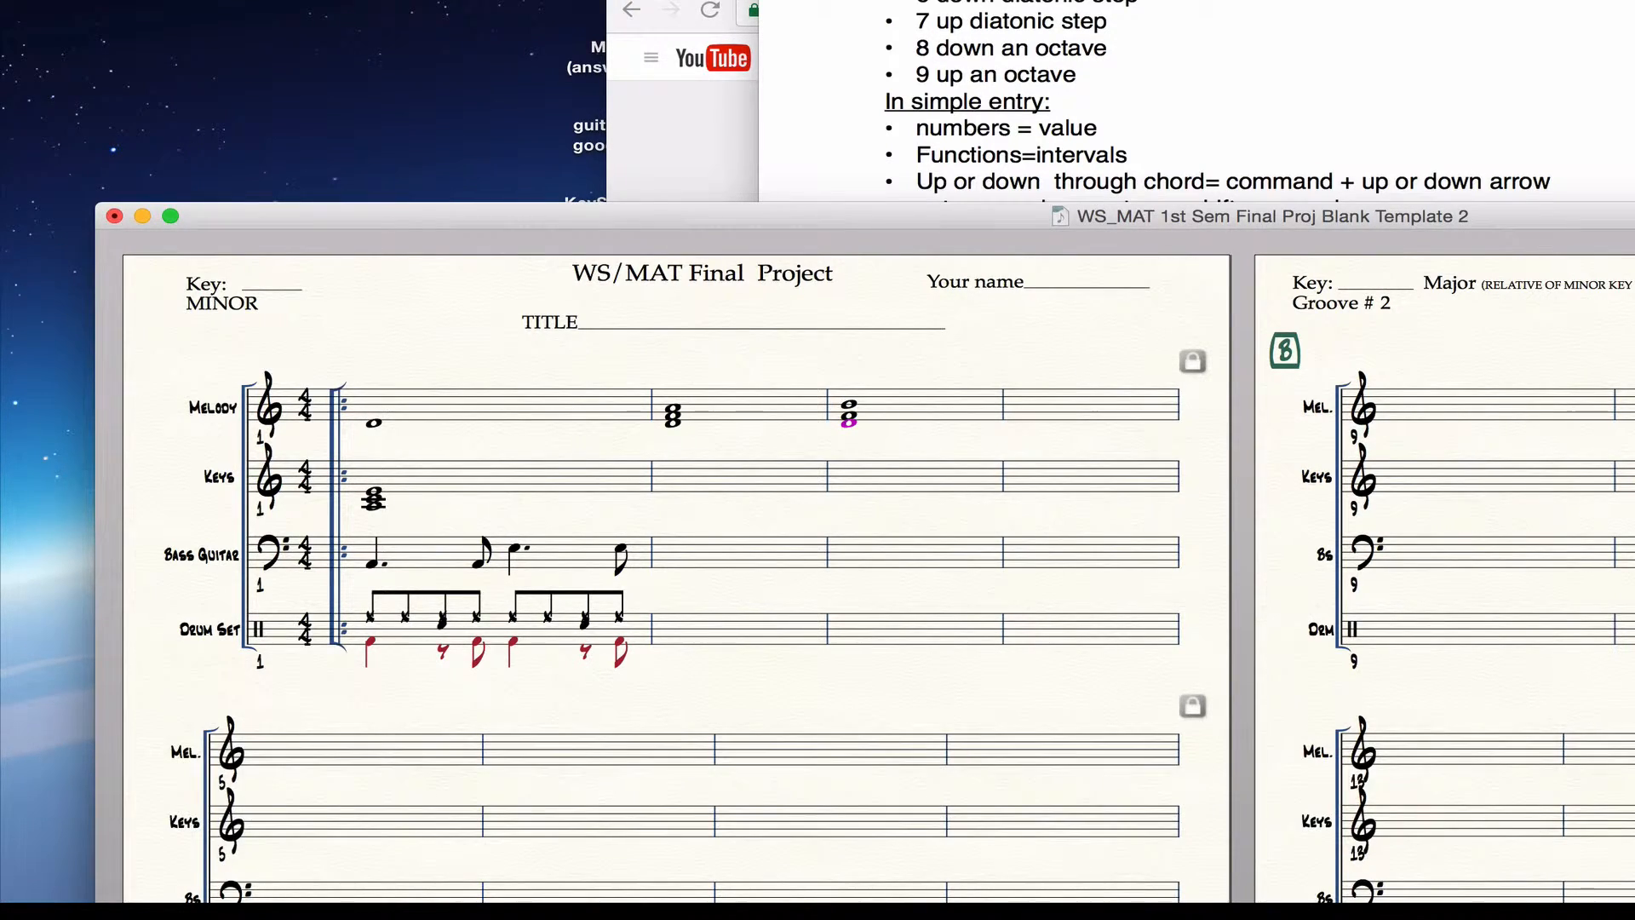
Step: Select the upper note of the third Melody measure's chord and shift it by diatonic steps, leaving it one step lower
{"action": "key", "text": "super+Up"}
{"action": "key", "text": "Down"}
{"action": "key", "text": "Up"}
{"action": "key", "text": "Down"}
{"action": "left_click_drag", "start_coordinate": [951, 220], "coordinate": [1007, 266]}
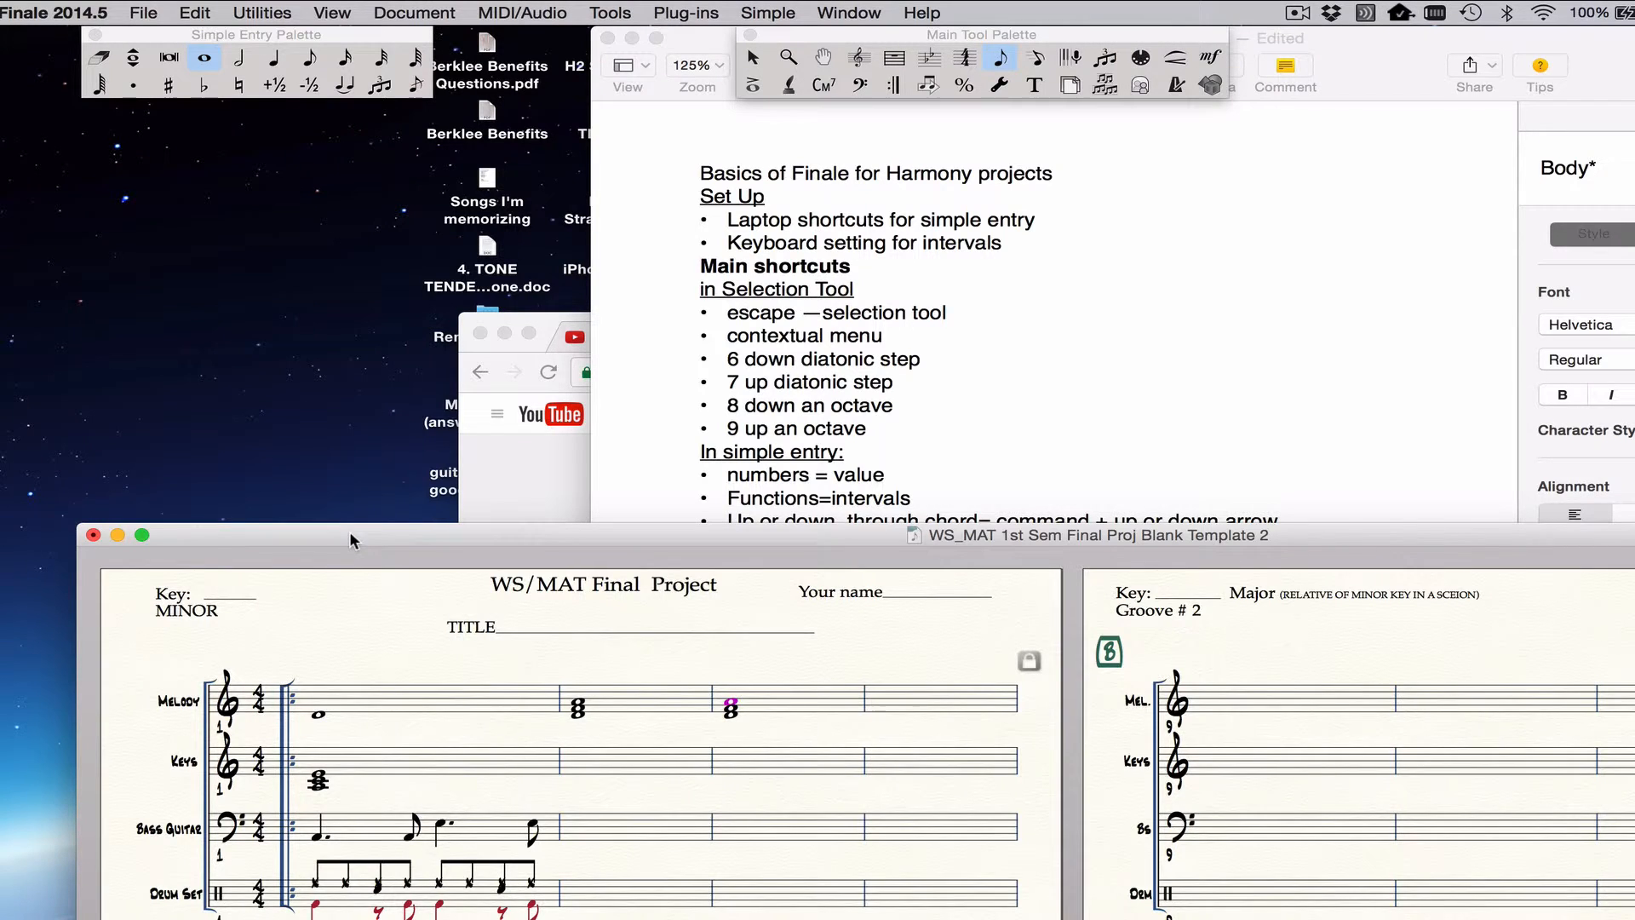
Step: Raise the score window and examine the Roman Numerals category of the Expression Selection dialog from the first Melody measure, without assigning an expression
{"action": "left_click_drag", "start_coordinate": [348, 530], "coordinate": [245, 203]}
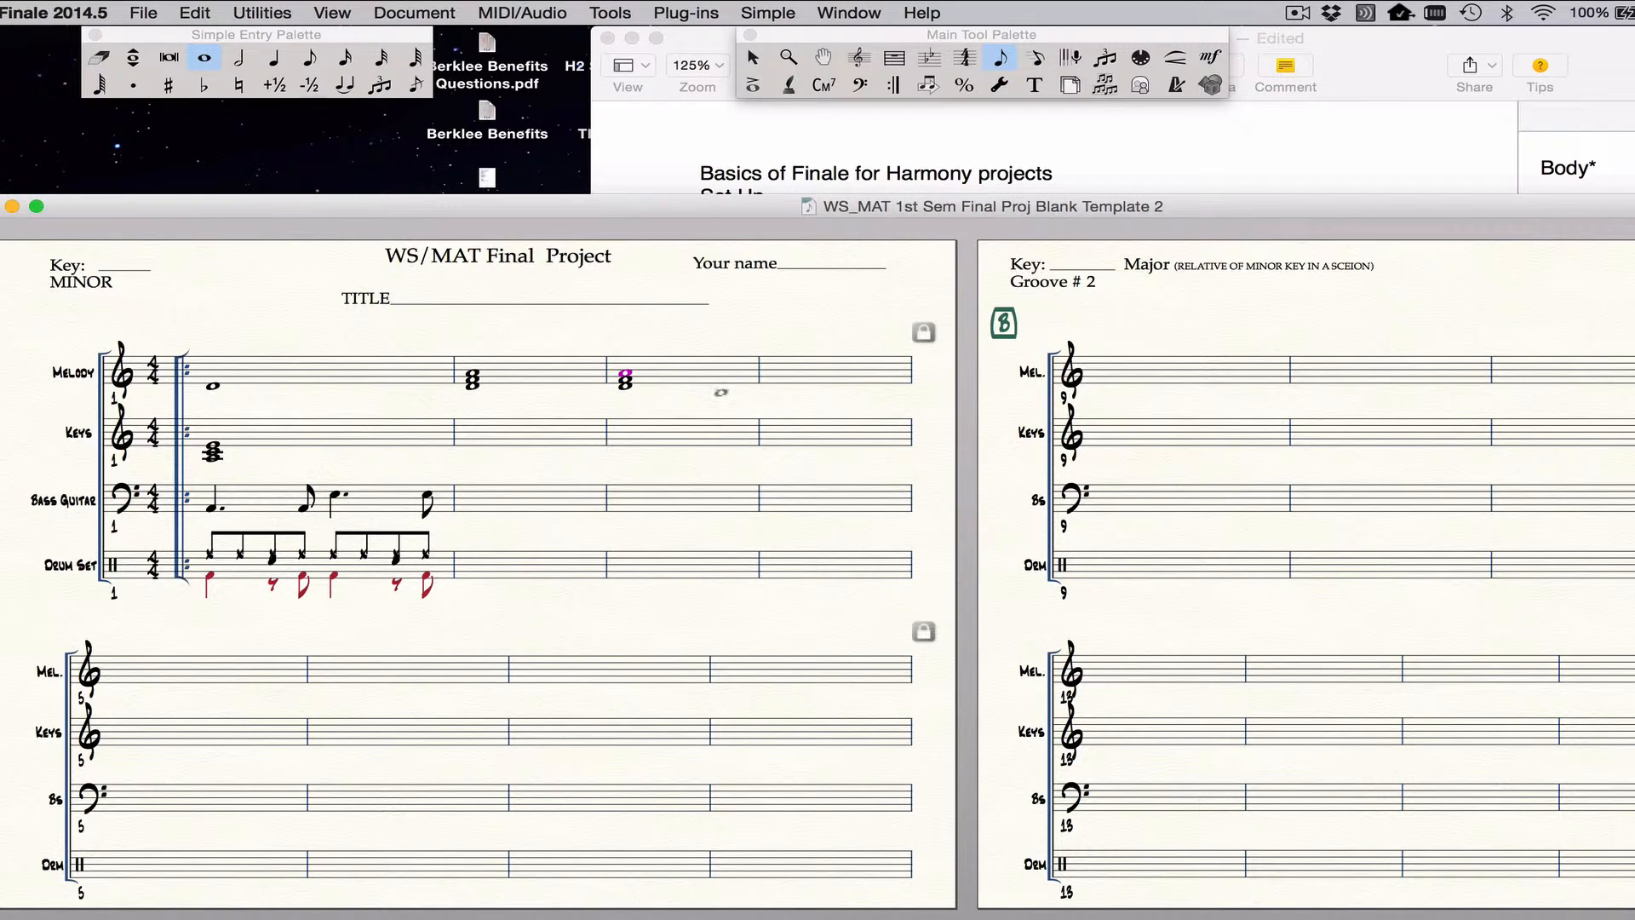
{"action": "left_click", "coordinate": [1212, 58]}
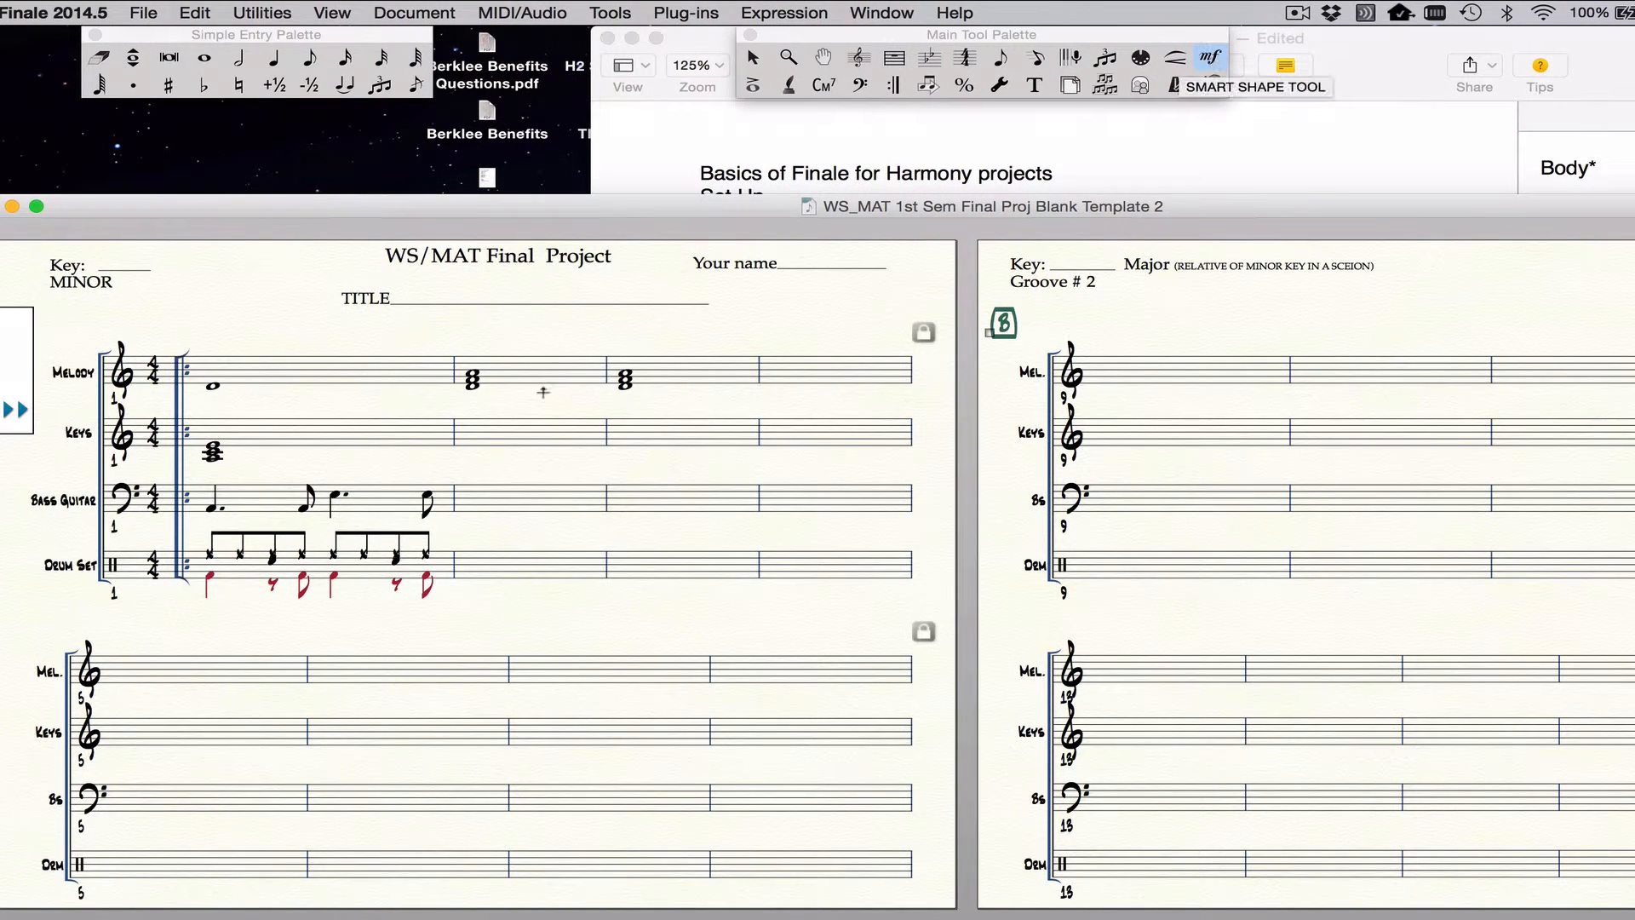
{"action": "double_click", "coordinate": [348, 373]}
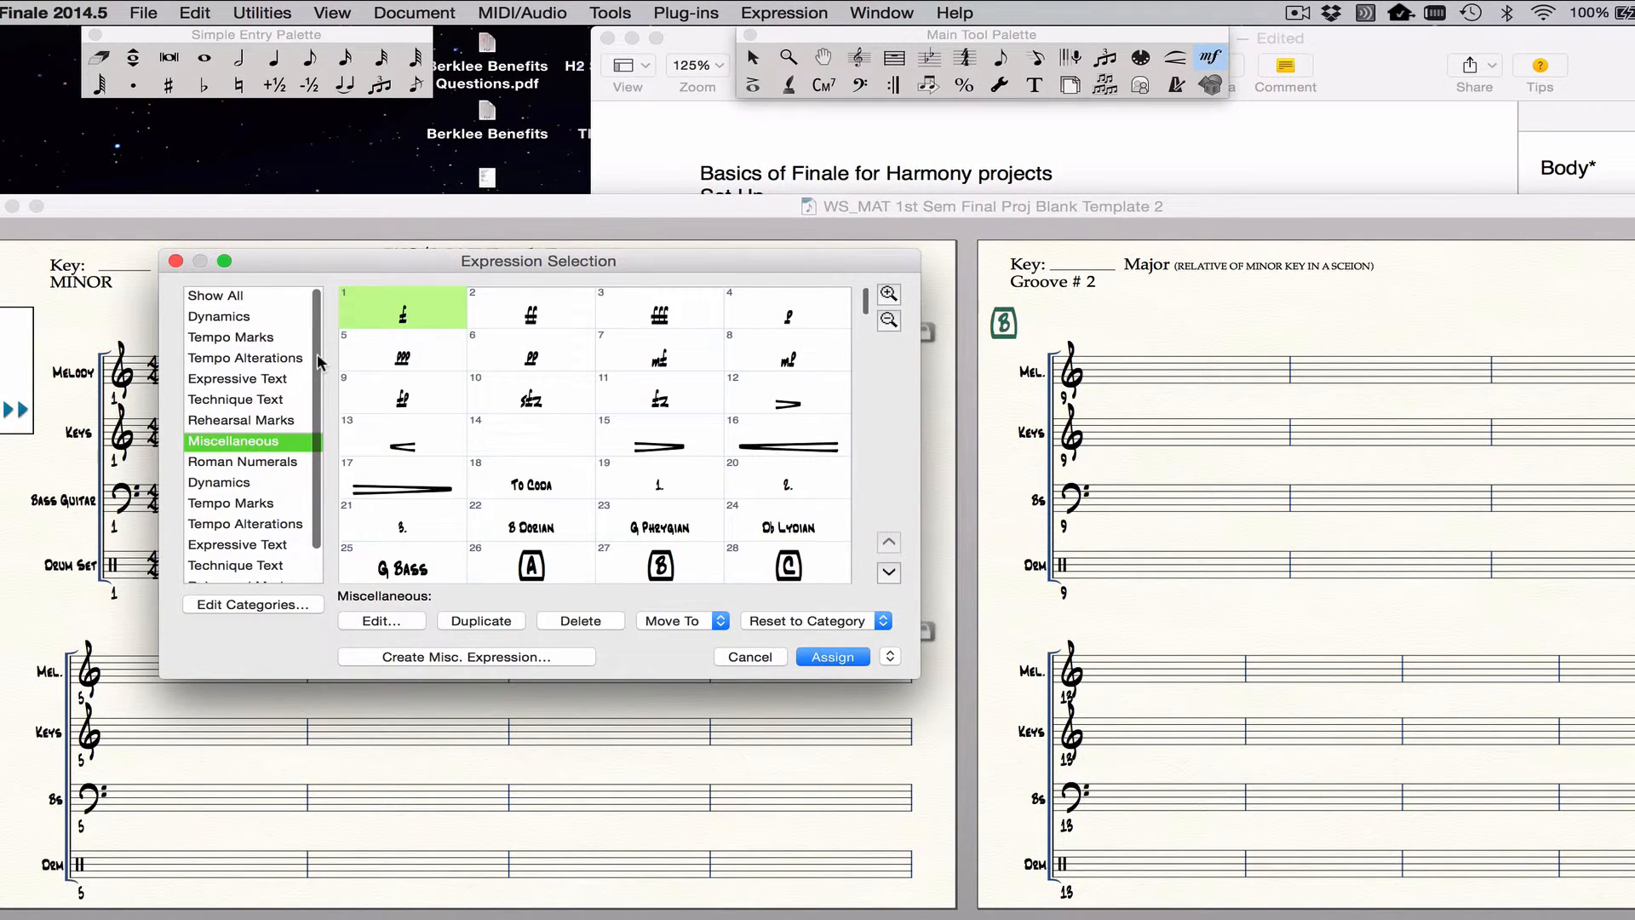
{"action": "left_click", "coordinate": [242, 460]}
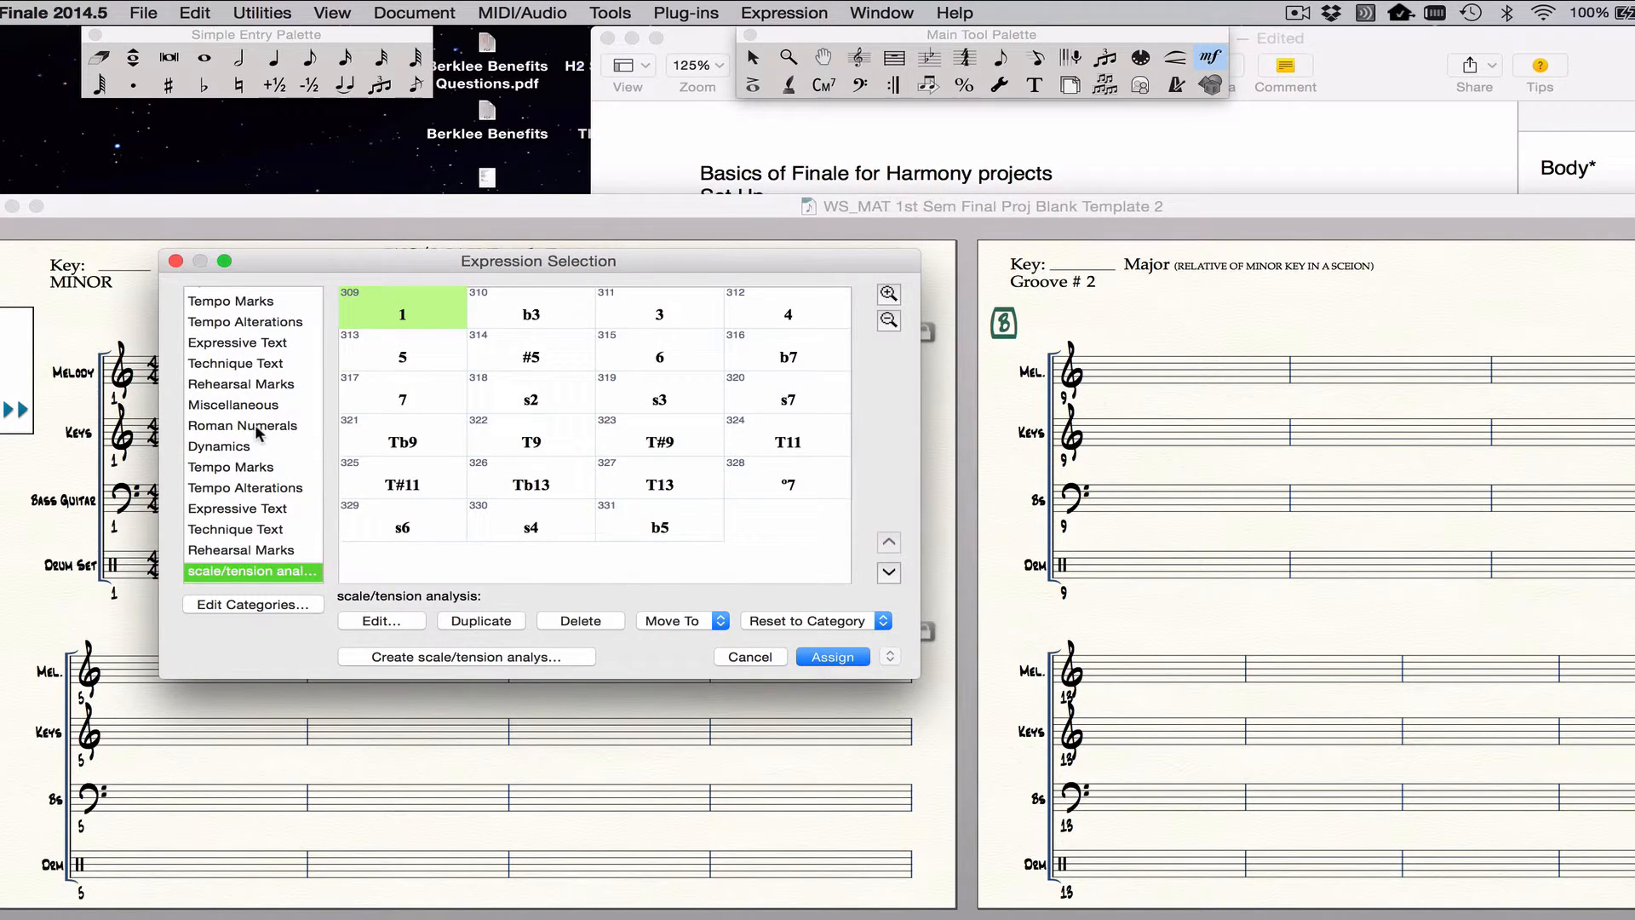
{"action": "left_click", "coordinate": [254, 424]}
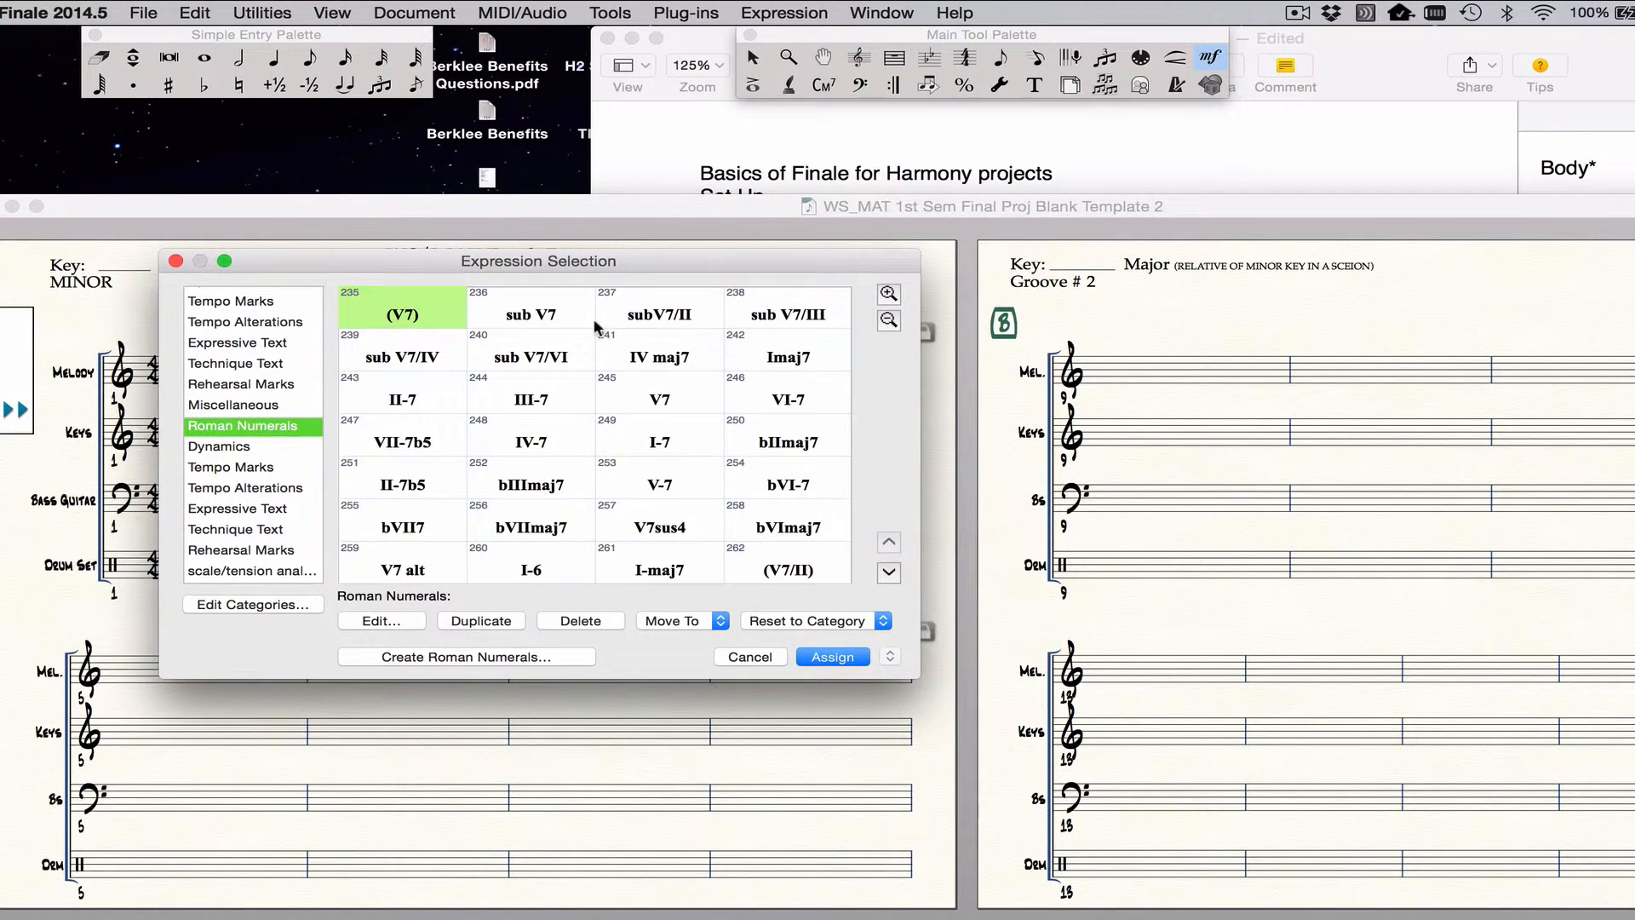
{"action": "scroll", "coordinate": [532, 475], "scroll_direction": "down", "scroll_amount": 5}
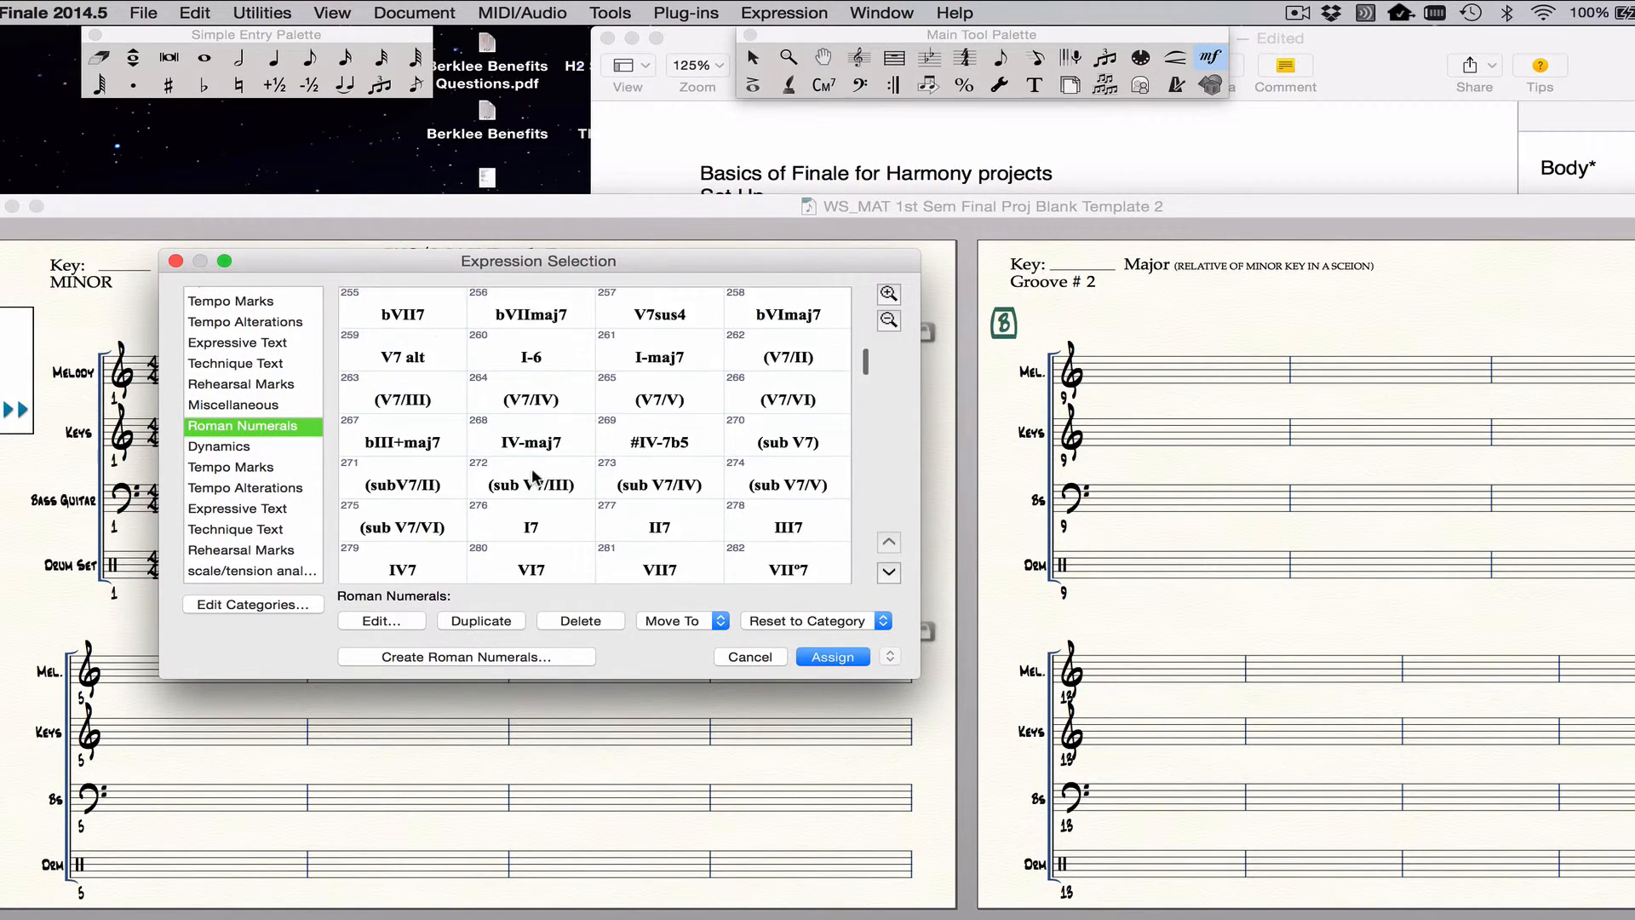
{"action": "scroll", "coordinate": [533, 475], "scroll_direction": "up", "scroll_amount": 2}
{"action": "scroll", "coordinate": [534, 477], "scroll_direction": "up", "scroll_amount": 3}
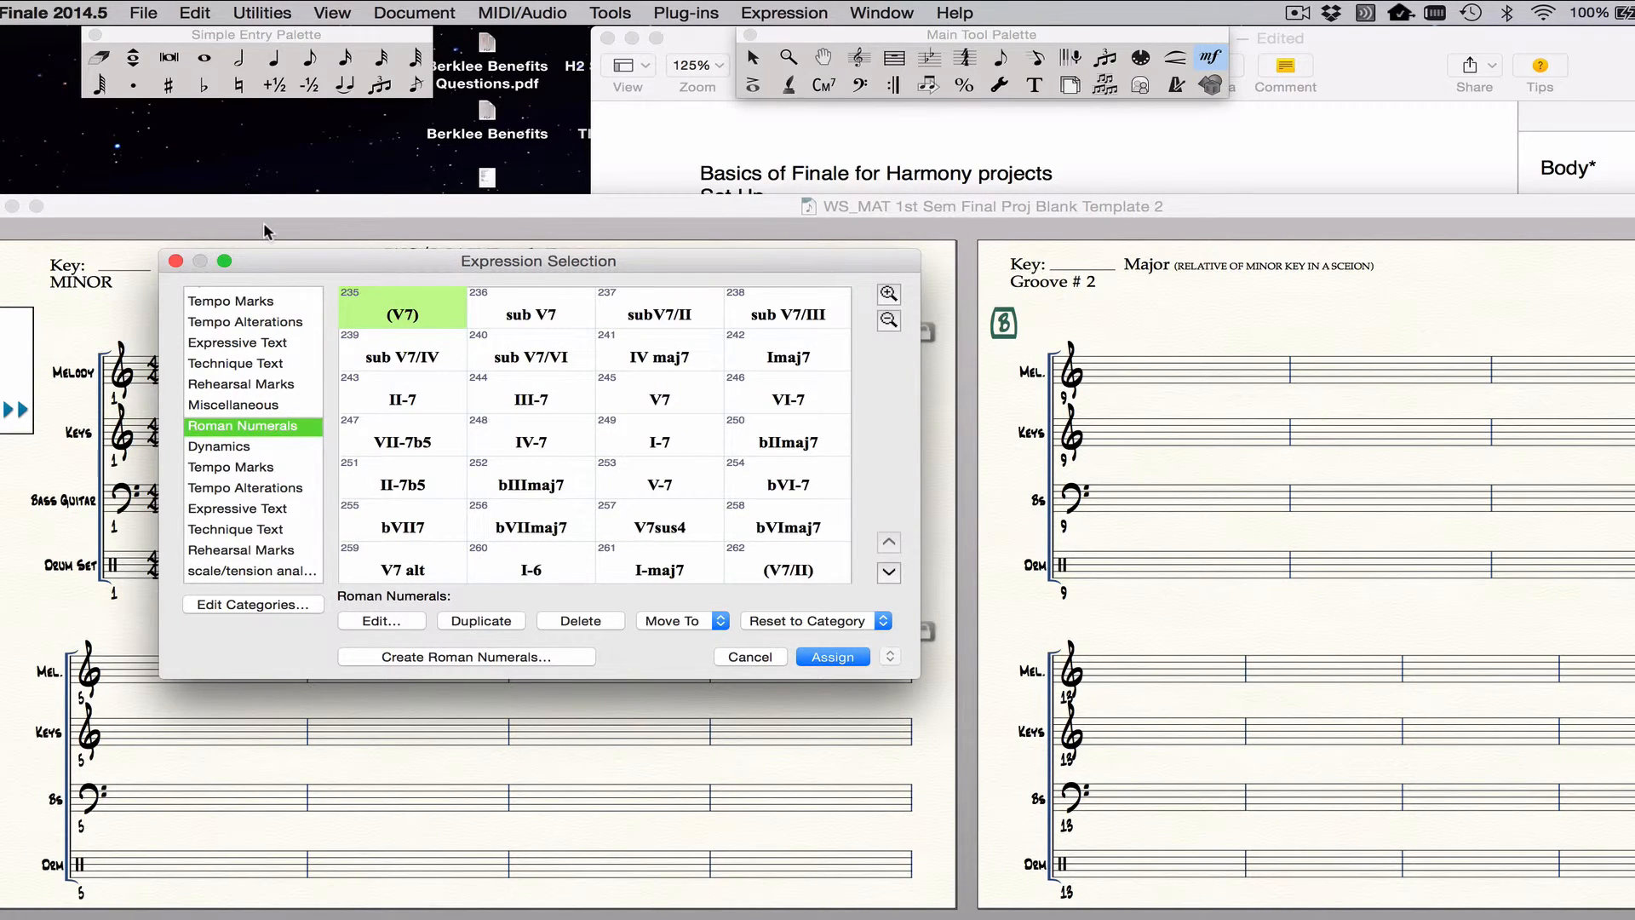
{"action": "scroll", "coordinate": [541, 413], "scroll_direction": "down", "scroll_amount": 4}
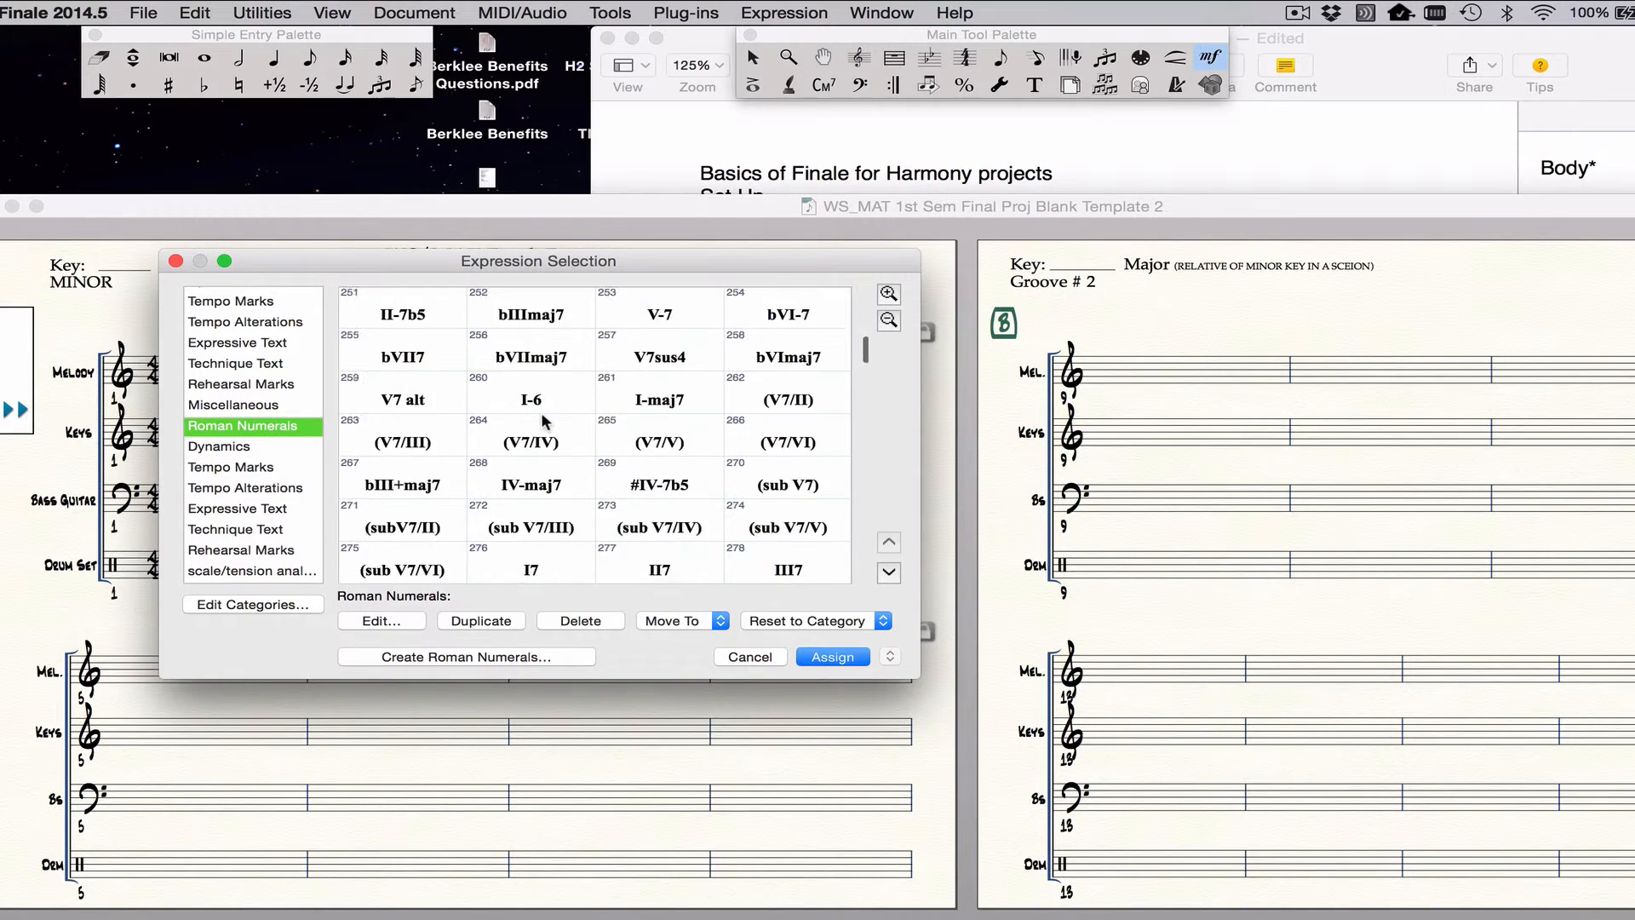
{"action": "scroll", "coordinate": [541, 414], "scroll_direction": "up", "scroll_amount": 4}
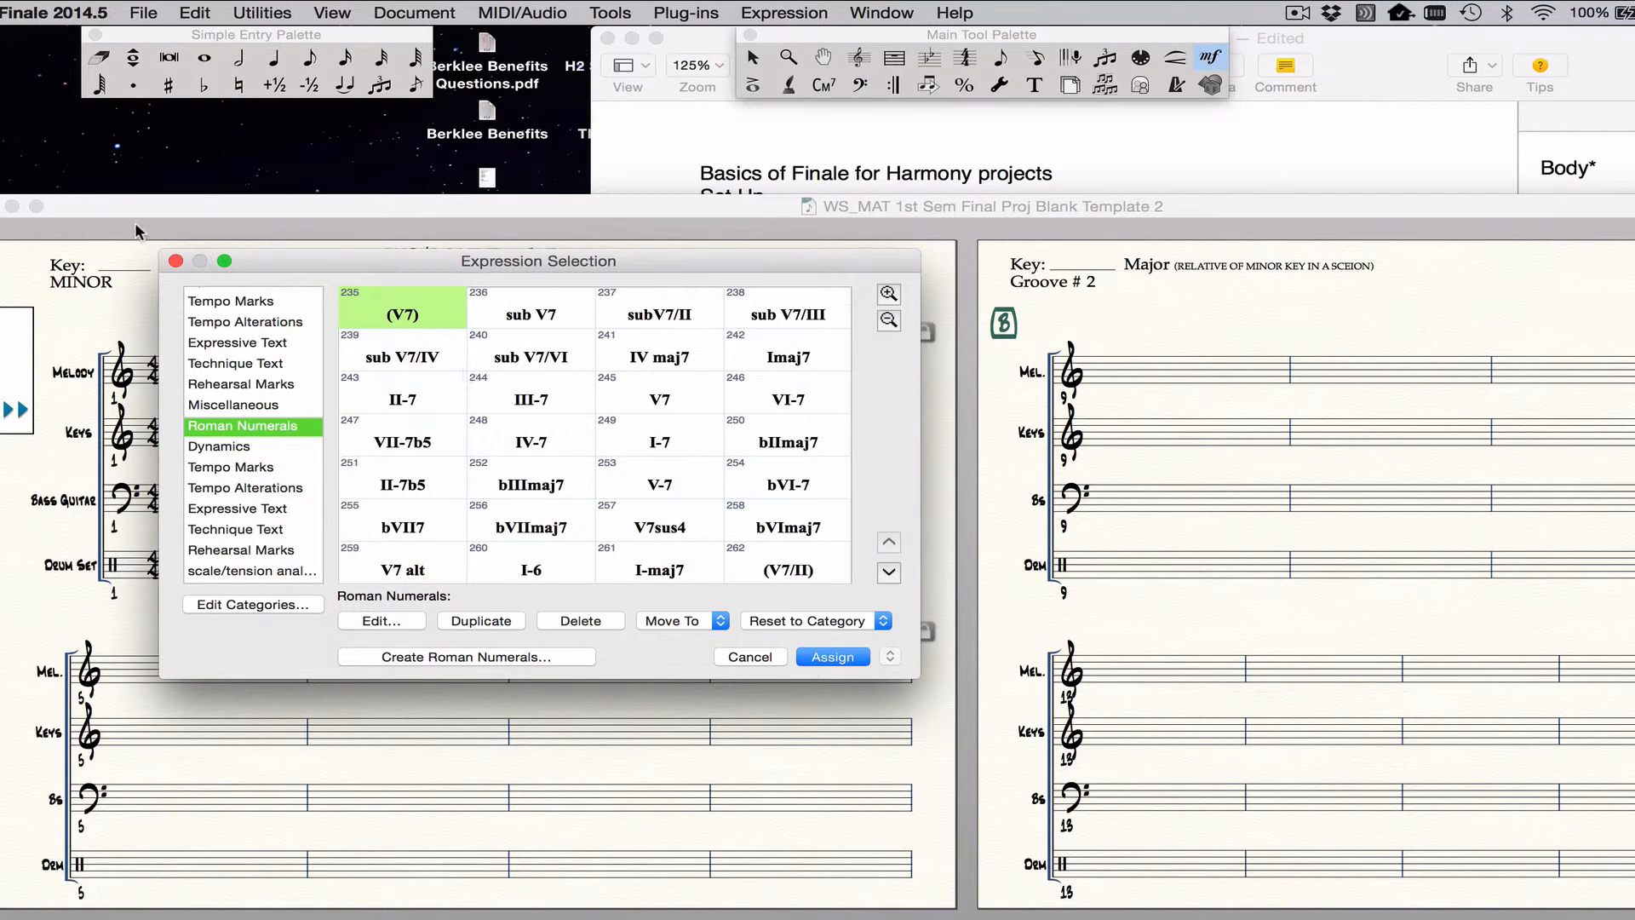
{"action": "left_click", "coordinate": [176, 261]}
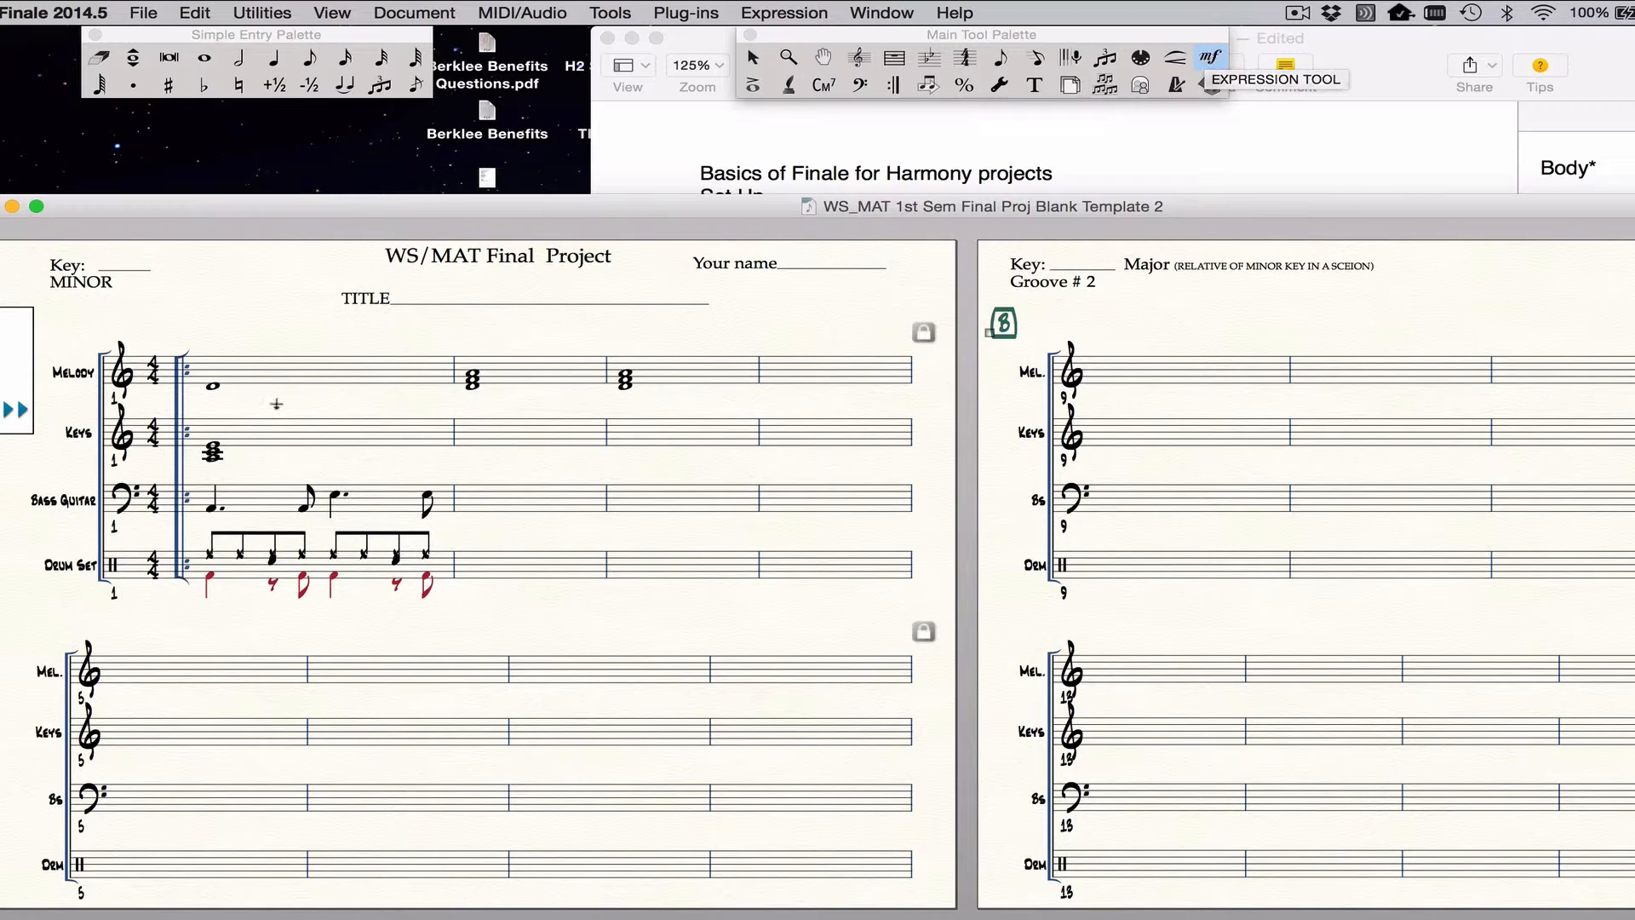
Step: Place the Roman numeral expressions I, II-, III-, IV, V, VI- and VII° in a row above the Melody staff using the Expression tool's shortcuts
{"action": "left_click", "coordinate": [212, 340]}
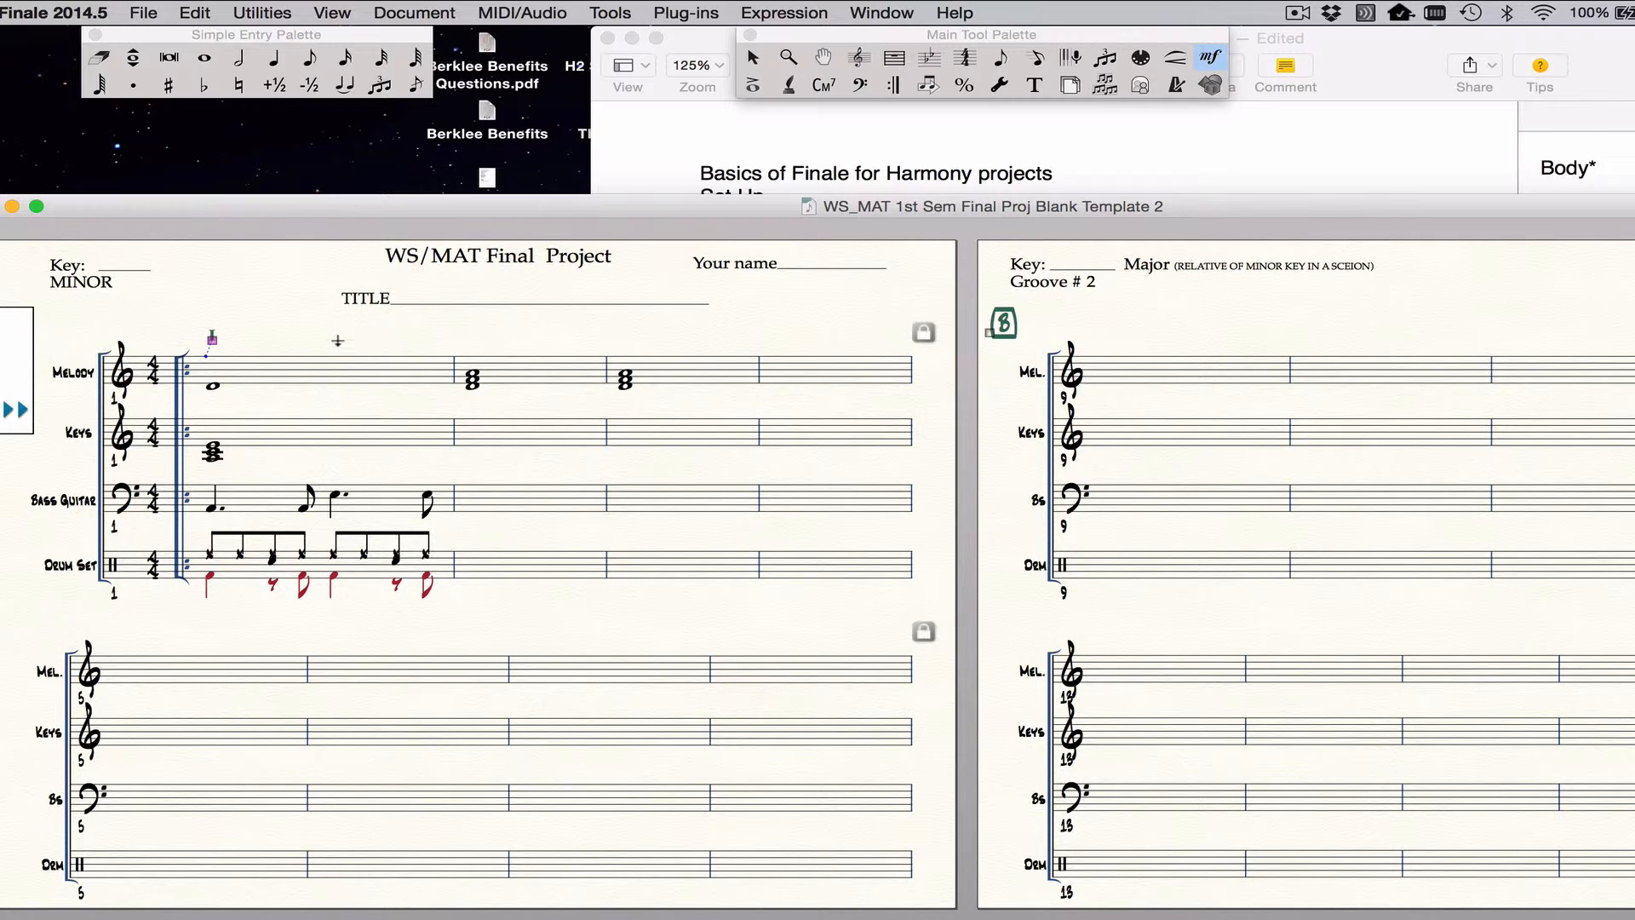
{"action": "left_click", "coordinate": [269, 340]}
{"action": "left_click", "coordinate": [340, 337]}
{"action": "left_click", "coordinate": [381, 338]}
{"action": "left_click", "coordinate": [428, 335]}
{"action": "left_click", "coordinate": [481, 336]}
{"action": "left_click", "coordinate": [520, 335]}
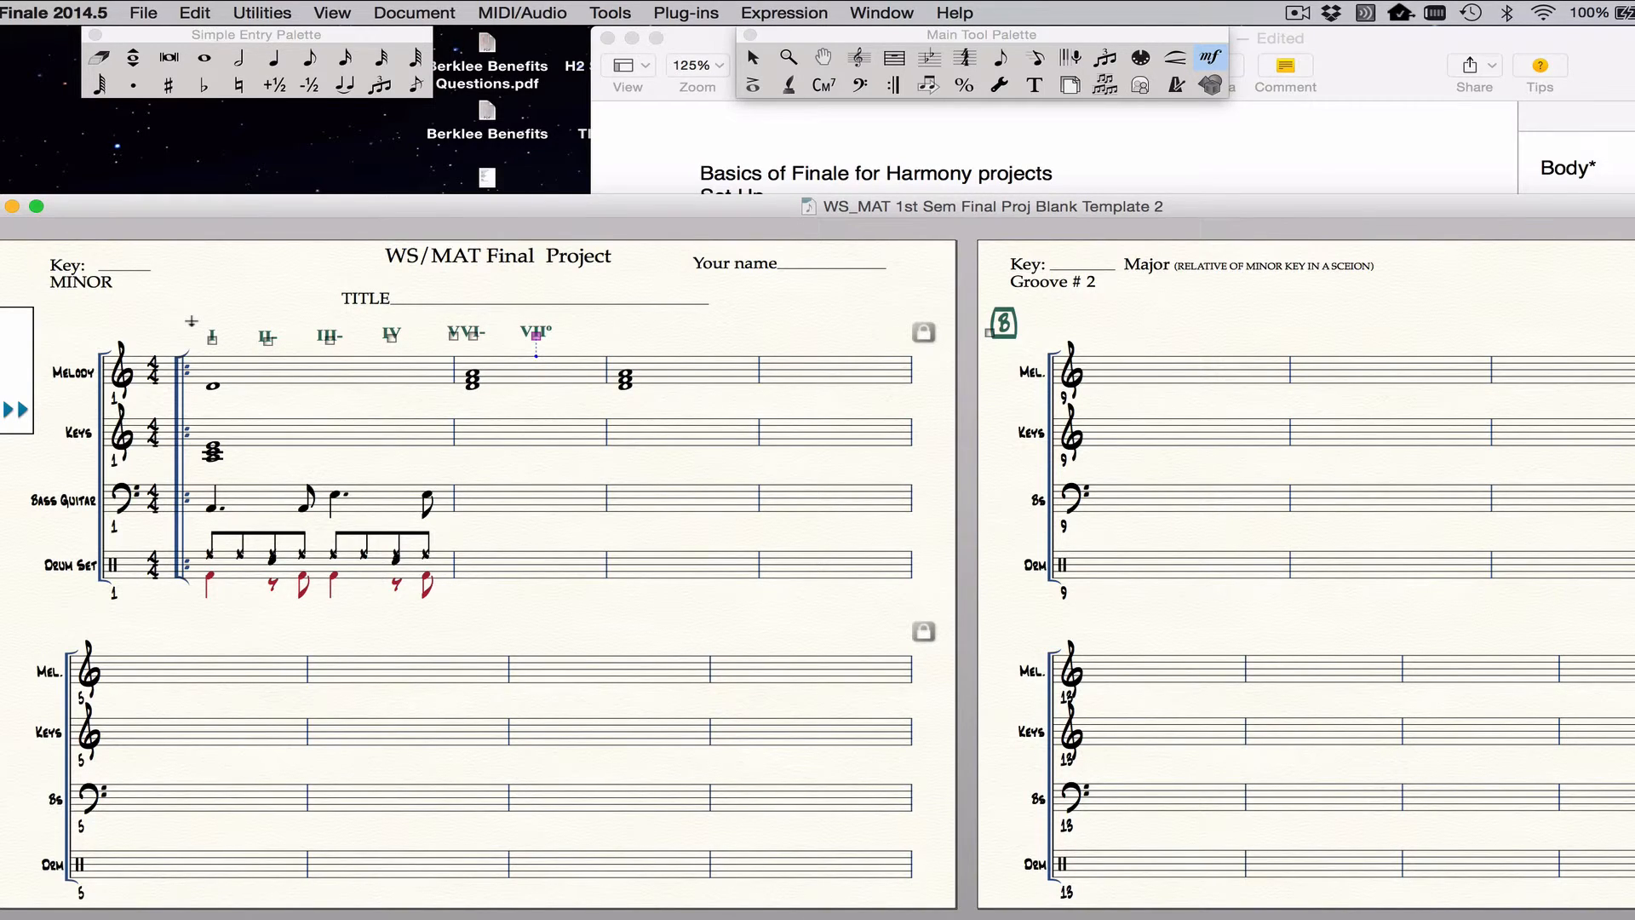
Step: Add the expressions I- and II° above the I and II- labels and lower the score window to reveal the shortcut notes
{"action": "left_click_drag", "start_coordinate": [192, 326], "coordinate": [336, 333]}
{"action": "left_click", "coordinate": [197, 307]}
{"action": "left_click", "coordinate": [254, 307]}
{"action": "left_click_drag", "start_coordinate": [688, 195], "coordinate": [743, 682]}
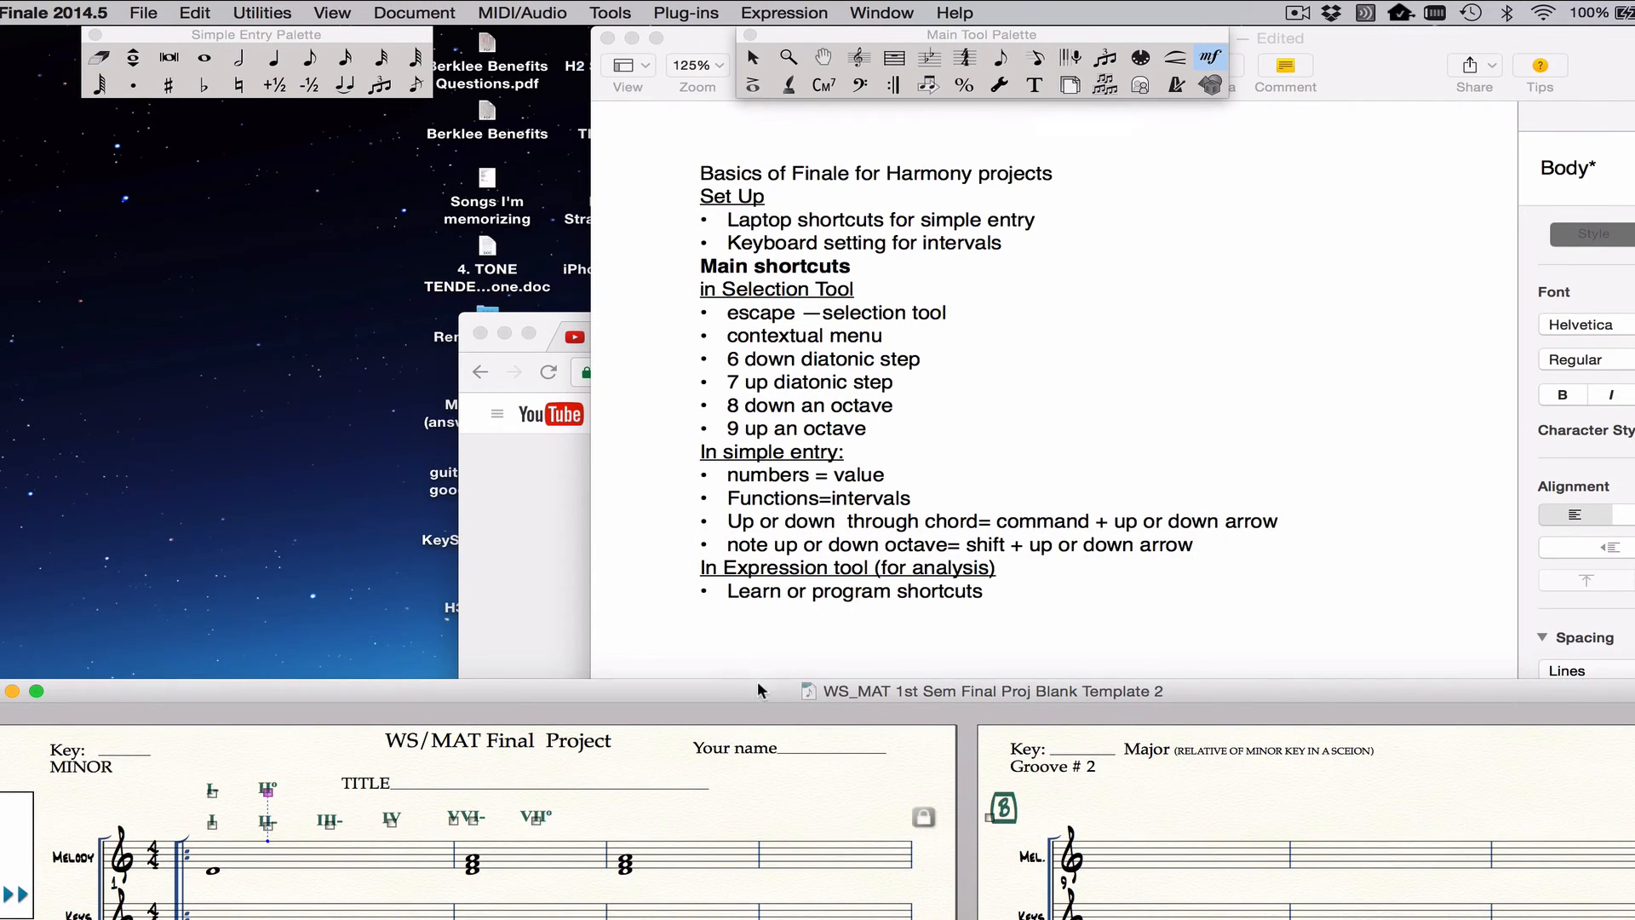
{"action": "left_click_drag", "start_coordinate": [758, 682], "coordinate": [741, 645]}
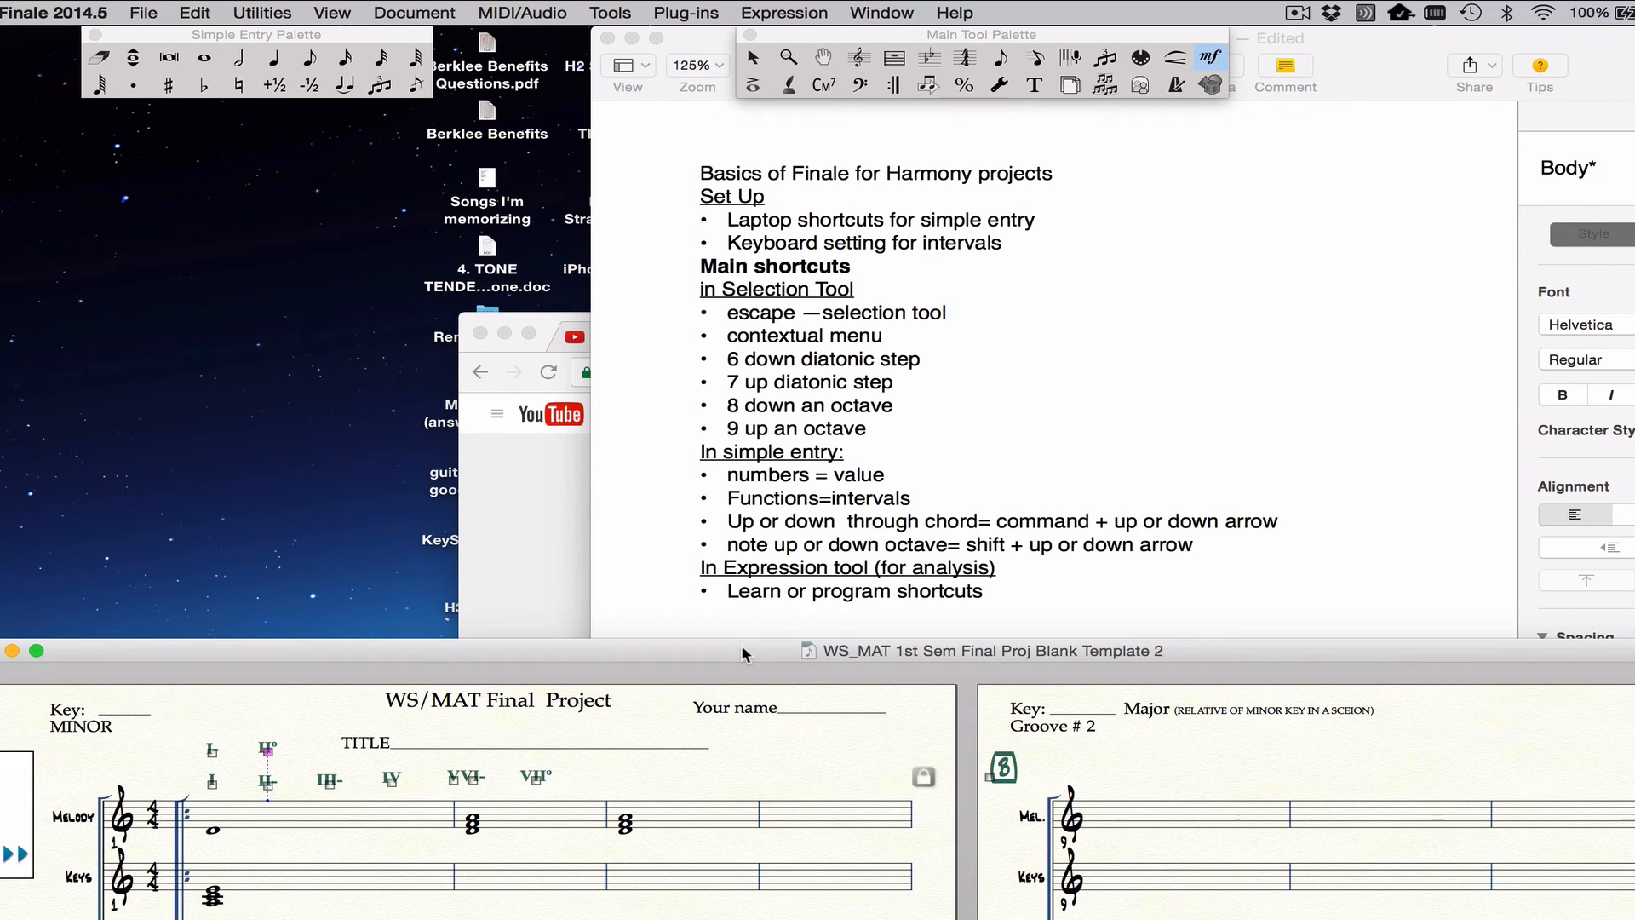